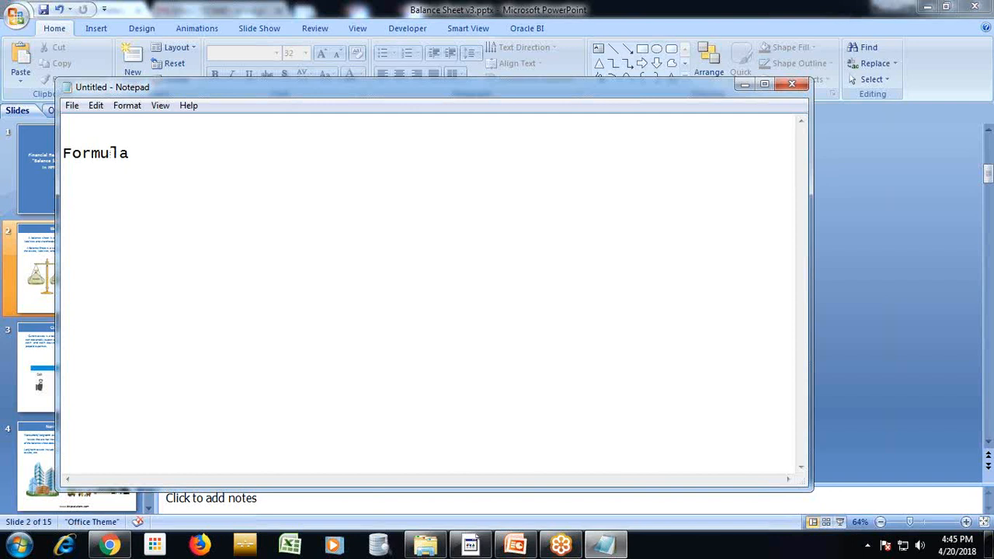
Write the equation "Assets= Liabilities+ Shareholder's Equity" under the Formula heading in the note
text(Assets= Lia)
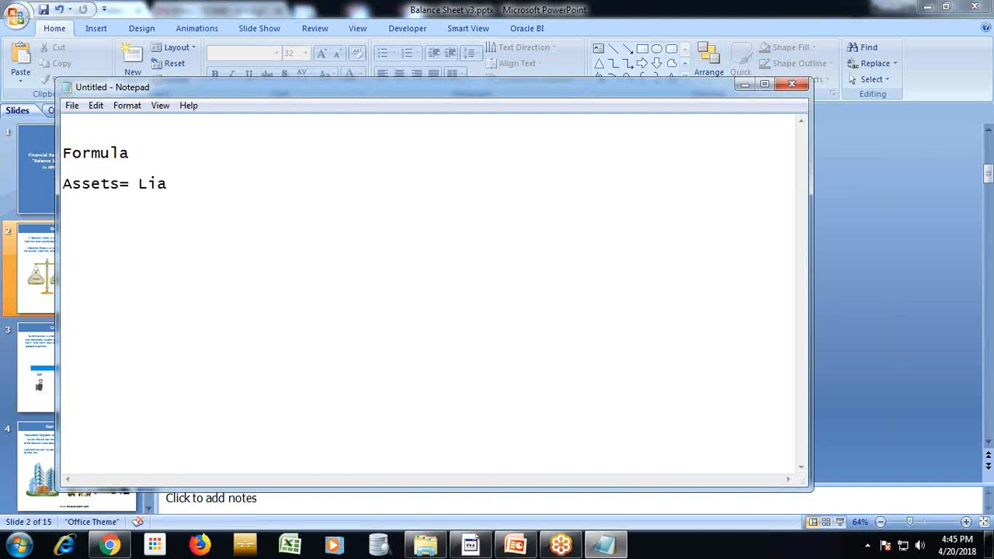
text(bilities+ Share)
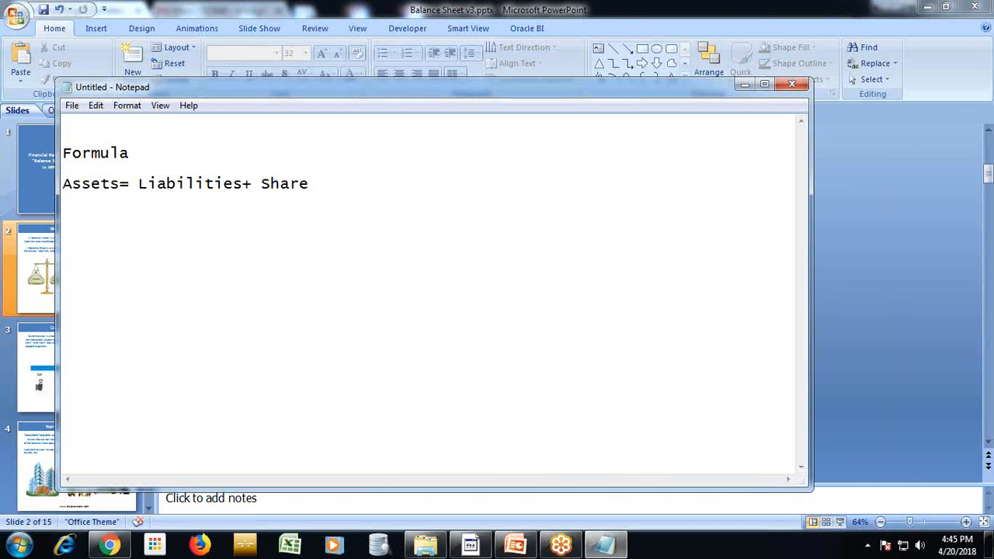
text(holder's Equity)
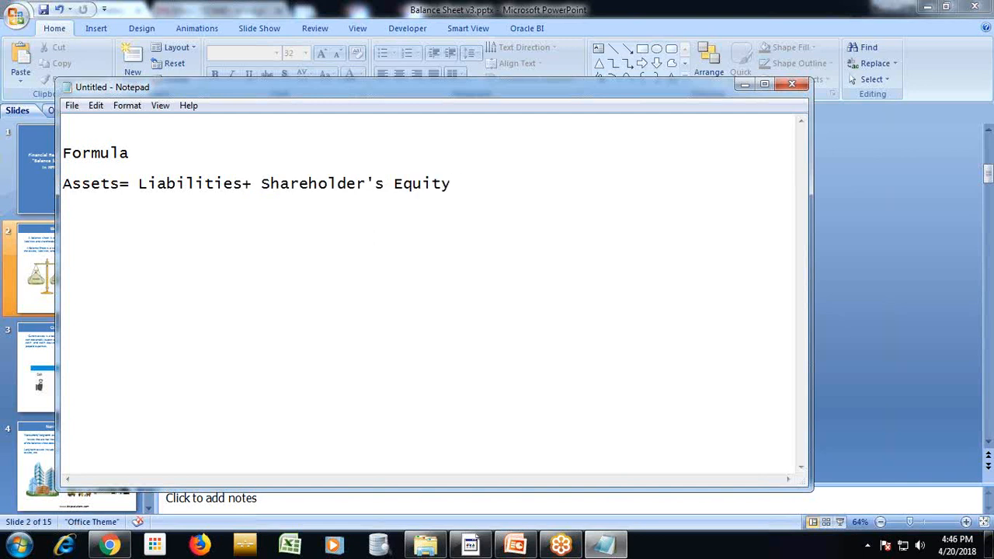
Add an "Assets" heading below the equation with the indented entries "Currents Assets" and "Longterm Assets"
key(Return)
key(Return)
text(Assets)
key(Tab)
text(Curre)
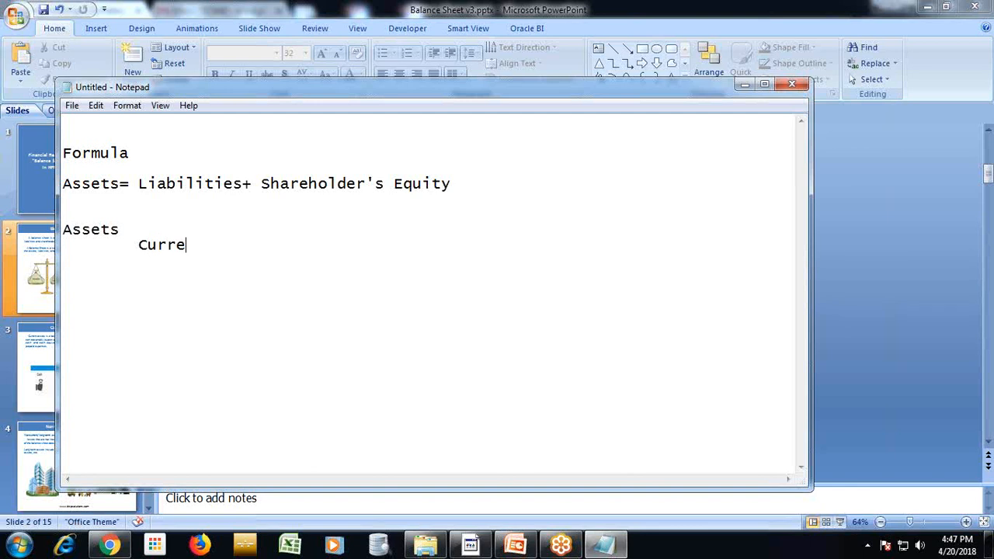
text(nts Assets 	)
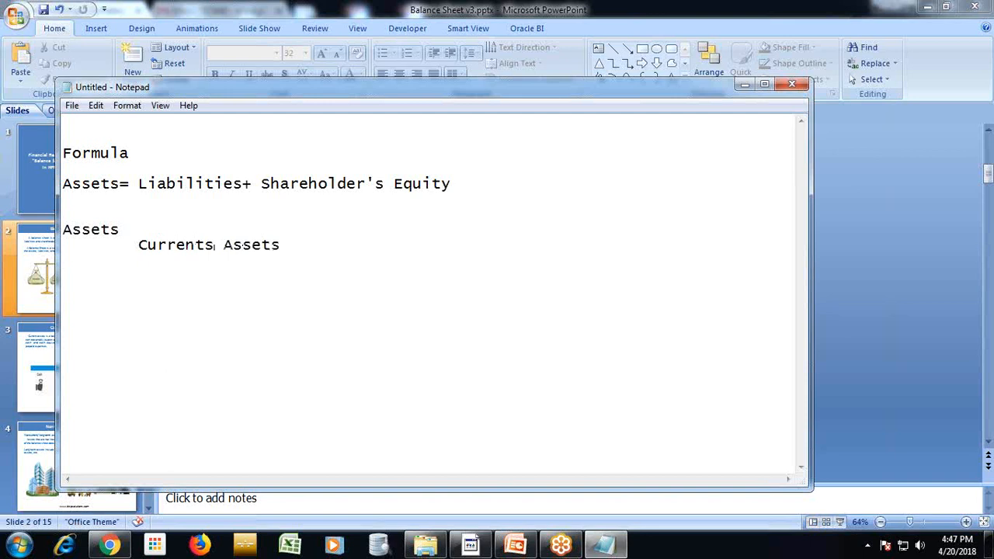
text(Longterm)
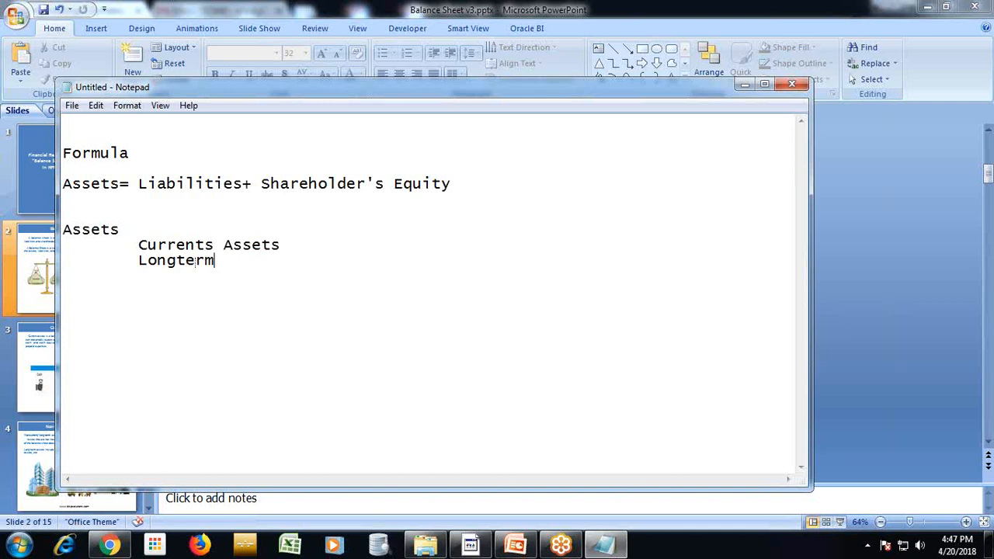
text( Assets)
Insert "Cash and Cash Equivelents" as a further-indented line under Currents Assets
key(Return)
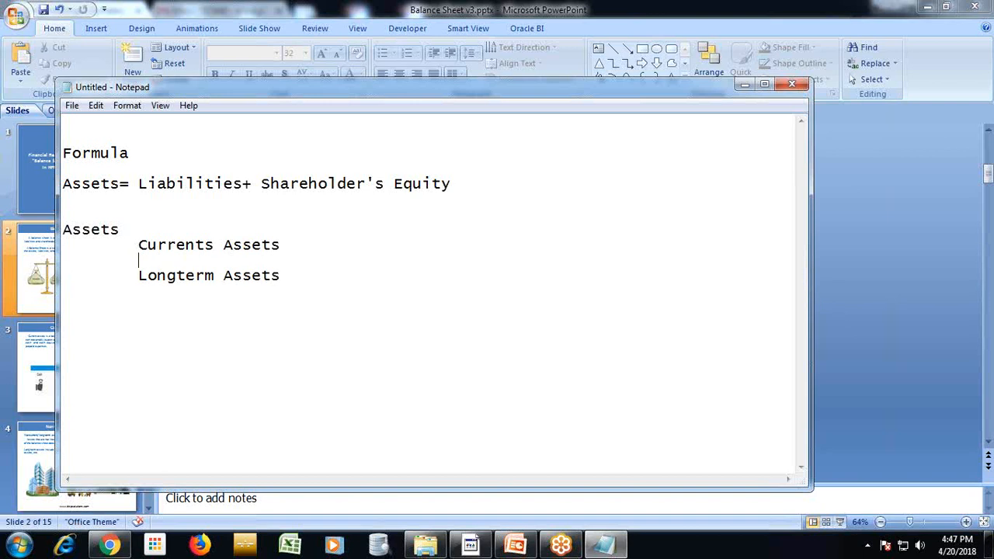
key(Tab)
text(Cash and Cash)
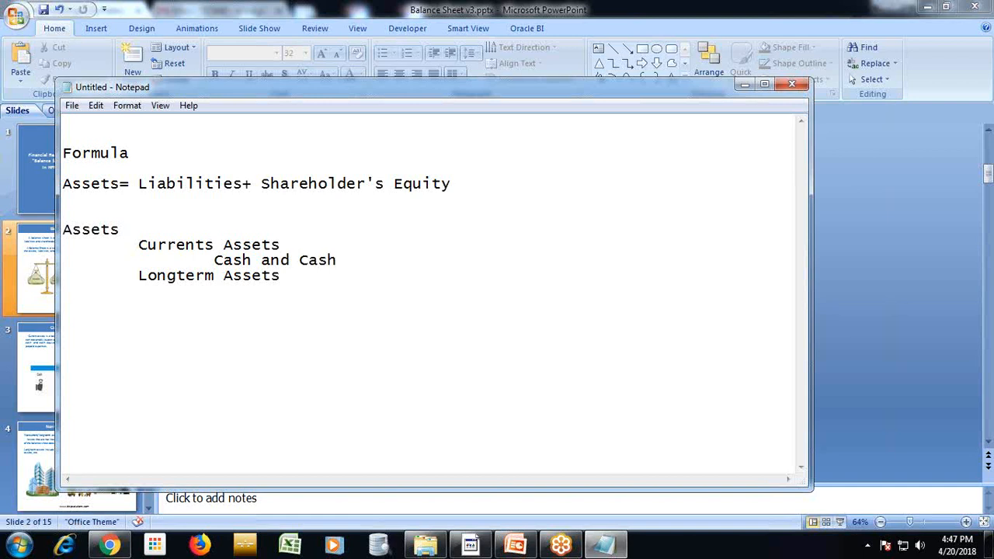
text( Equivelents)
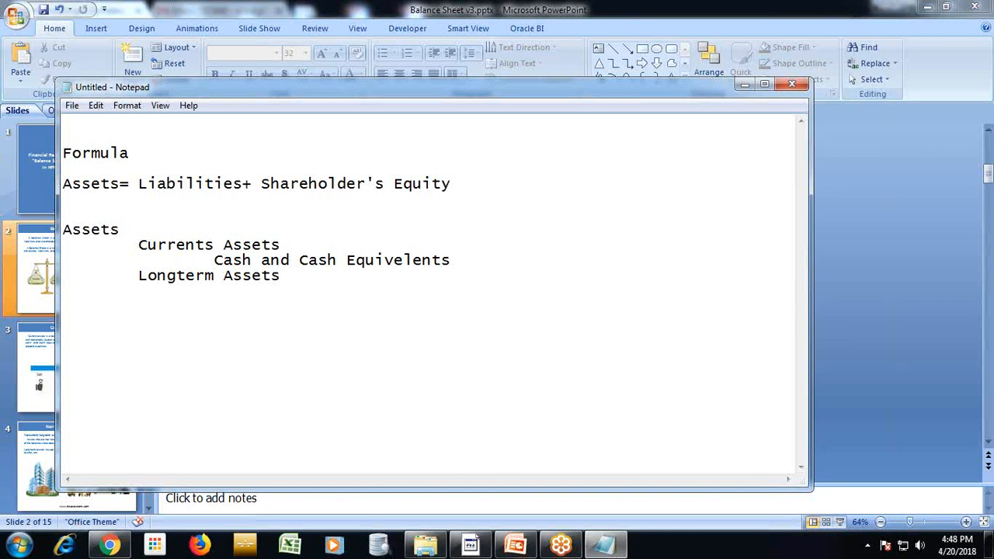
List "Building" and "Machinery" as further-indented lines under Longterm Assets
text(Bul)
key(BackSpace)
text(ilding)
key(Tab)
text(Mach)
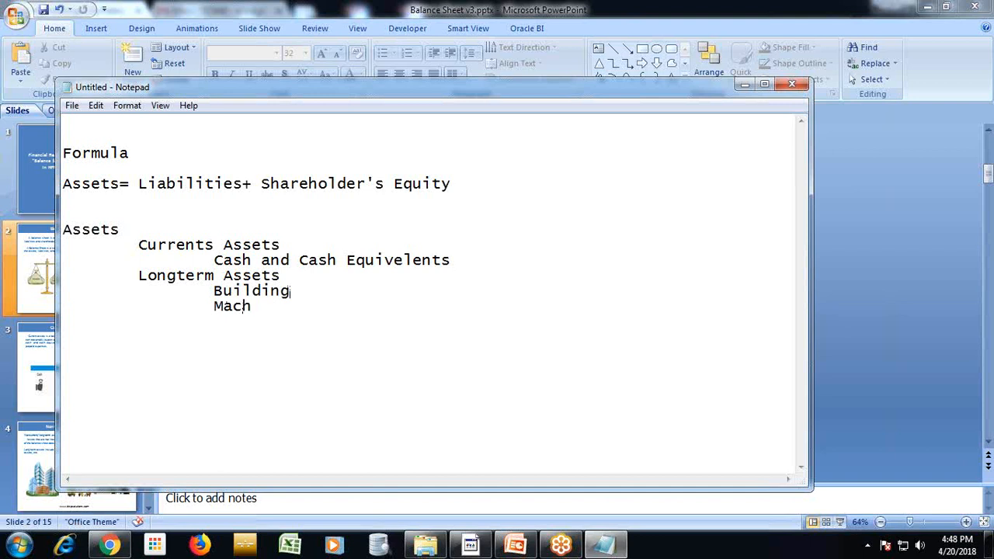
text(ine)
text(ry)
Add a "Liabilities" heading with the indented entries "Accounts Payables" and "Debt"
text(Liabili)
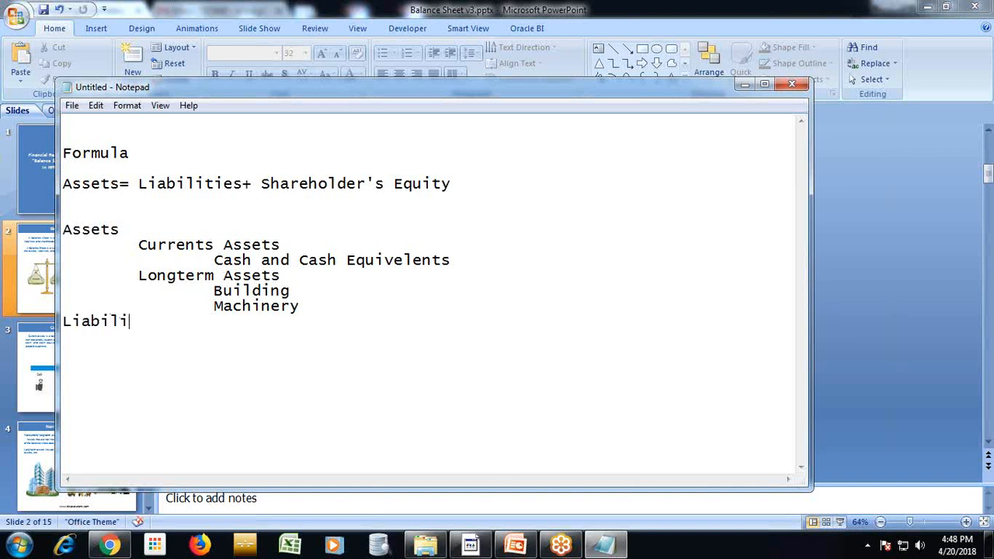
text(ties)
key(Return)
key(Tab)
text(Aoounr)
key(BackSpace)
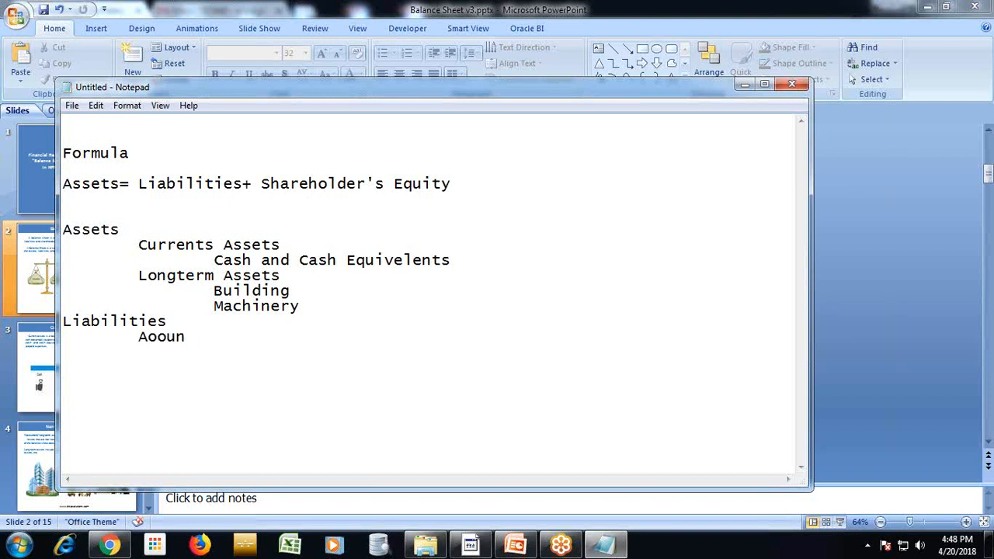
key(BackSpace)
key(BackSpace)
key(BackSpace)
key(BackSpace)
key(BackSpace)
text(Accounts Paya)
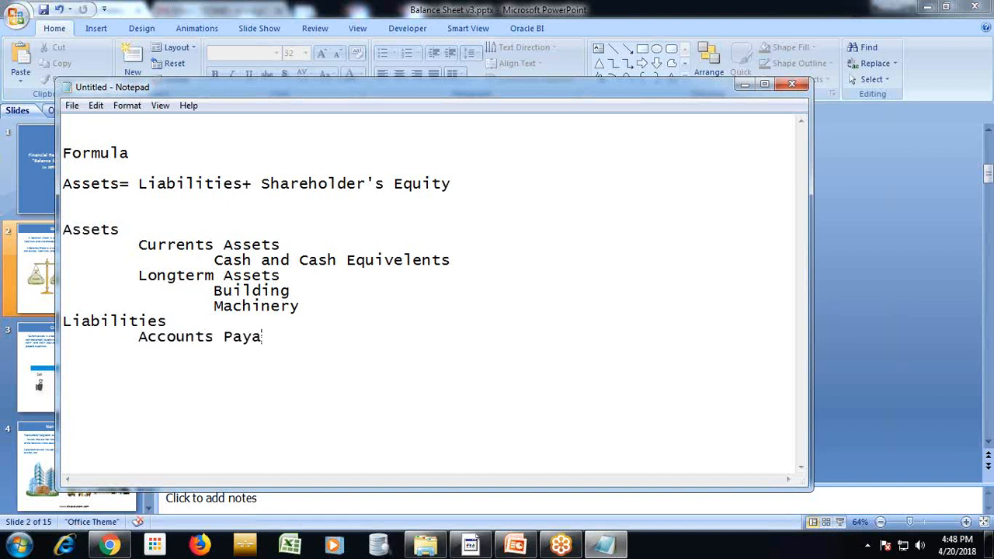
text(bles)
key(Return)
text(Debt)
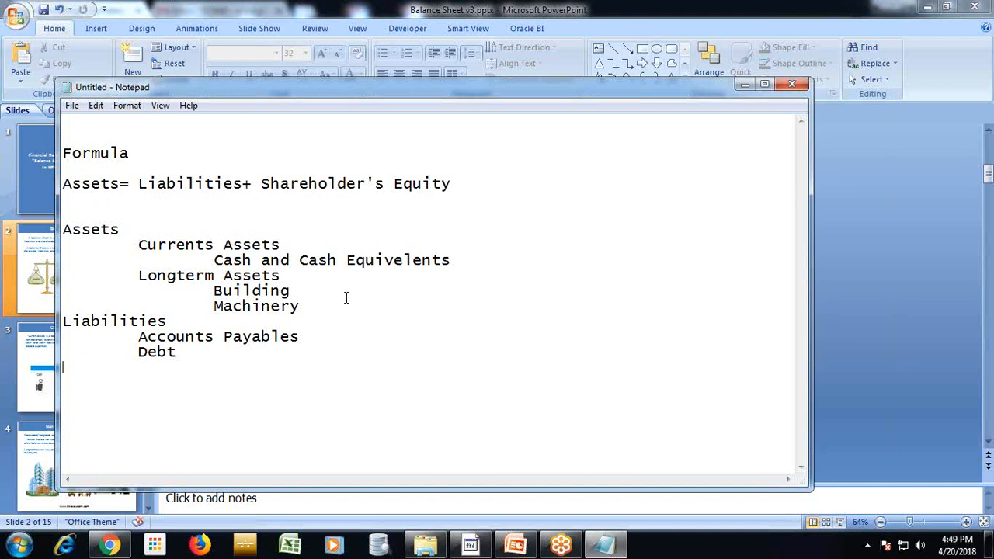
Switch to the EPM123Win64bit virtual machine and bring up the Vision Plan1 outline in Essbase Administration Services
key(alt+Tab)
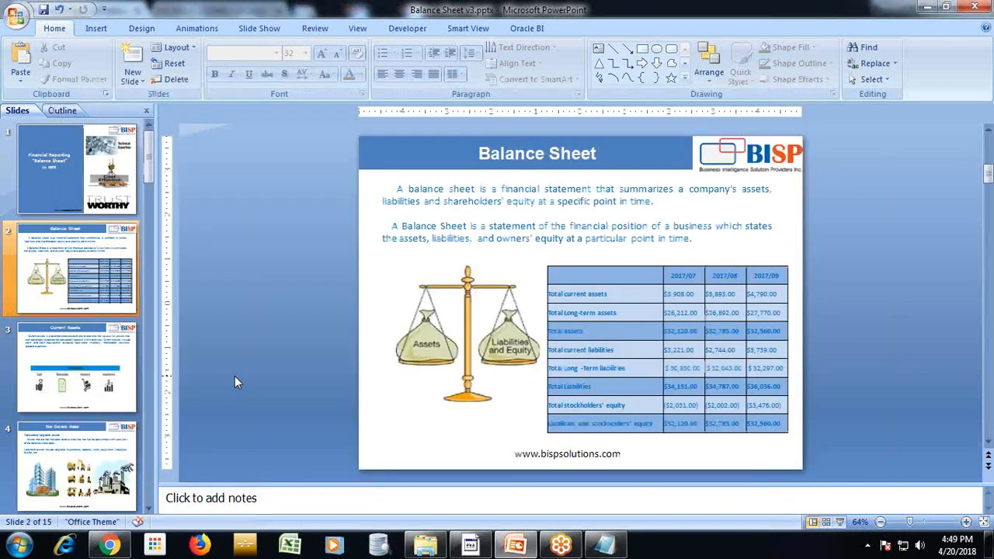
key(alt+Tab)
key(alt+Tab)
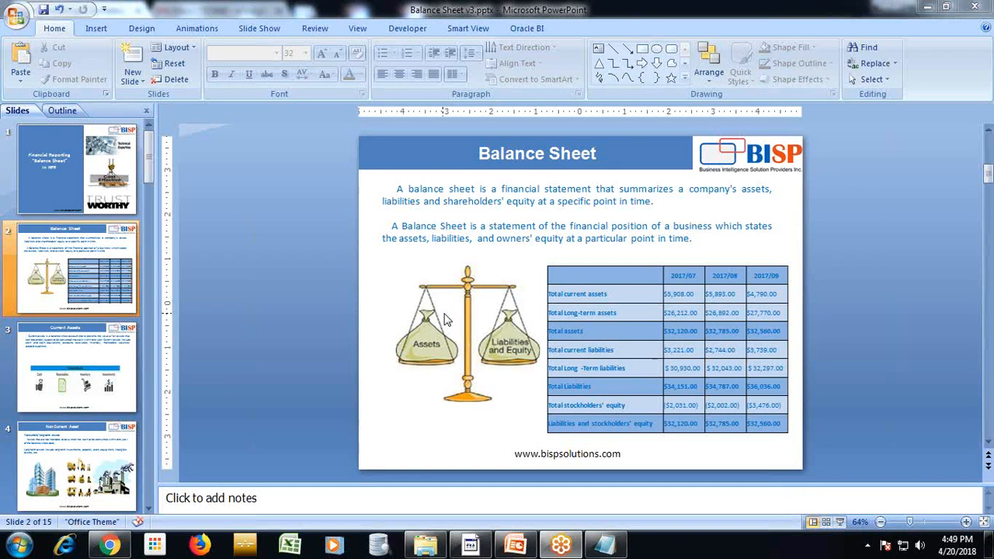
key(alt+Tab)
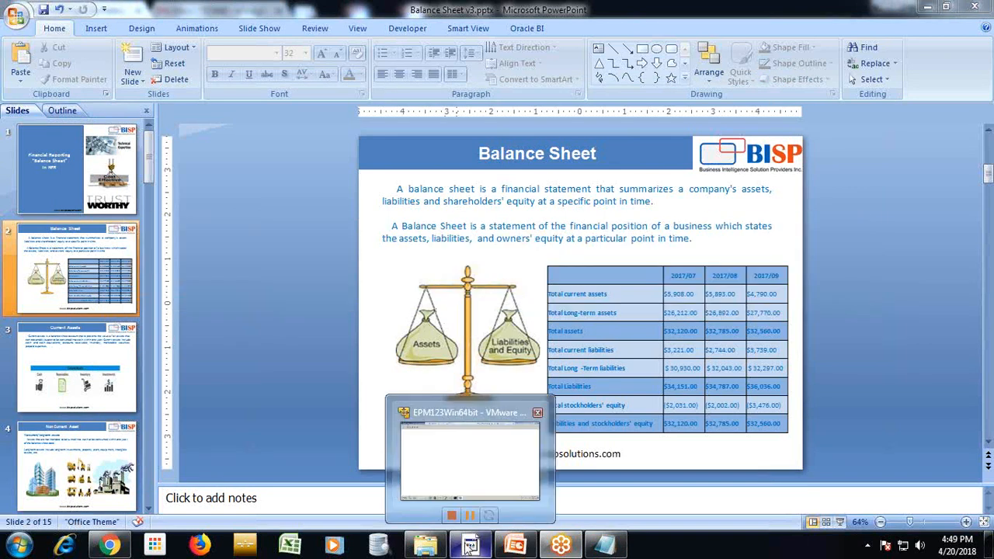
click(470, 543)
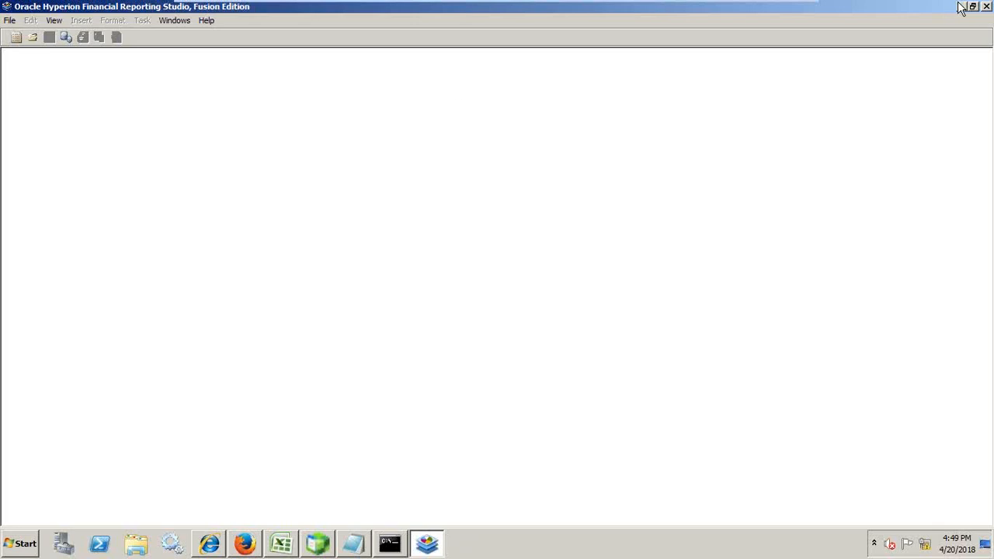
click(318, 546)
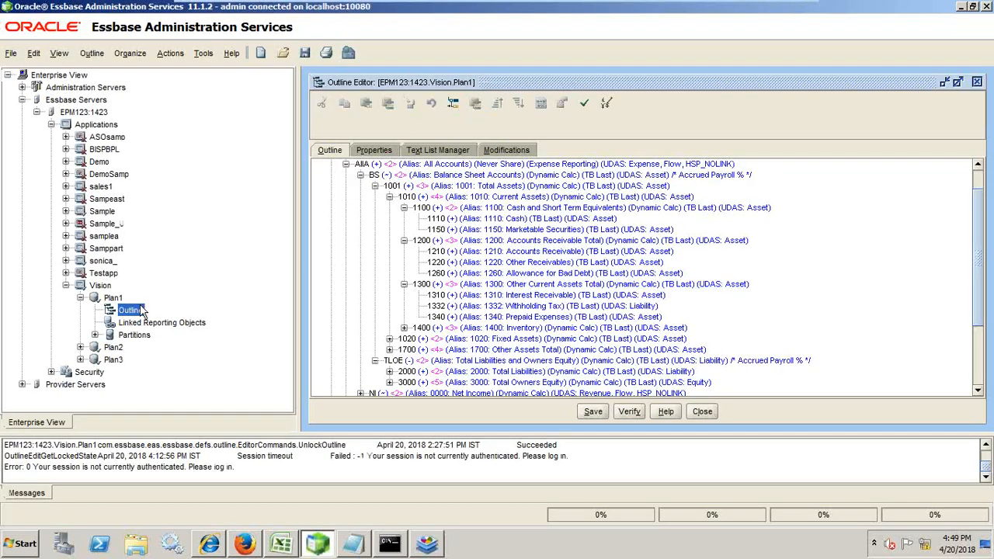
Collapse the Plan1 outline to its dimensions and expand the Account dimension and its AllA (All Accounts) member
click(346, 164)
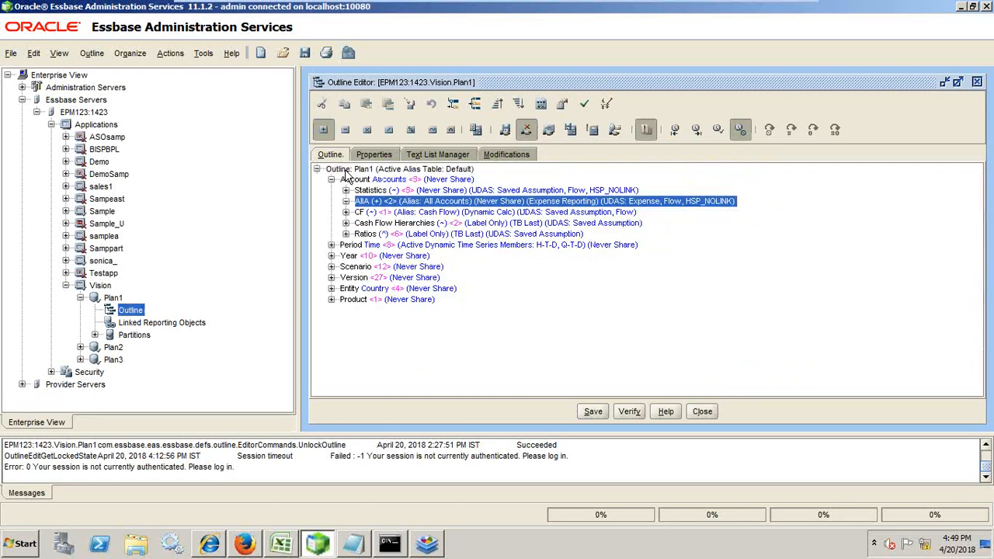
click(331, 179)
click(327, 170)
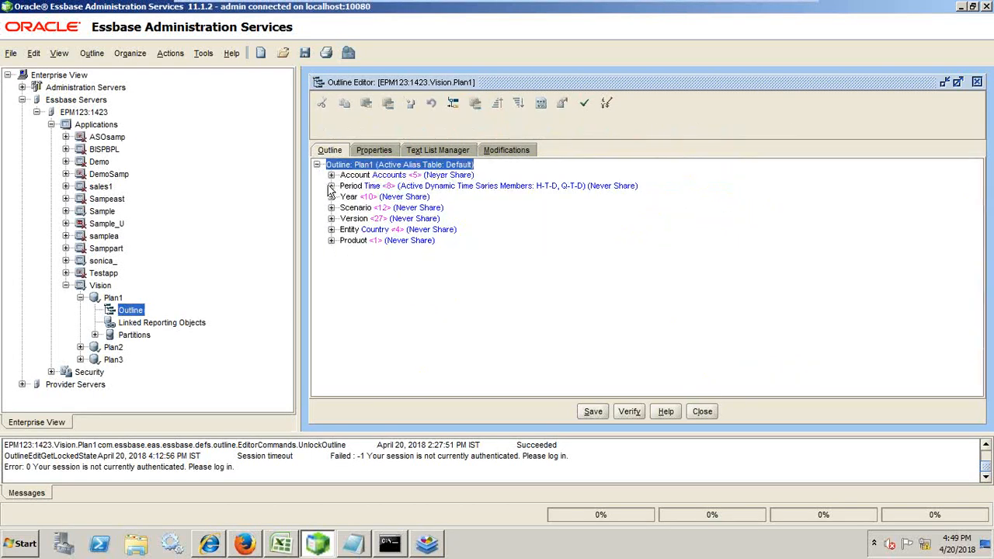
click(331, 175)
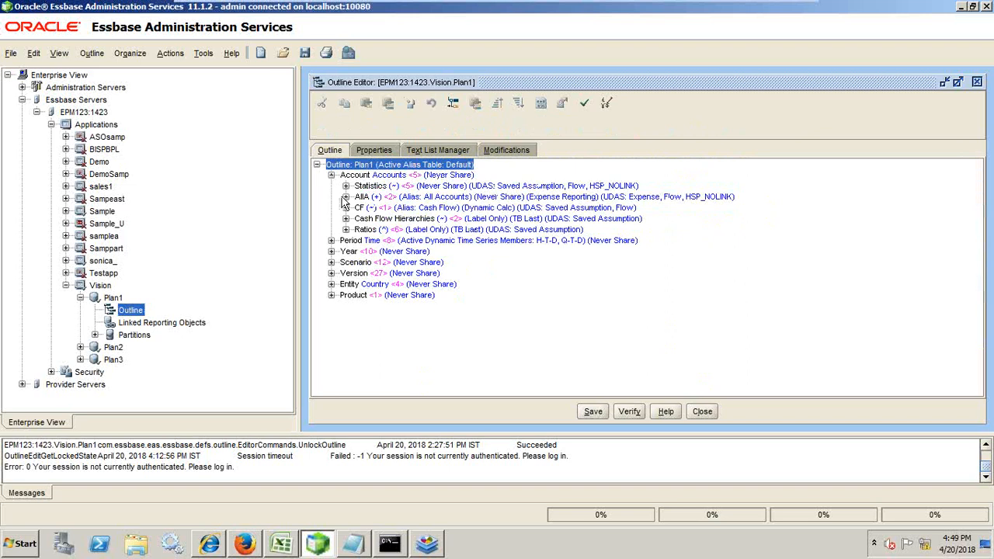
click(345, 197)
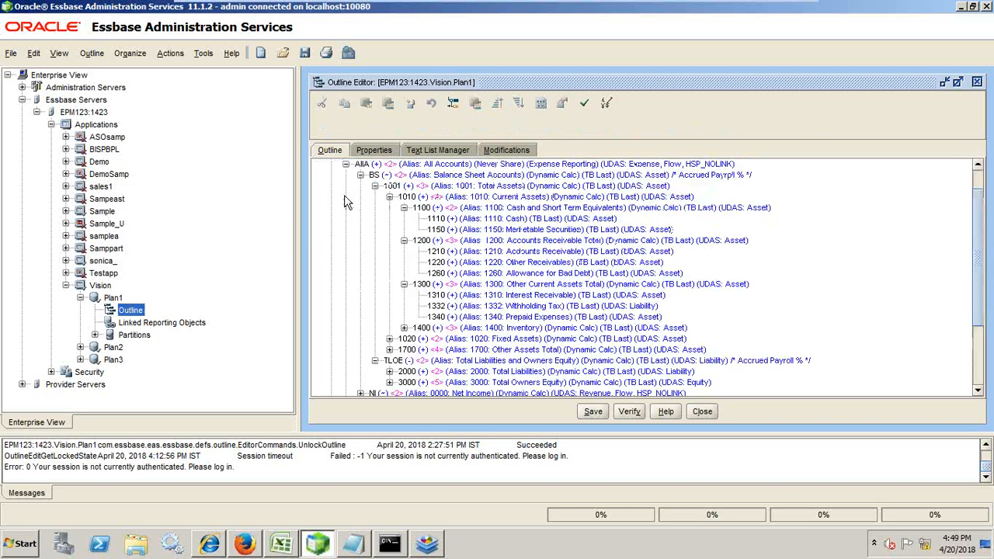
Collapse the 1001 Total Assets and TLOE branches, and reopen the BS member to show only its direct children
scroll(354, 188, up, 1)
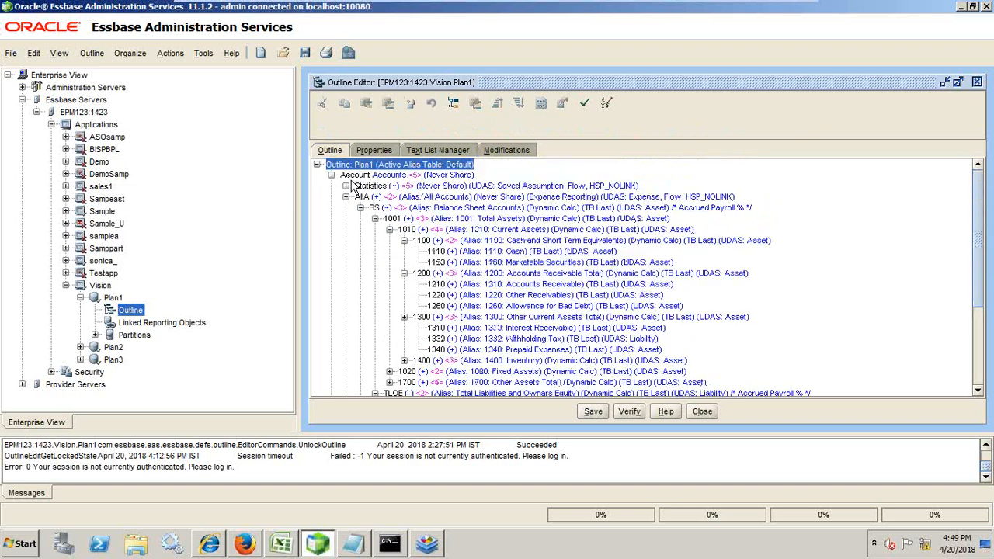
click(345, 197)
click(346, 197)
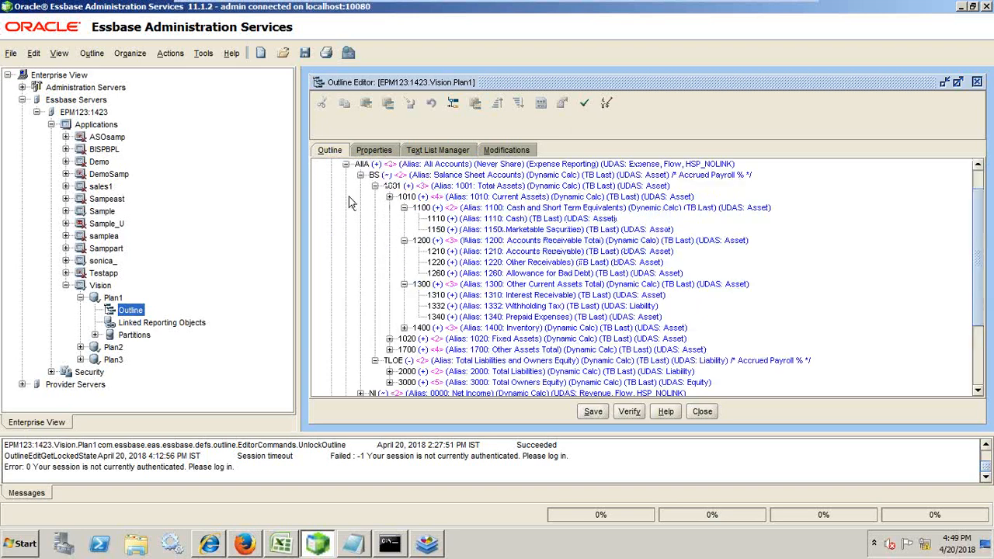
click(376, 187)
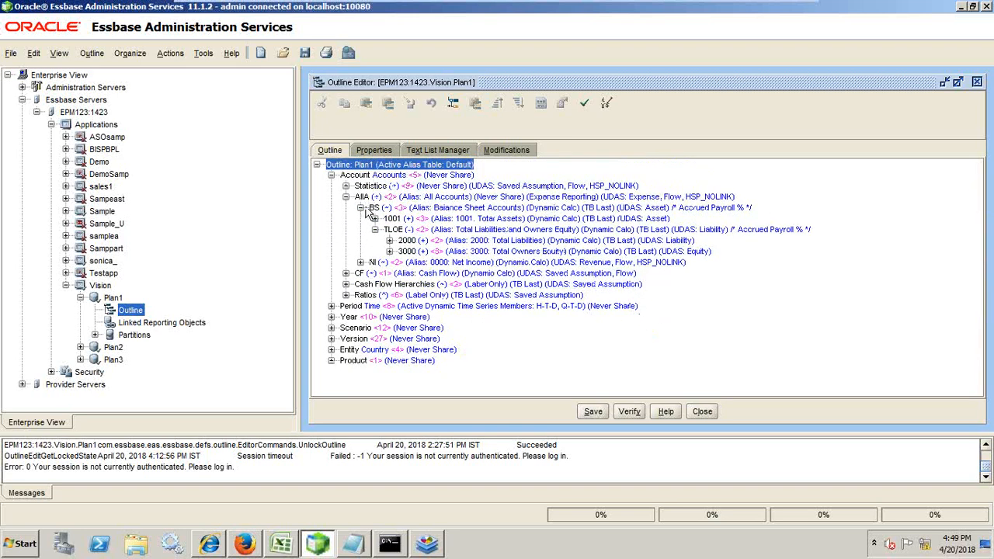
click(375, 230)
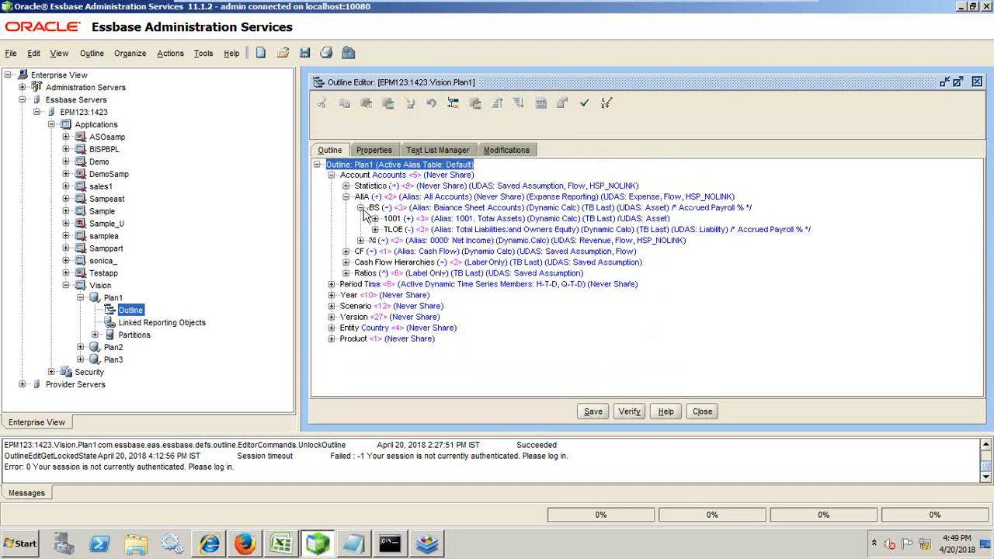
click(360, 208)
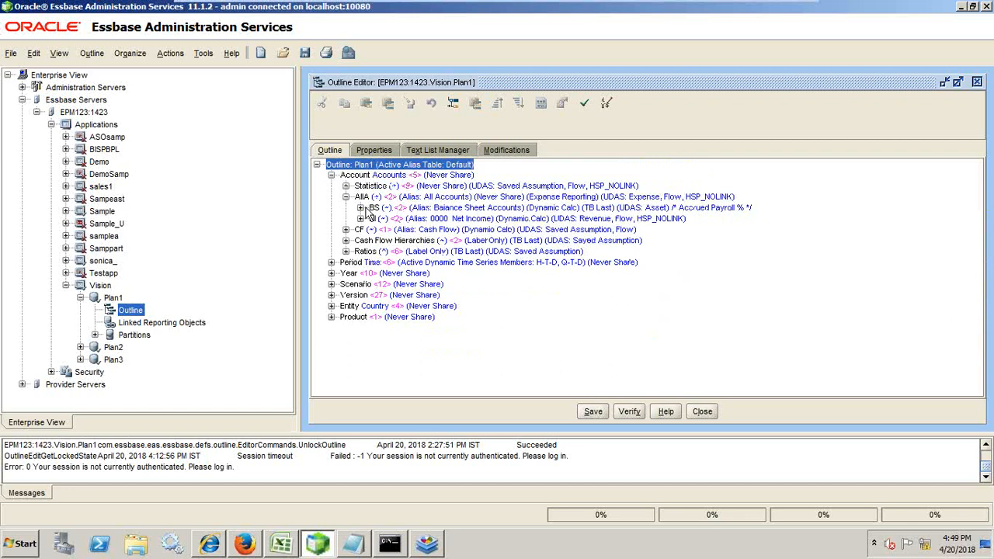
click(360, 208)
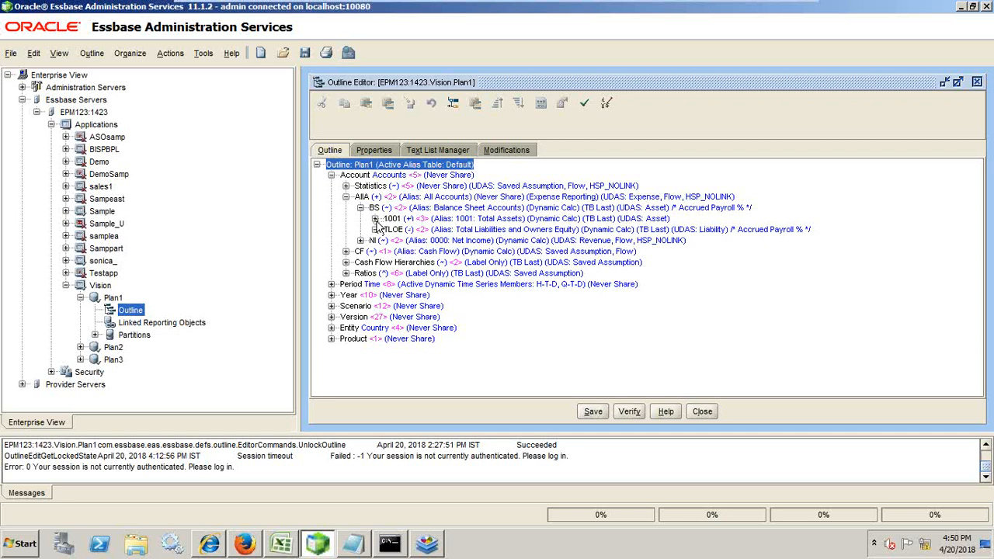
Expand 1001 Total Assets and review its current, fixed and other asset accounts
click(375, 219)
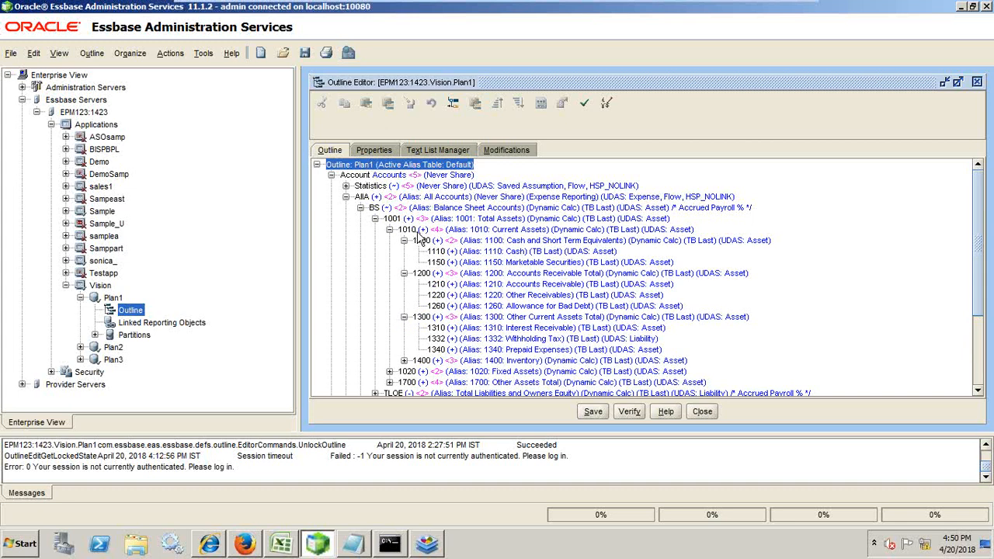
scroll(423, 233, down, 1)
scroll(468, 254, down, 1)
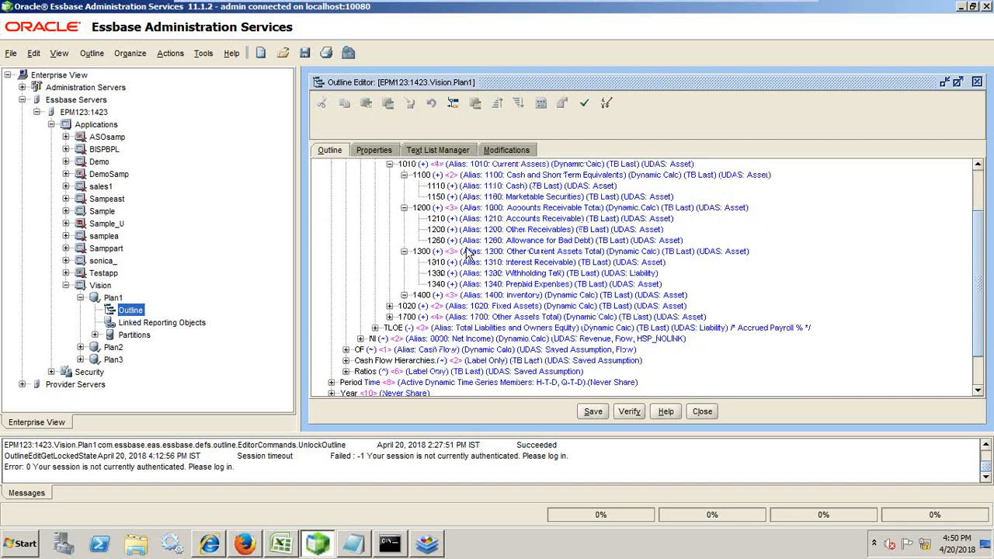
Expand TLOE with its members 2000 Total Liabilities and 3000 Total Owners Equity to review their child accounts
click(375, 328)
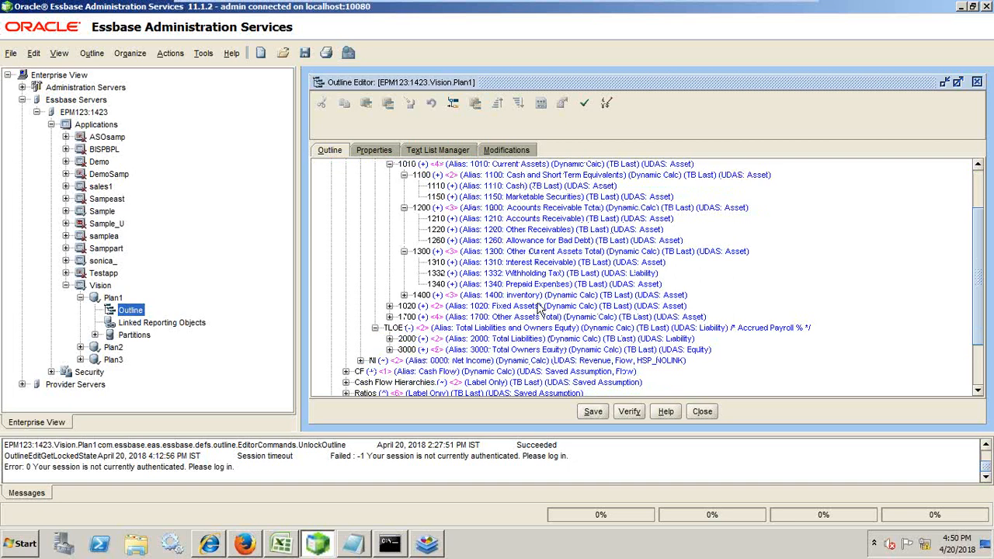
scroll(482, 309, down, 1)
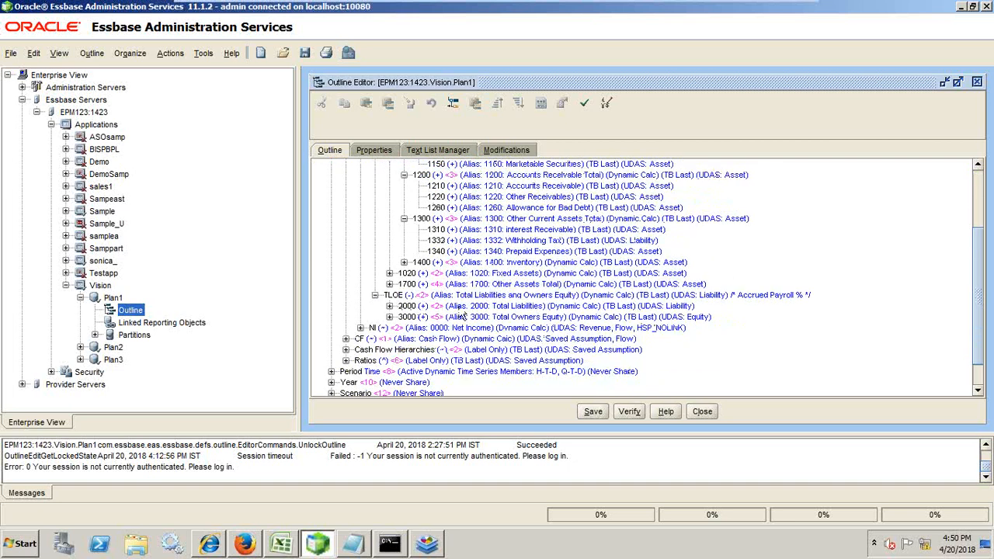
click(389, 306)
click(389, 339)
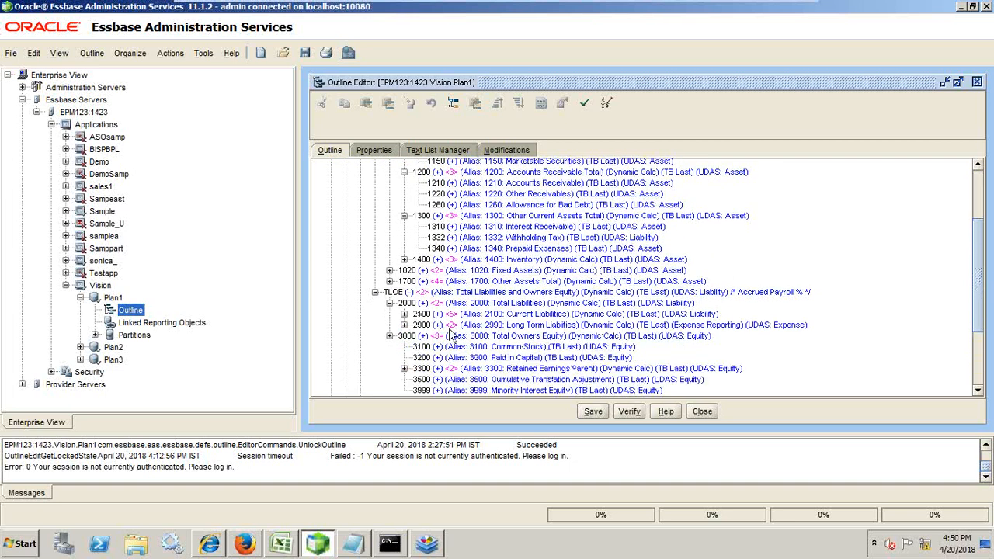
scroll(458, 322, down, 1)
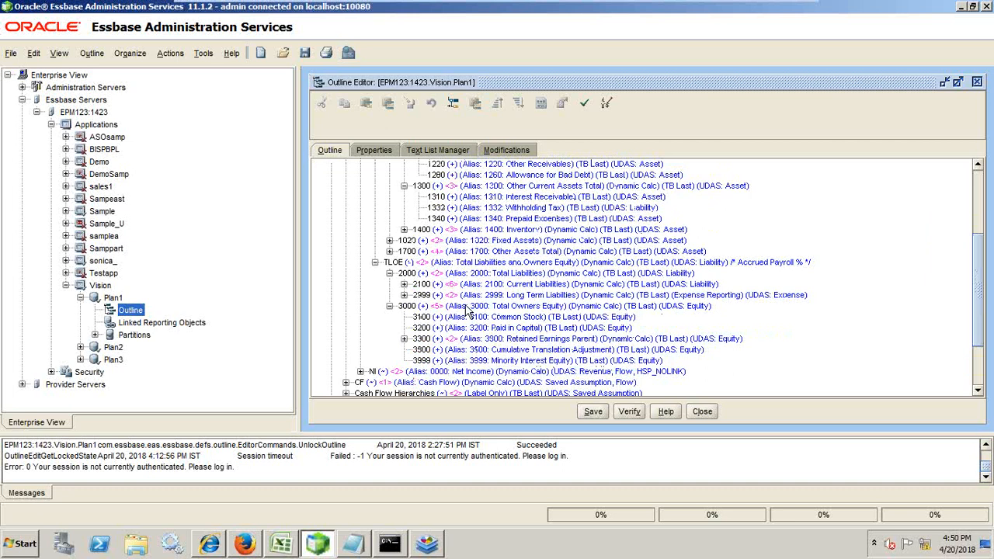
click(420, 550)
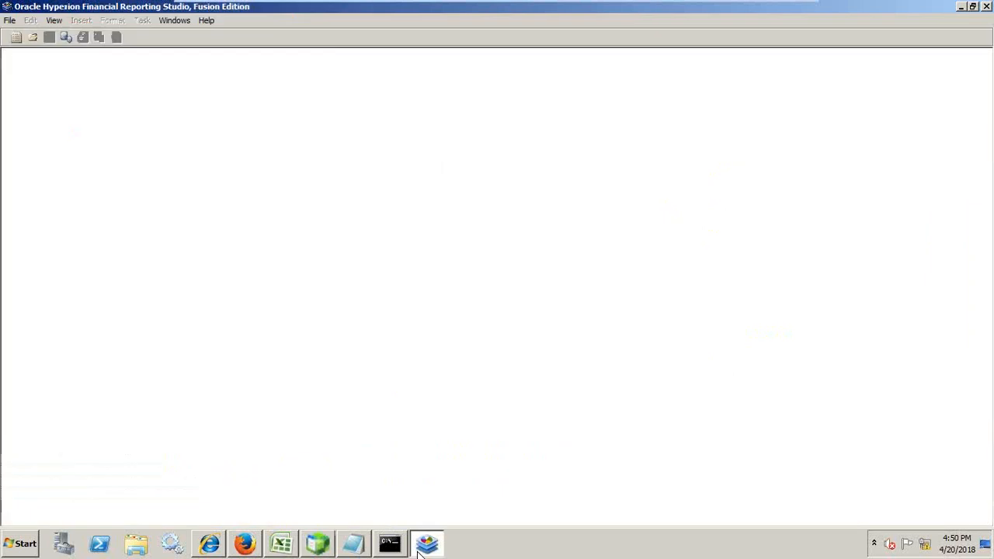
click(420, 550)
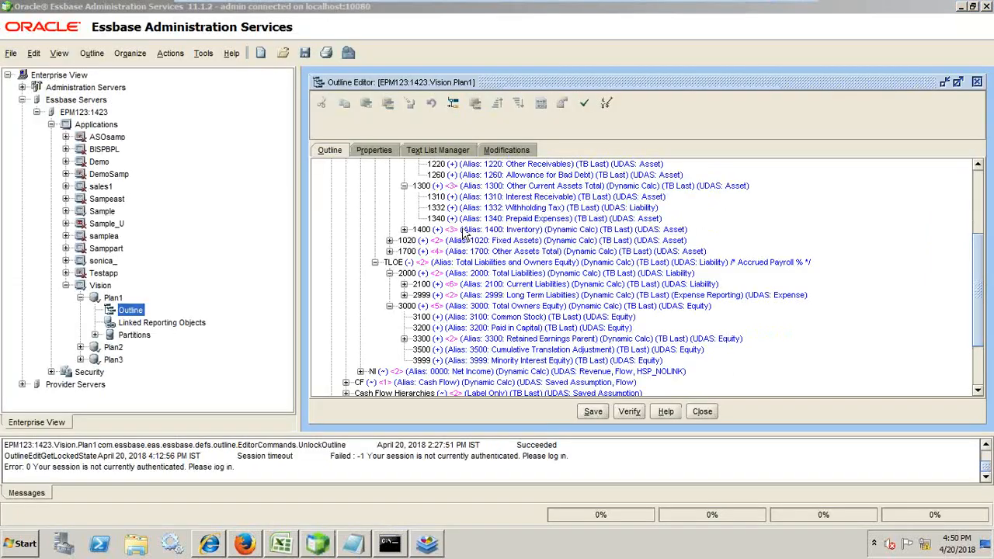
click(438, 549)
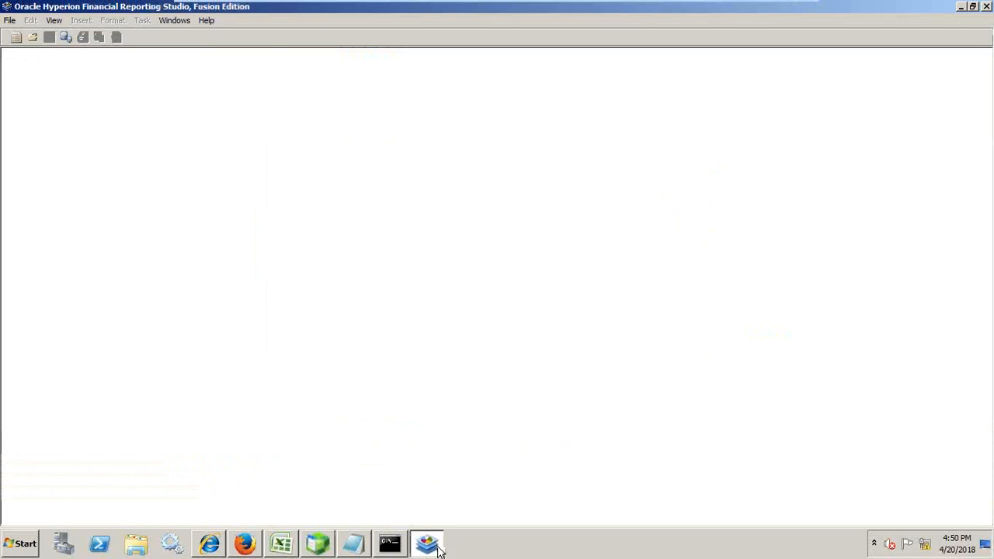
click(439, 550)
click(437, 549)
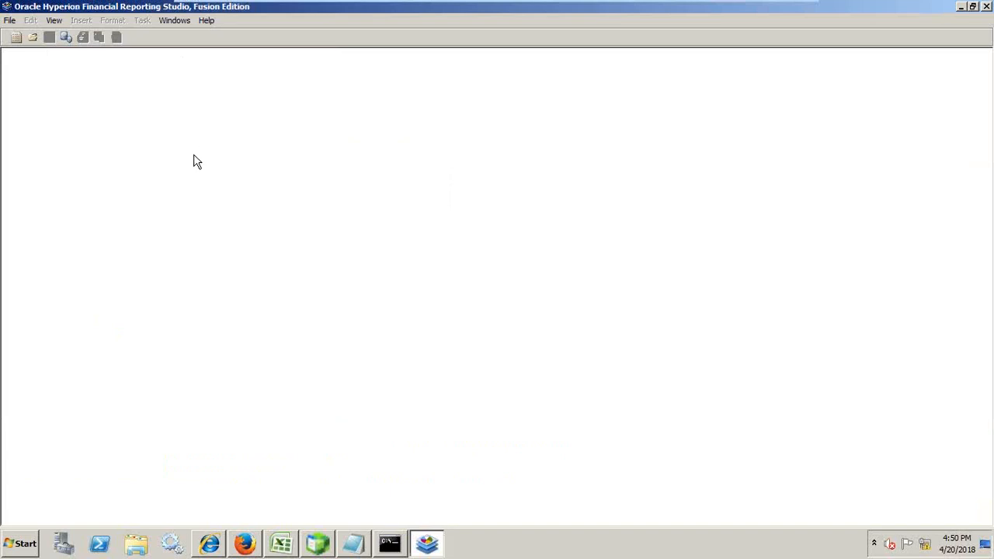
click(240, 545)
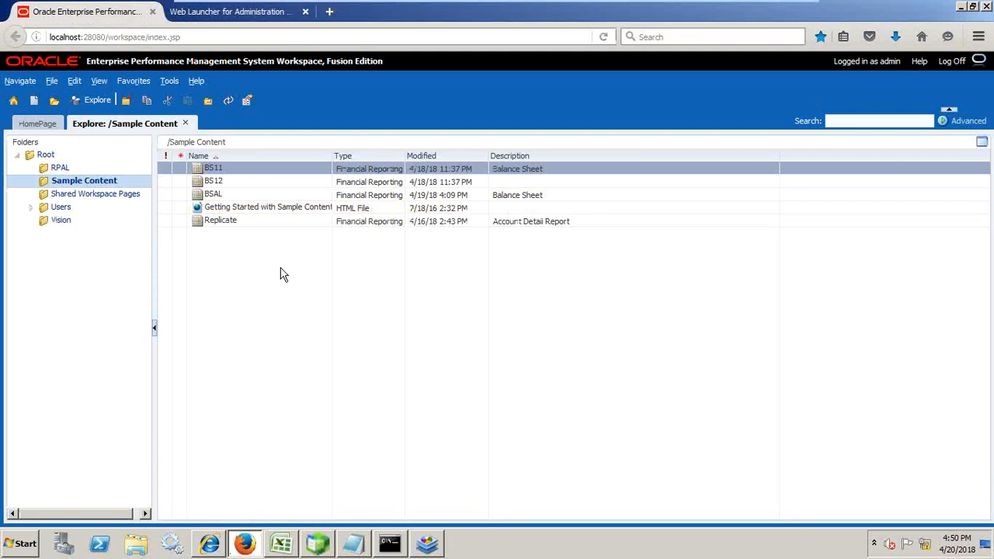
click(317, 543)
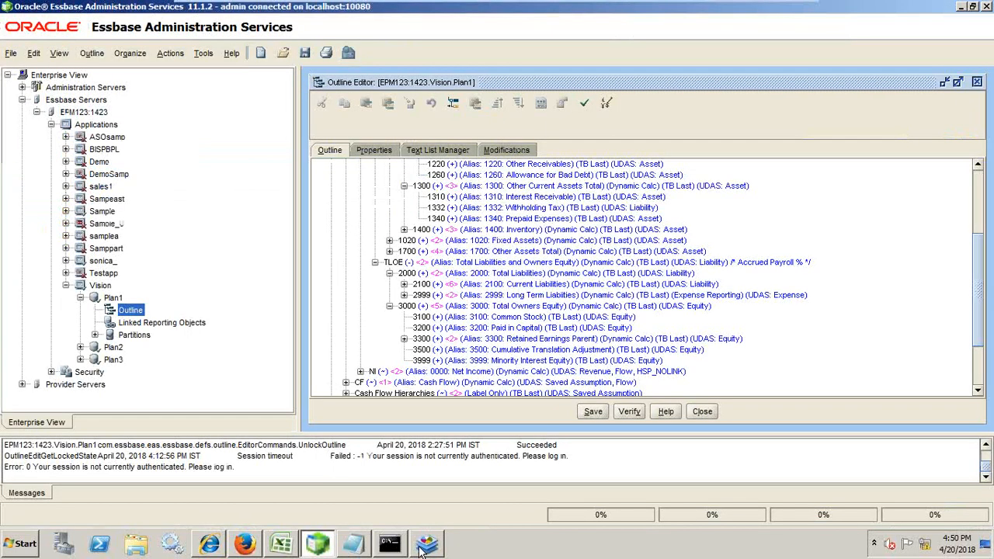
Switch to Financial Reporting Studio, create a new report and set its description to "Balance Sheet"
click(427, 543)
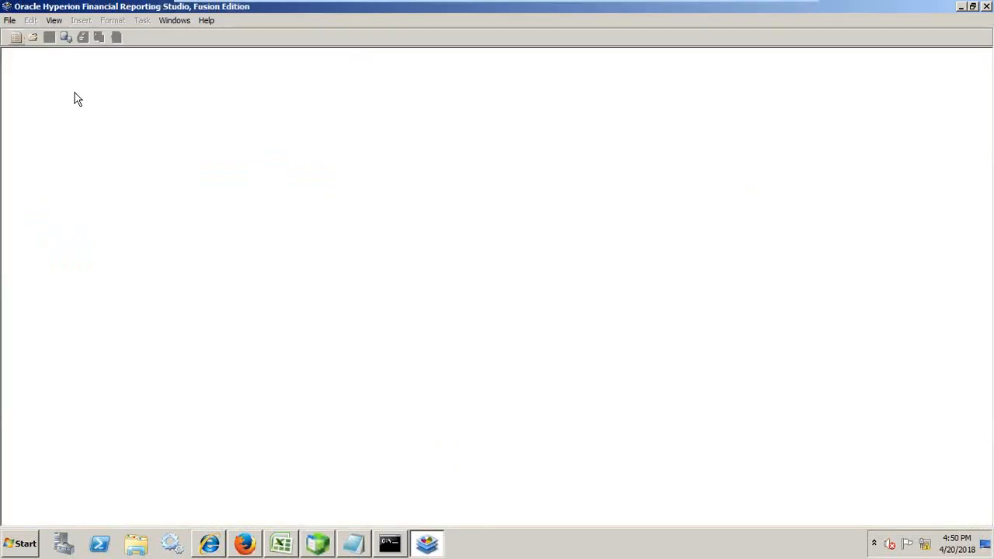
click(14, 39)
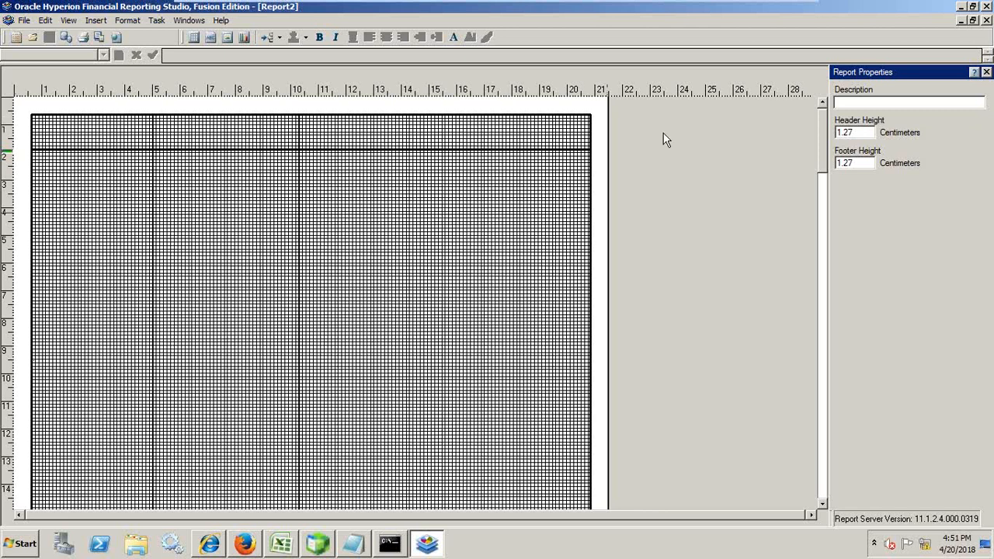
click(860, 104)
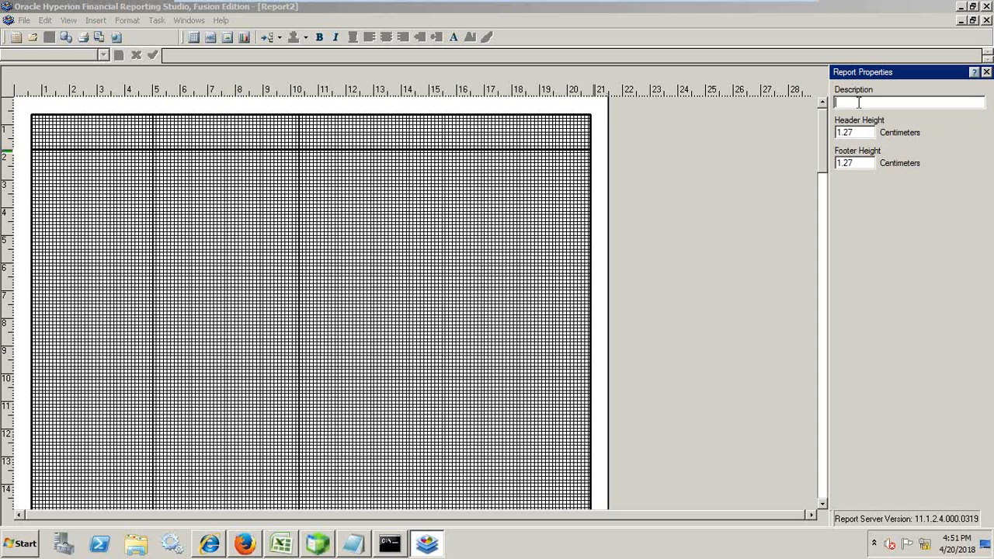
text(Balance Sheet)
click(228, 124)
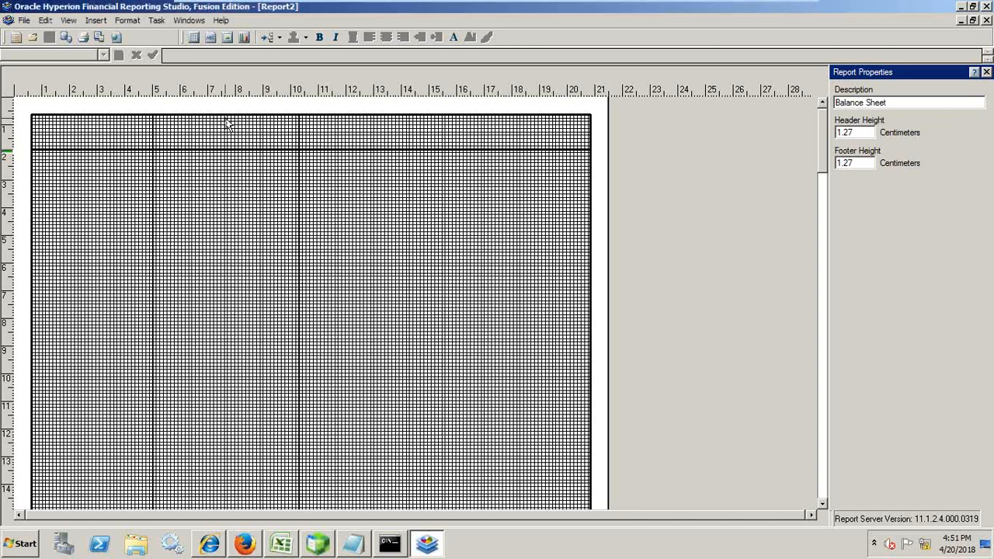
Insert a text object about 6 cm wide and 1 cm high in the report header, starting near the 5 cm mark
click(98, 21)
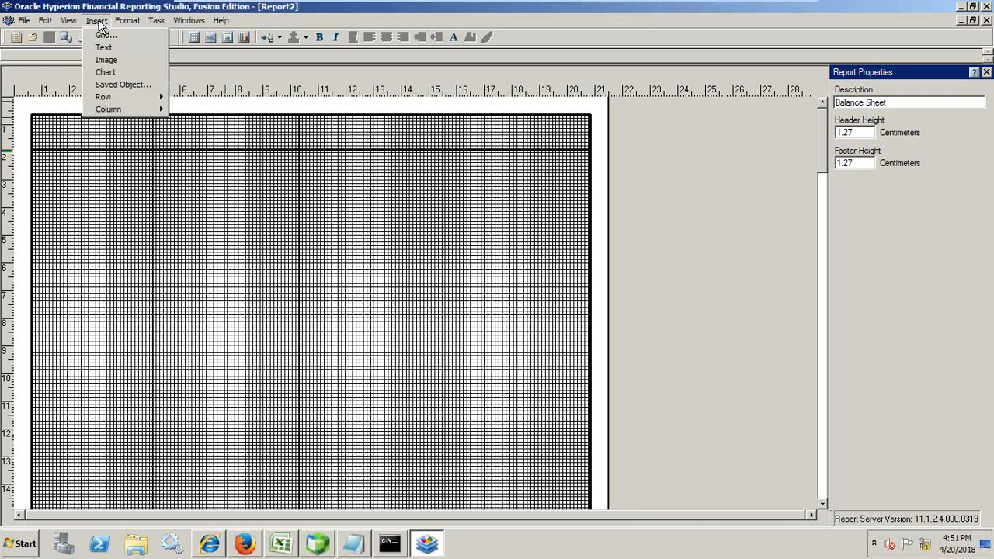
click(104, 46)
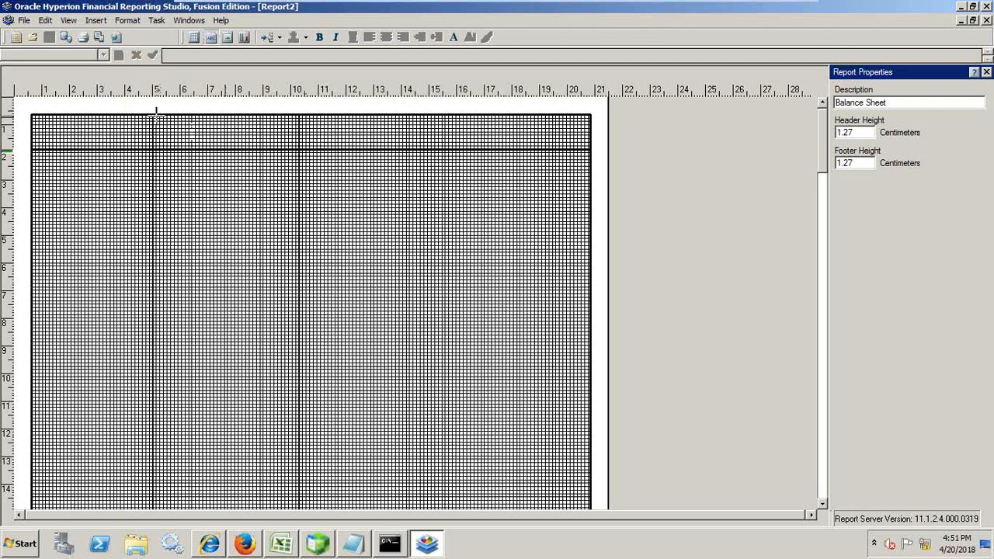
drag(154, 116, 319, 145)
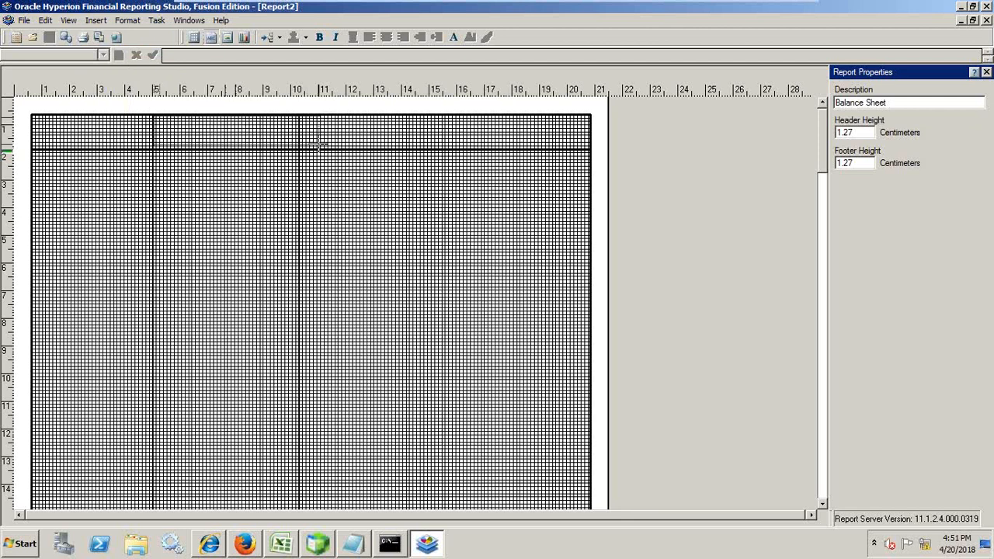
drag(318, 144, 318, 143)
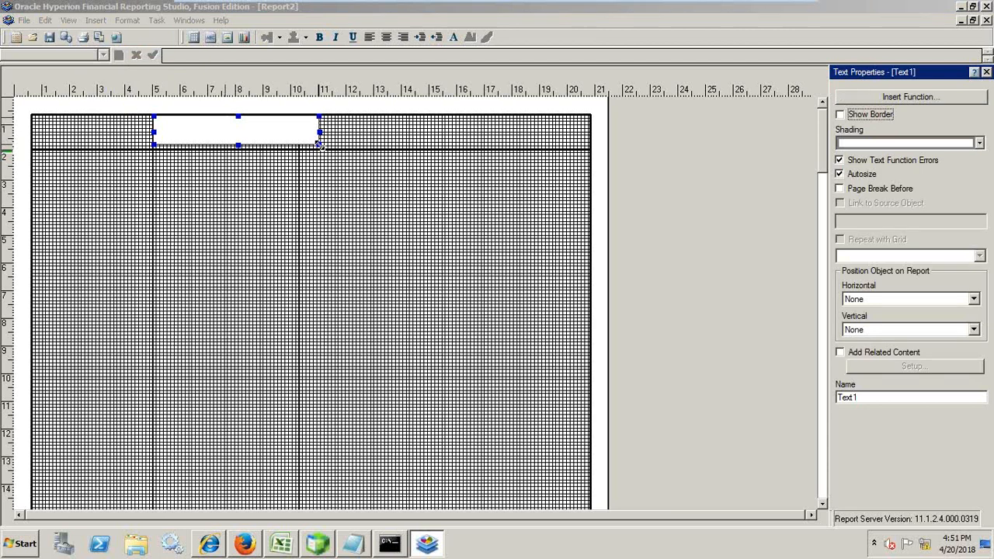
click(319, 145)
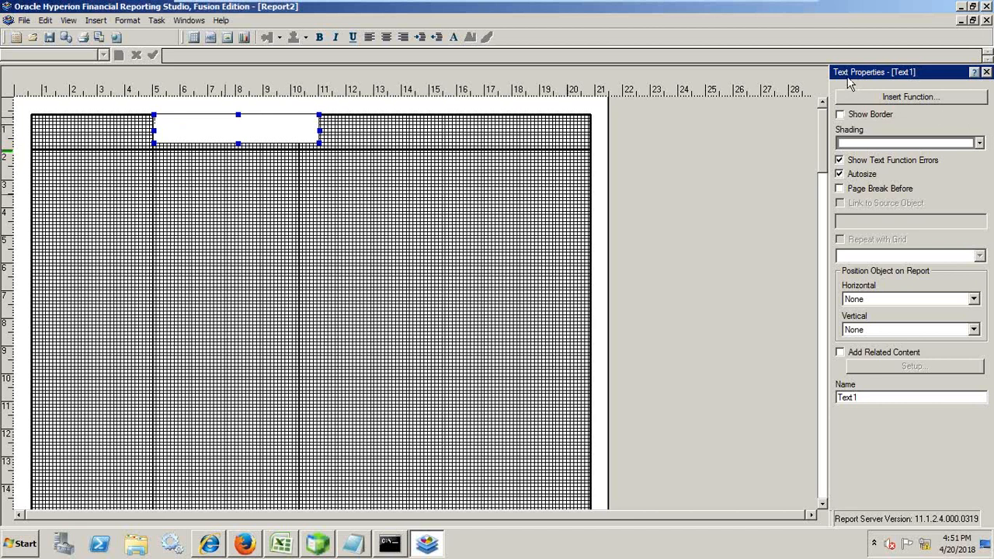
Insert the ReportDescription function into the header text object
click(920, 98)
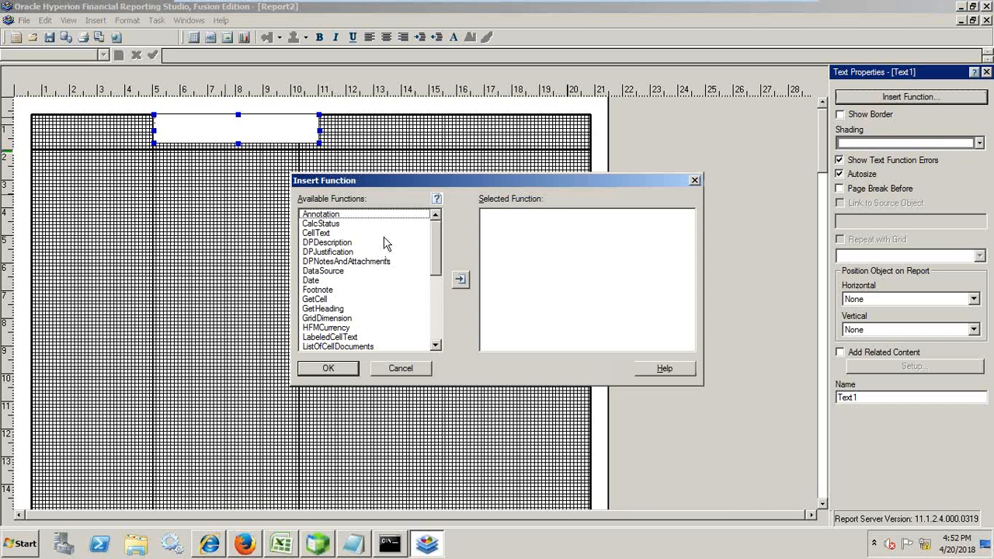
scroll(386, 244, down, 6)
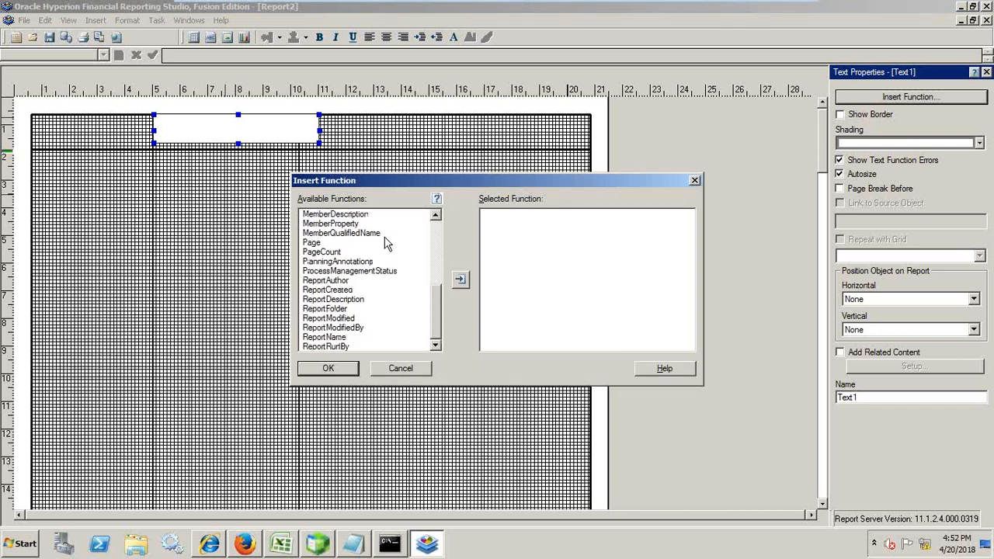
click(342, 301)
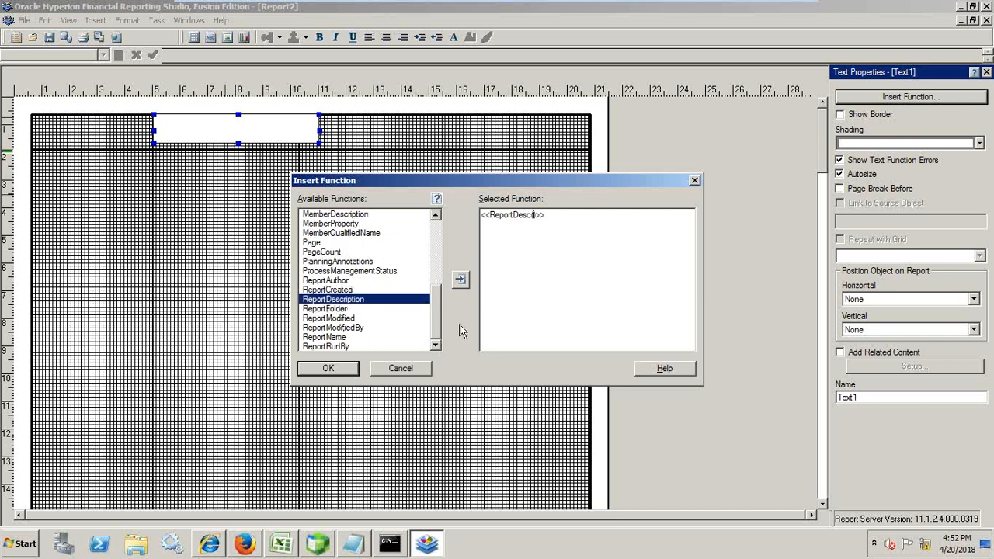
click(327, 370)
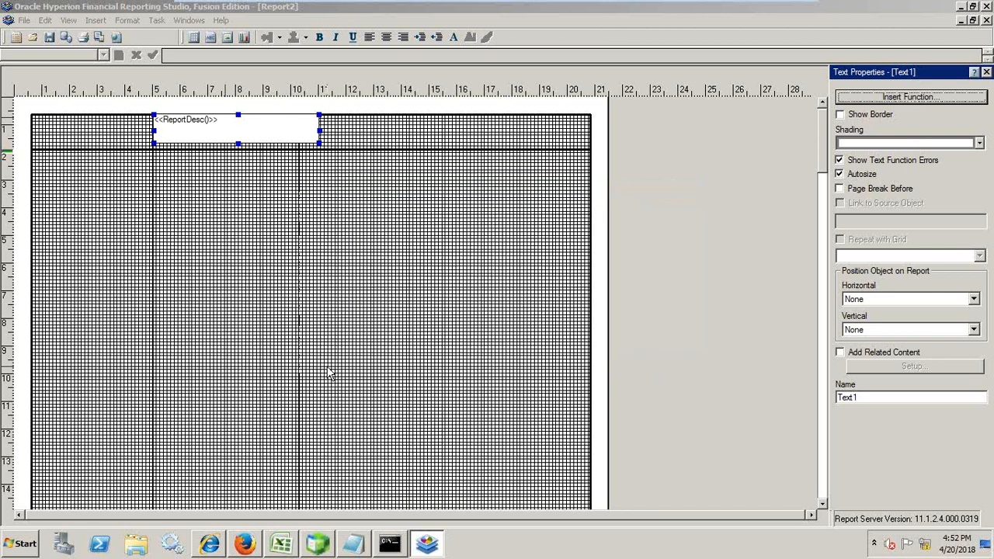
Select the whole <<ReportDesc()>> text in the header and set its font style to Bold
click(215, 123)
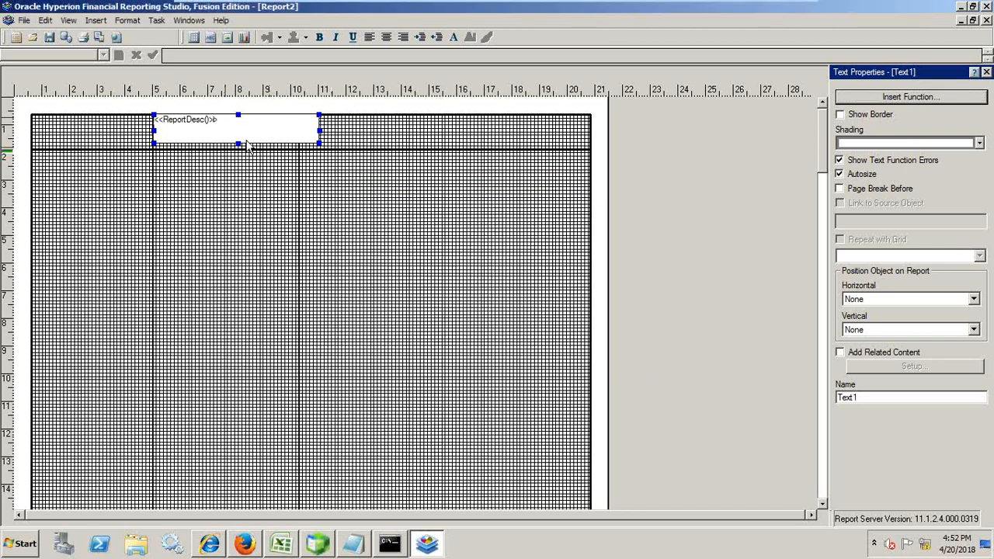
click(247, 146)
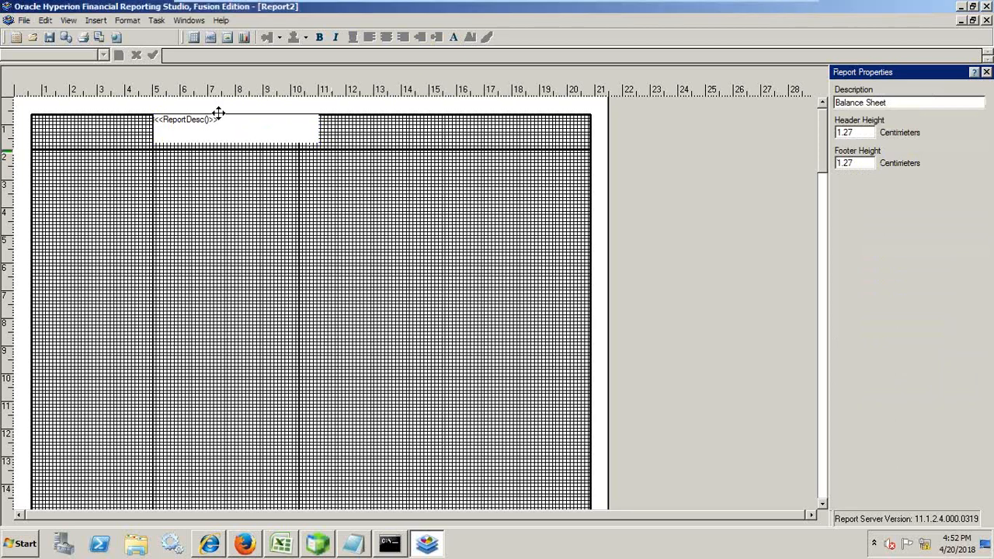
click(220, 121)
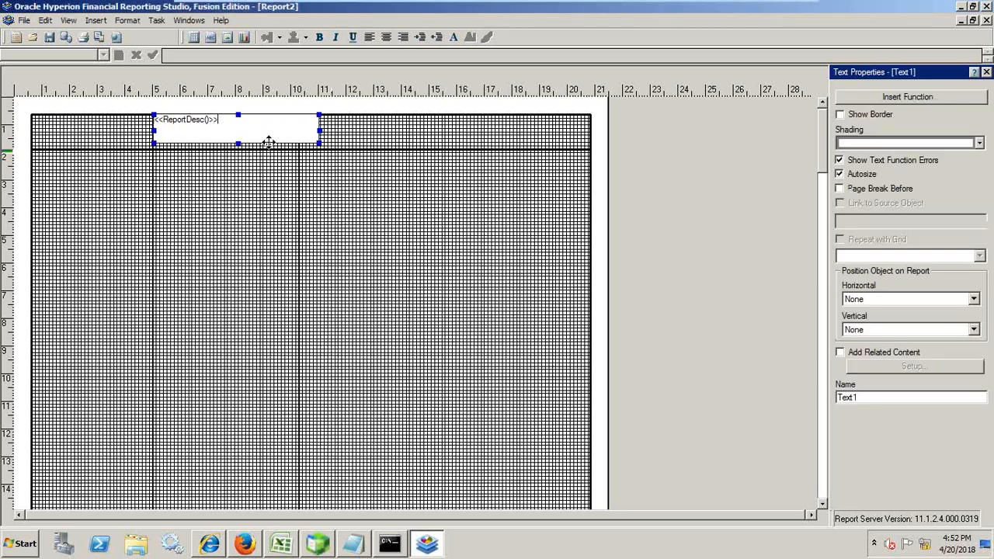
key(shift+Left)
key(shift+Left)
key(shift+Left)
key(shift+Left)
key(shift+Left)
key(shift+Left)
key(shift+Left)
key(shift+Left)
key(shift+Left)
key(shift+Left)
key(shift+Left)
key(shift+Left)
key(shift+Left)
key(shift+Left)
key(shift+Left)
key(shift+Left)
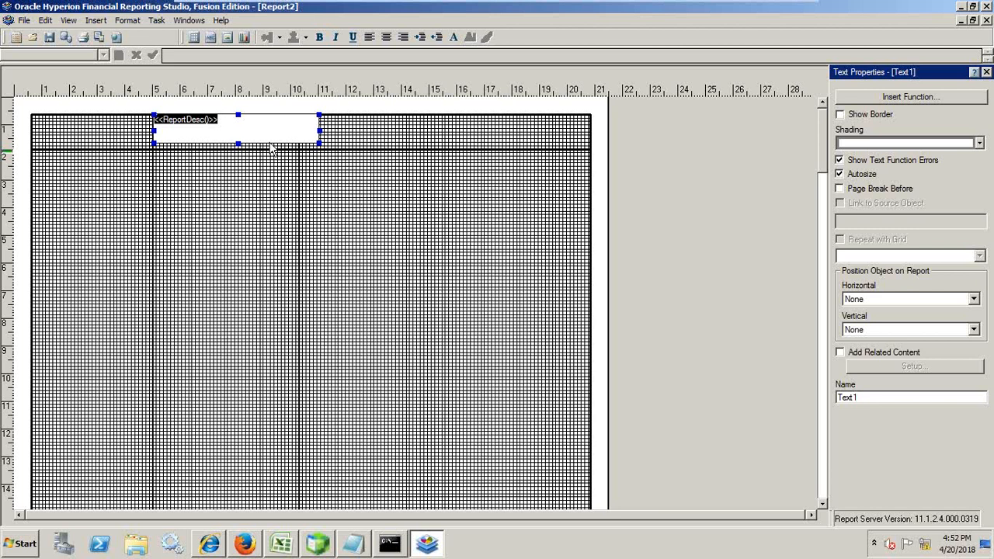
click(320, 38)
click(453, 38)
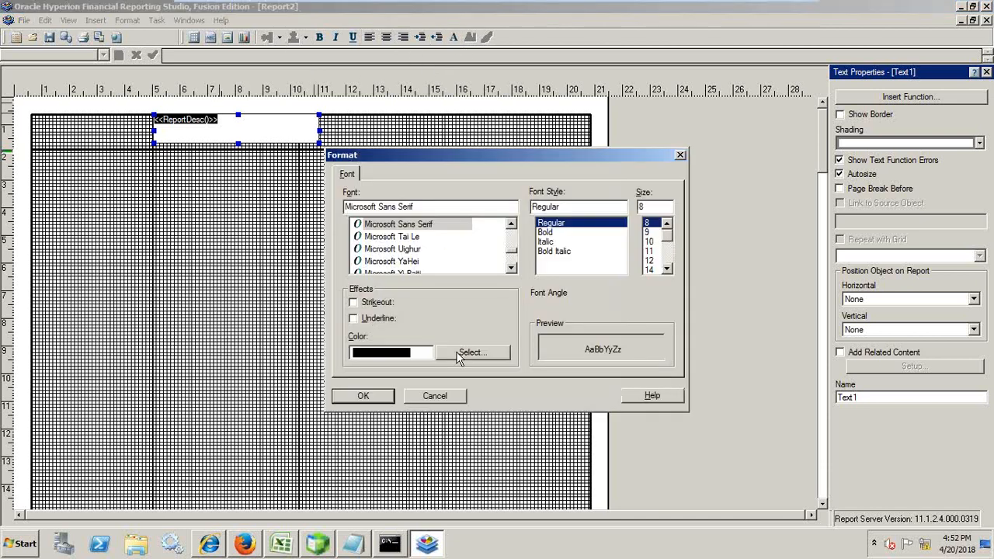
click(569, 233)
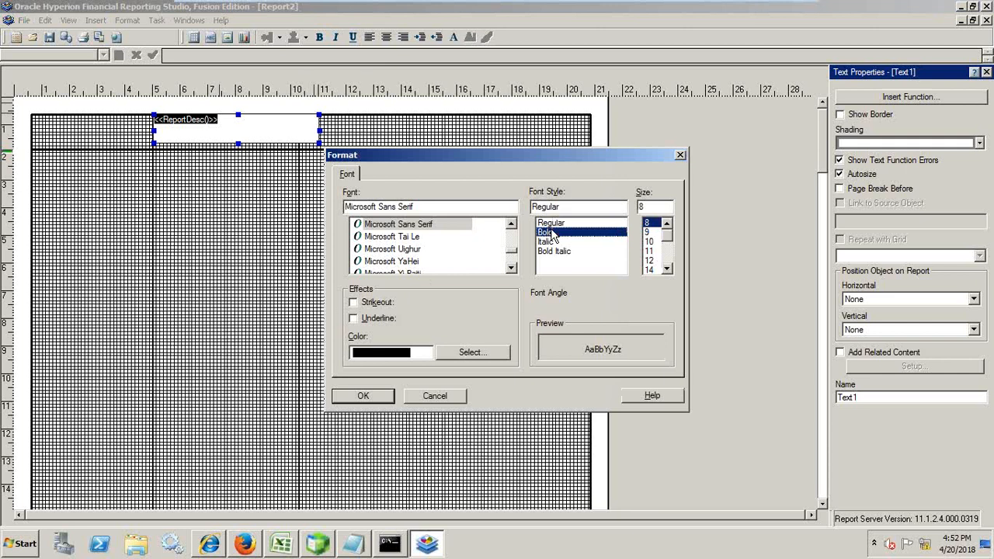
click(365, 397)
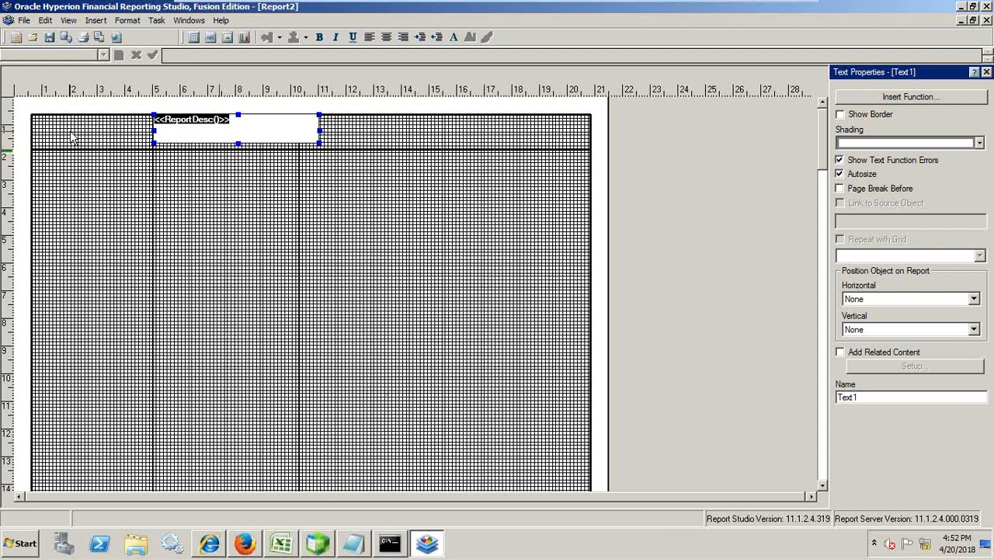
Insert the BISP logo image from the Desktop into the upper-left corner of the report page
click(97, 21)
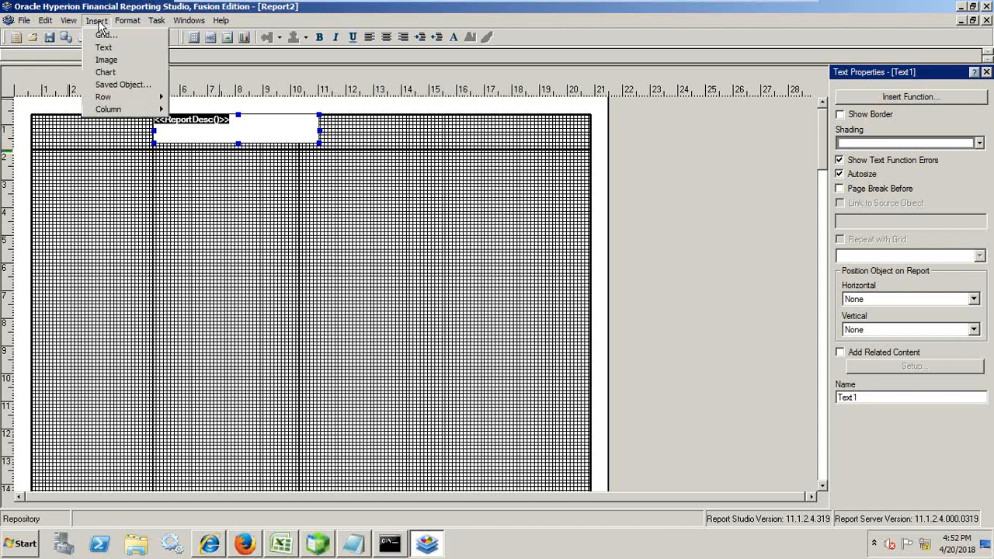
click(108, 62)
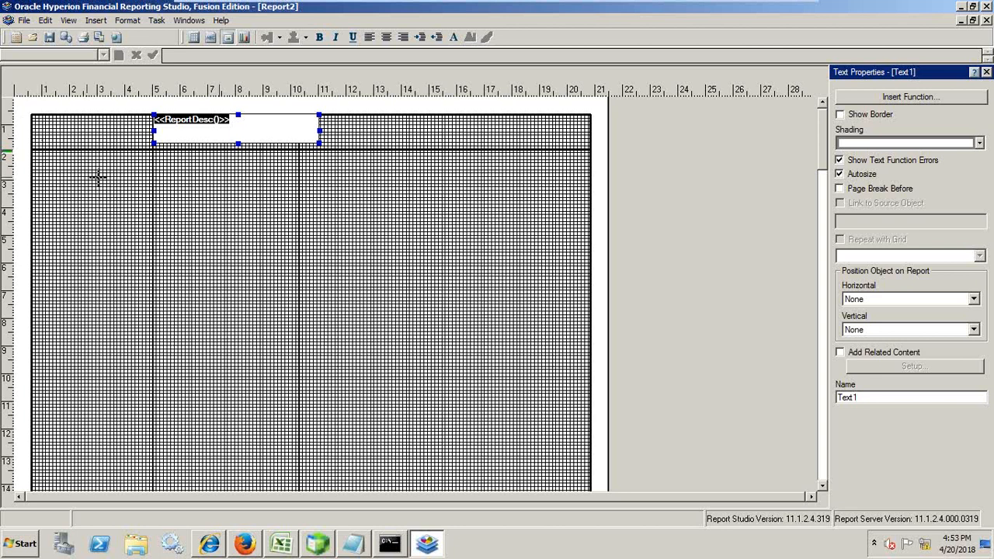
click(34, 117)
click(51, 123)
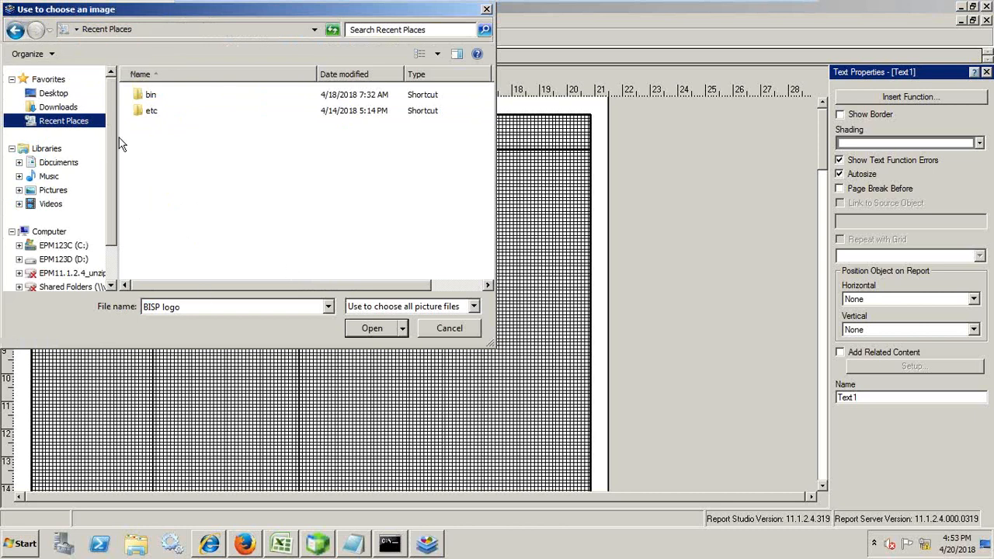
click(54, 93)
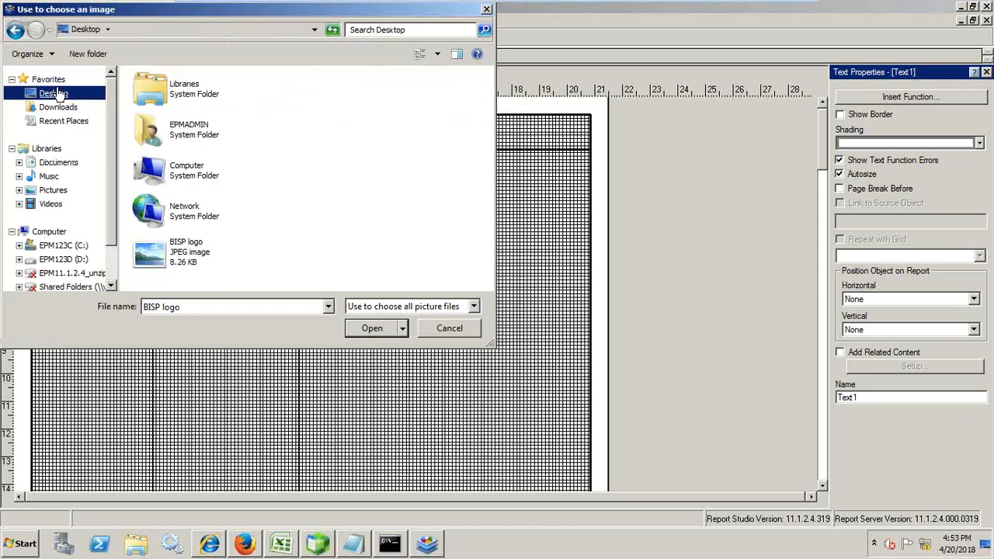
click(171, 240)
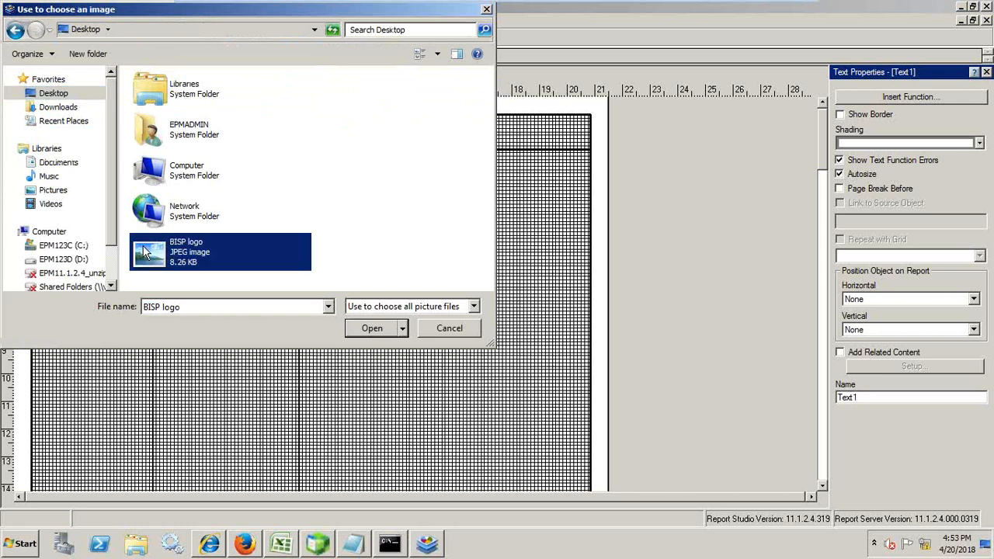
click(371, 328)
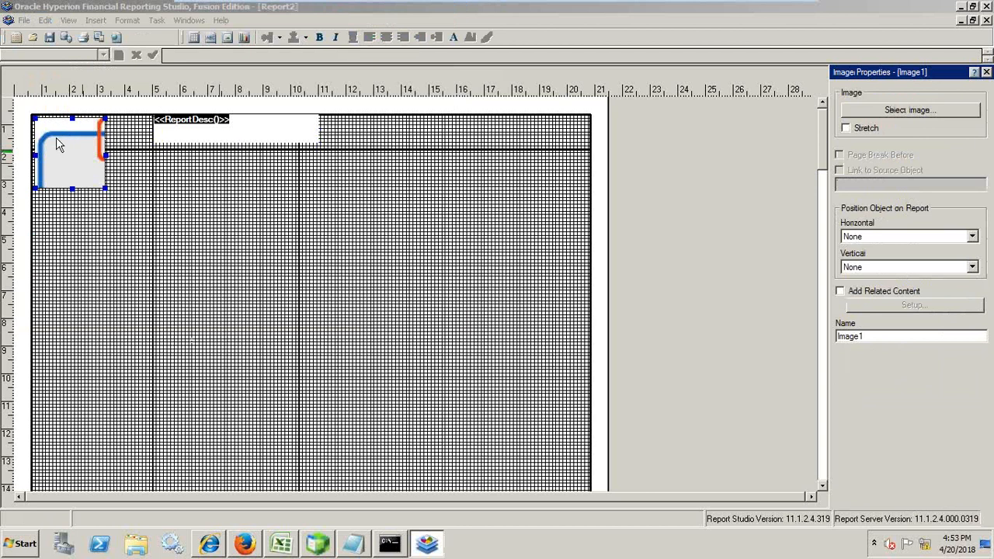
Stretch the logo to its image frame and reduce the frame's height to about 1.3 cm to fit the header
click(847, 129)
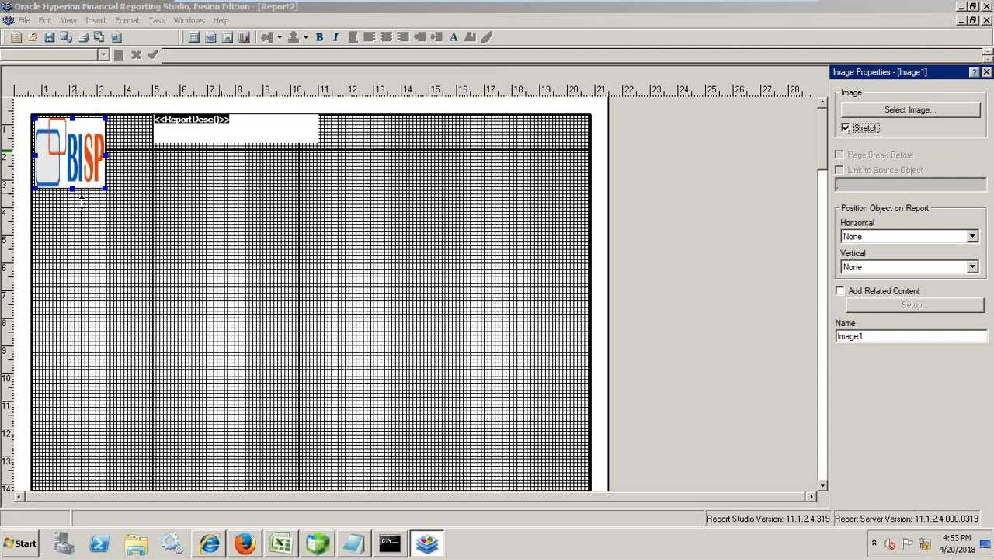
drag(73, 188, 75, 151)
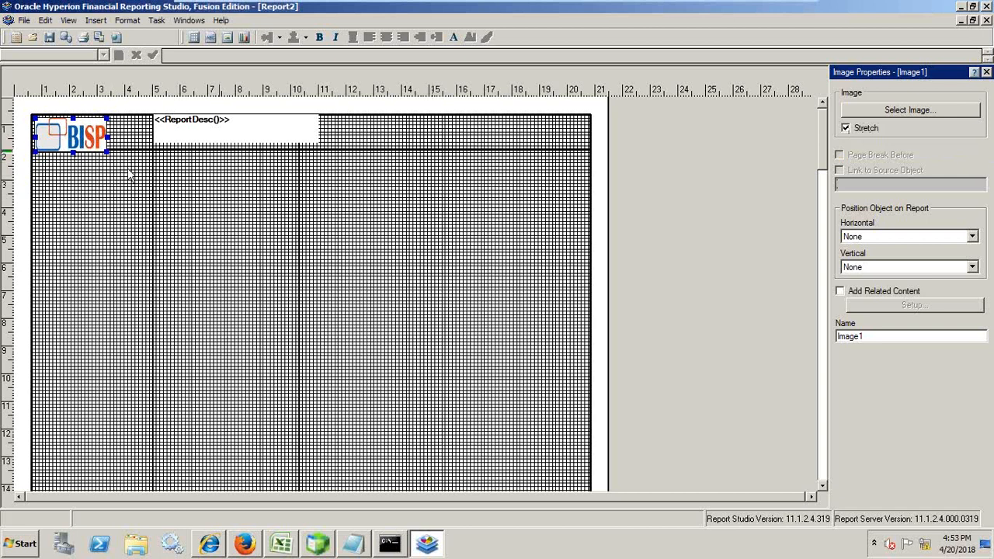
mouse_move(543, 3)
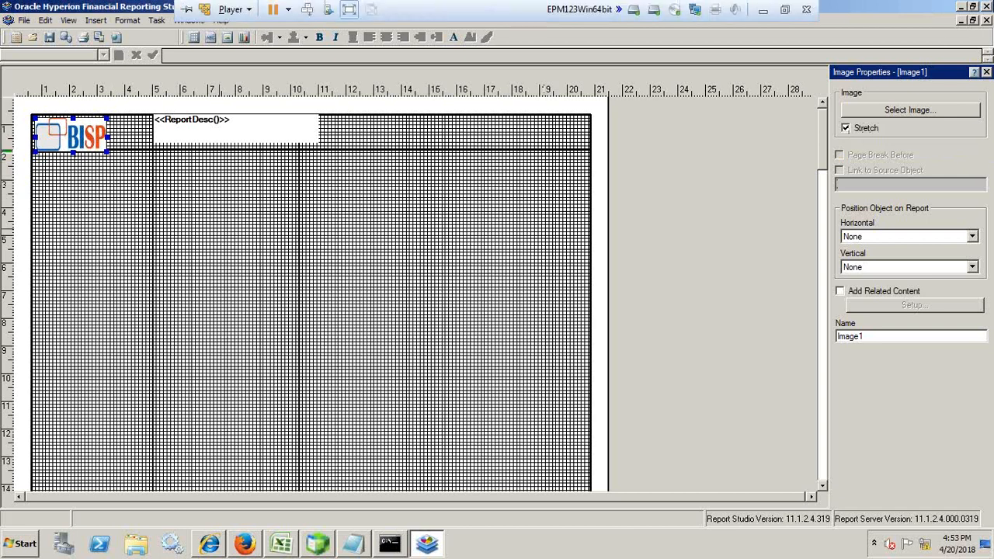
Move the BISP logo slightly upward so it sits against the top edge of the header
click(920, 111)
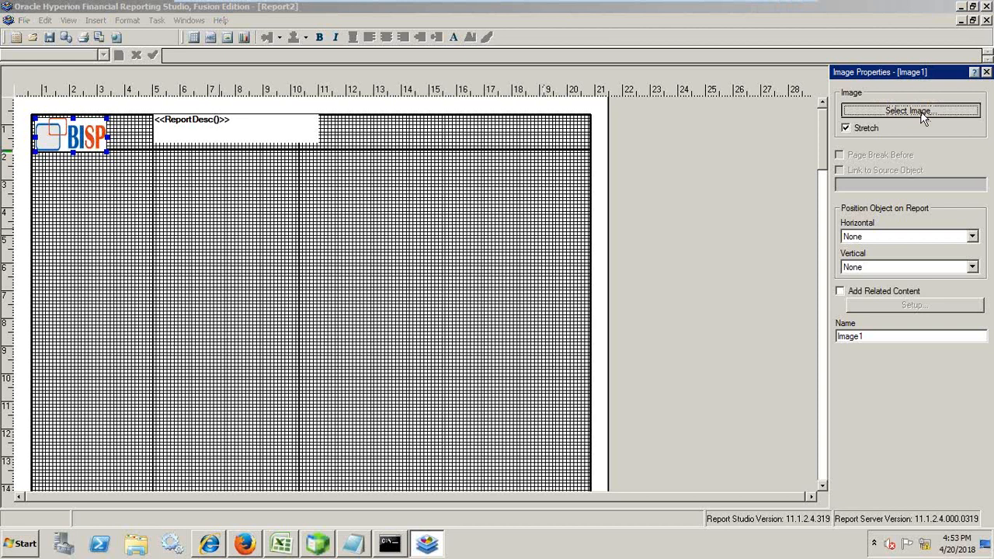
click(958, 394)
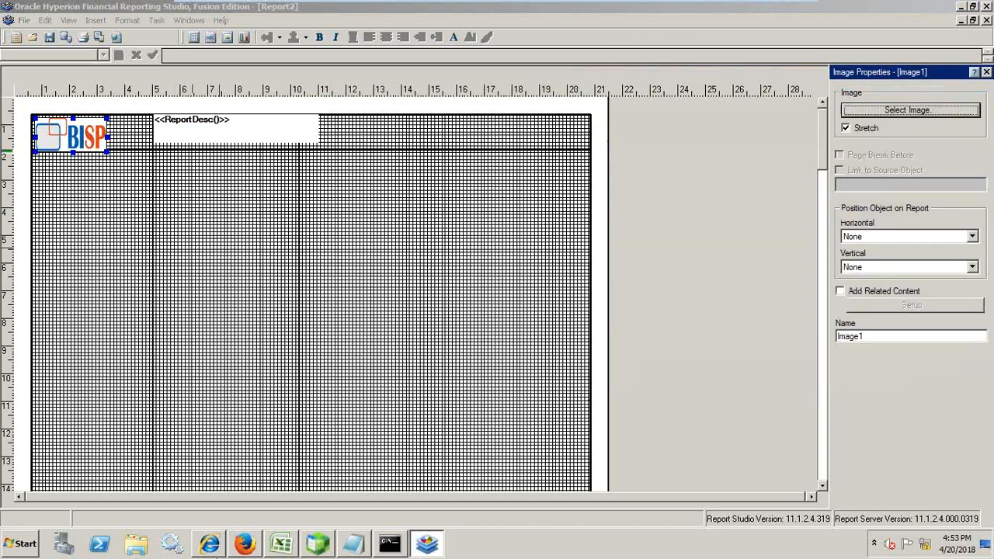
click(62, 129)
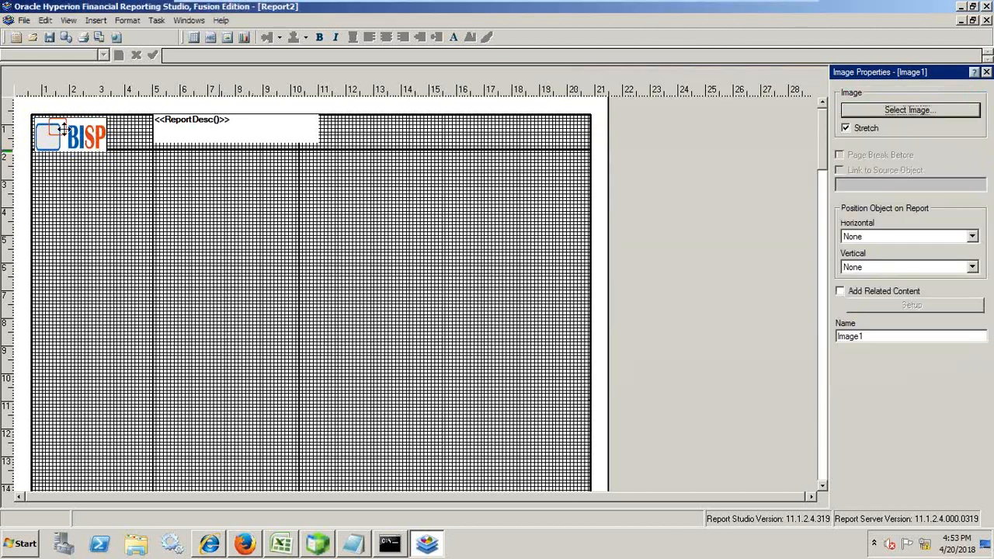
drag(64, 129, 61, 128)
click(168, 205)
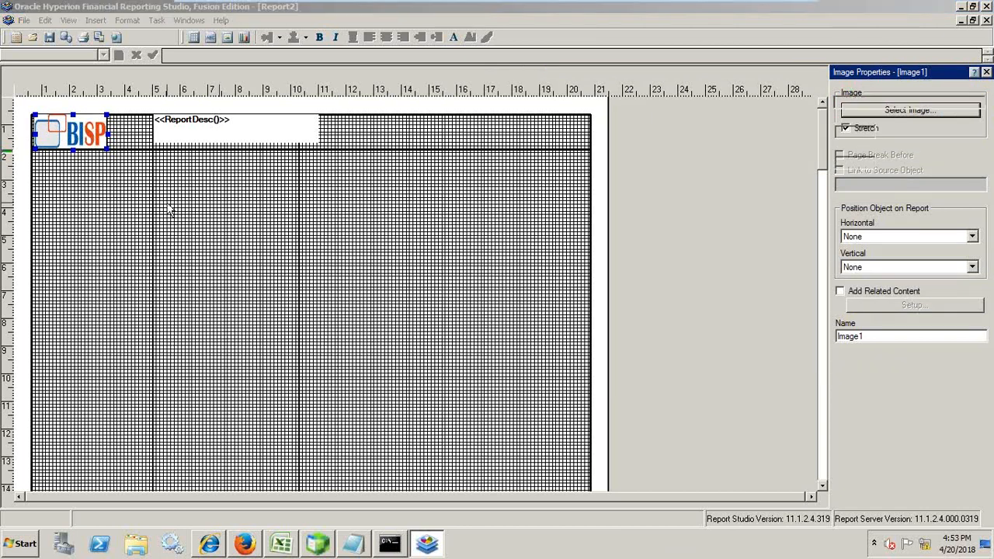
Save the report in the Sample Content folder under the name "balance Sheet"
click(49, 38)
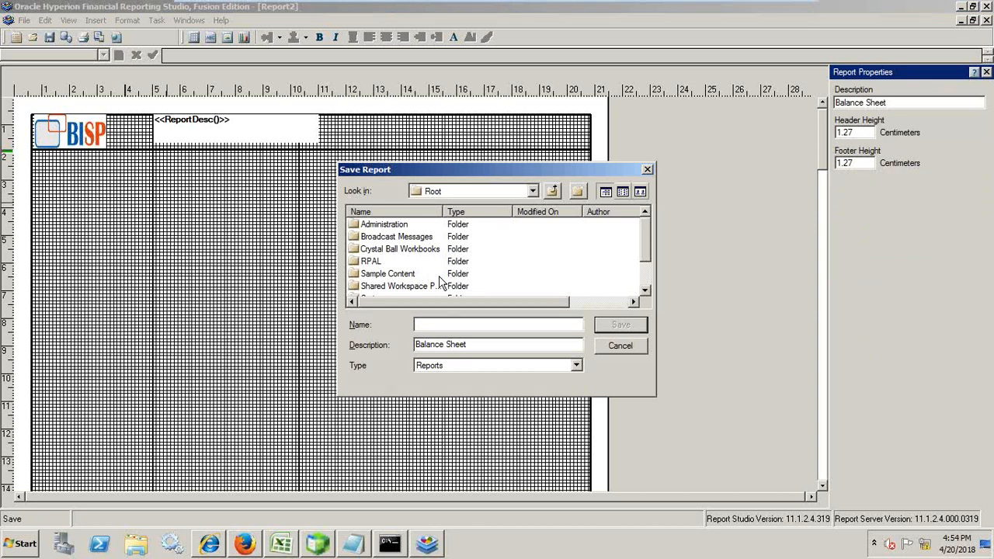
click(404, 277)
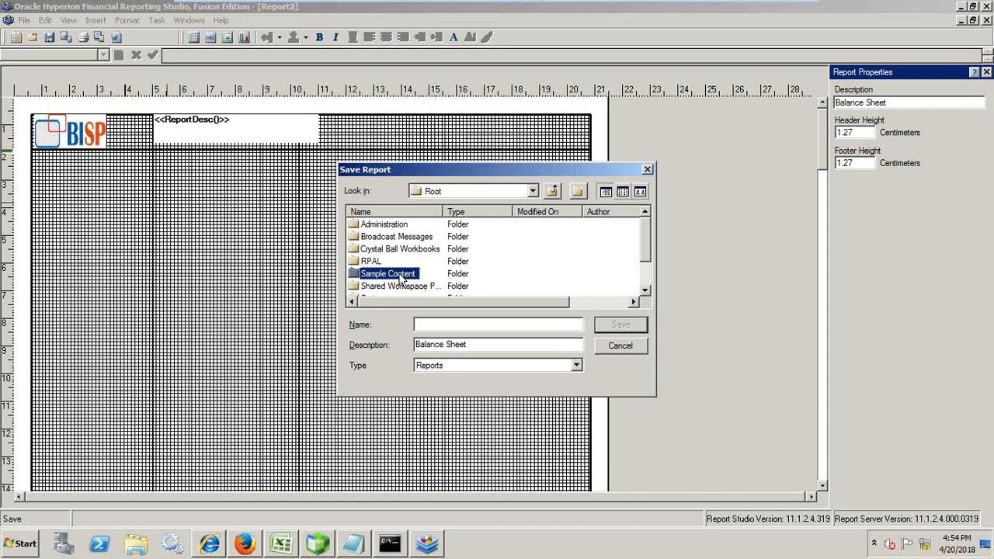
double_click(398, 274)
click(431, 324)
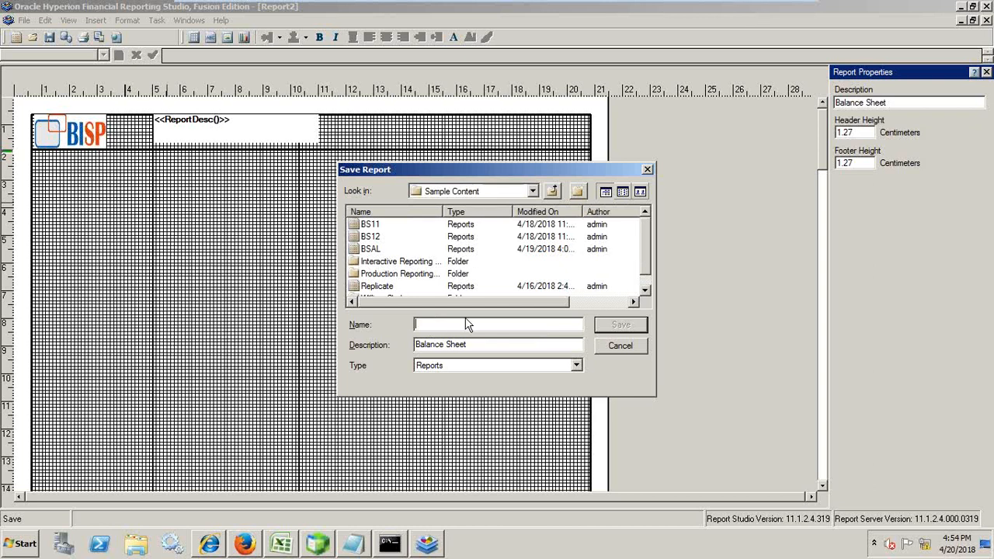
text(balance Sheet)
click(621, 323)
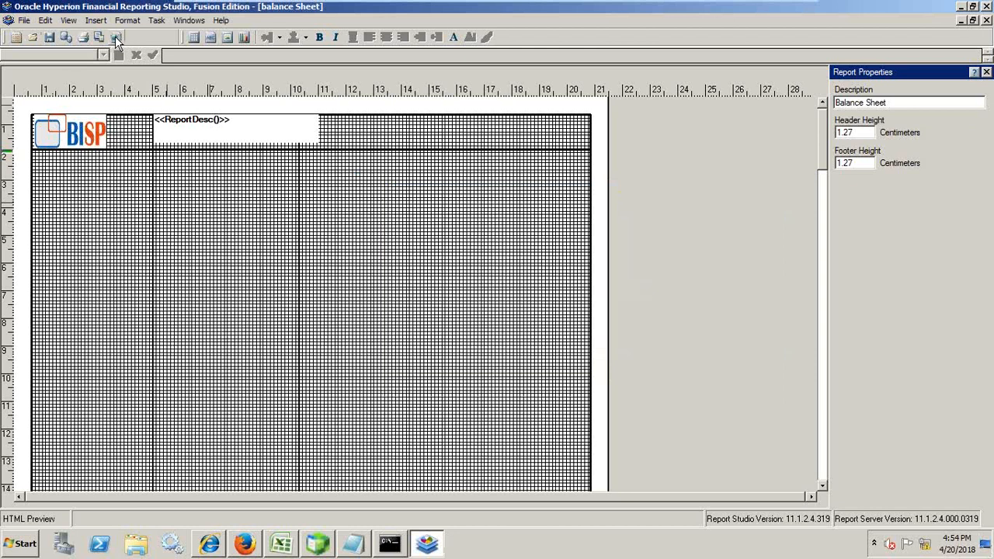
Preview the report as HTML in the browser to check its header, and close the preview
click(246, 544)
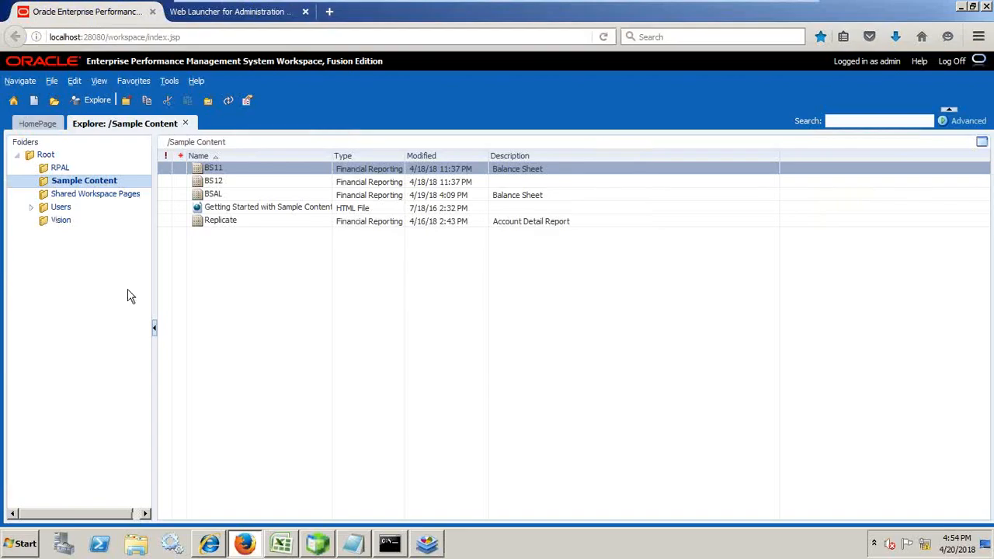
click(426, 544)
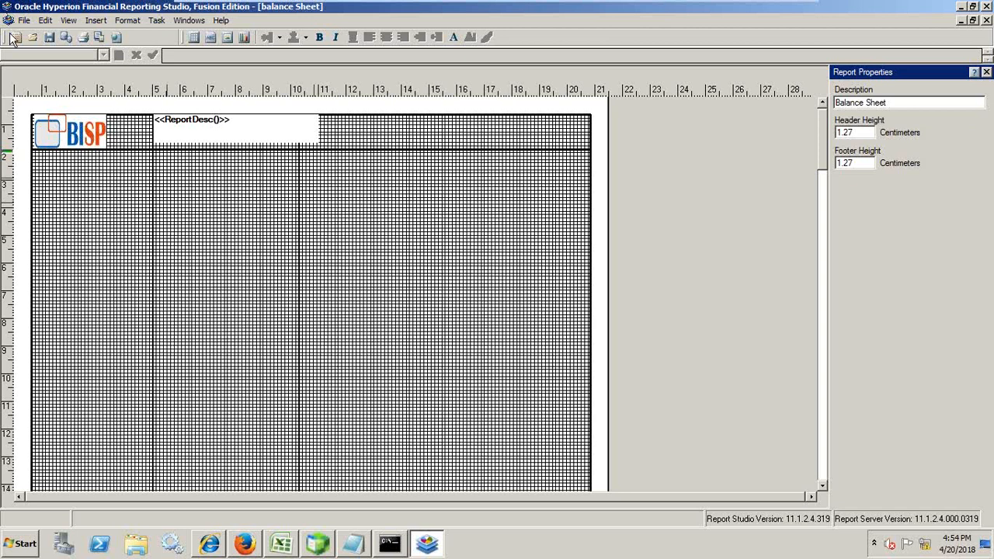
click(117, 36)
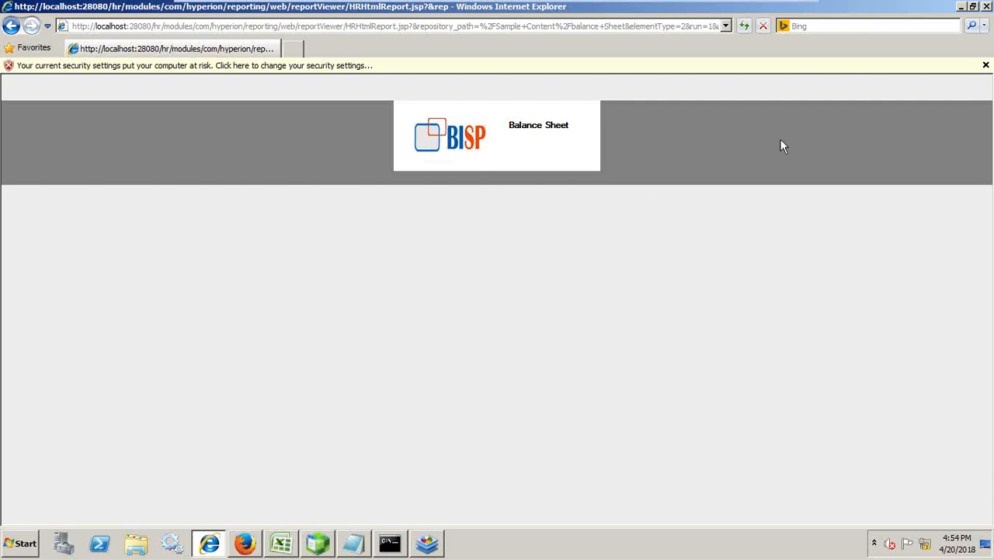
click(986, 6)
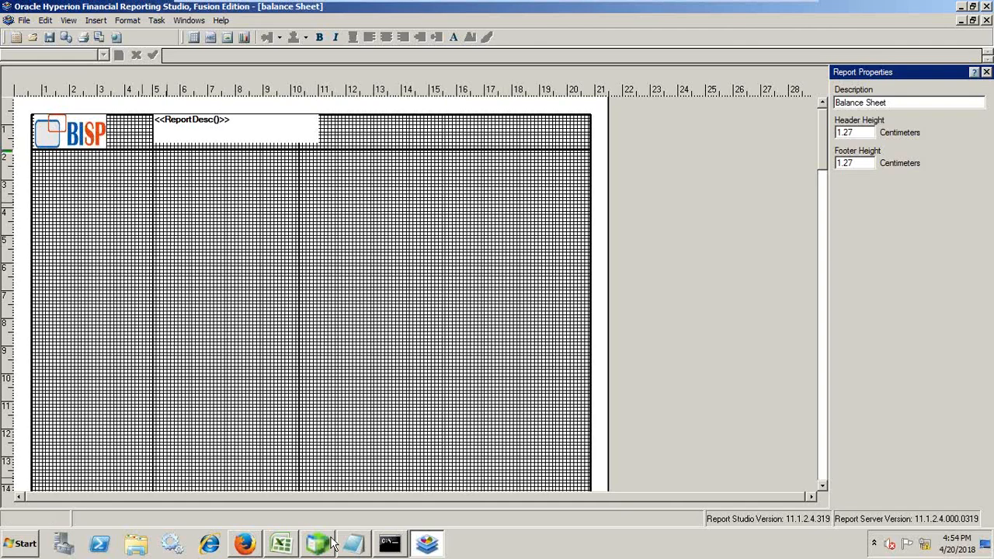
click(96, 21)
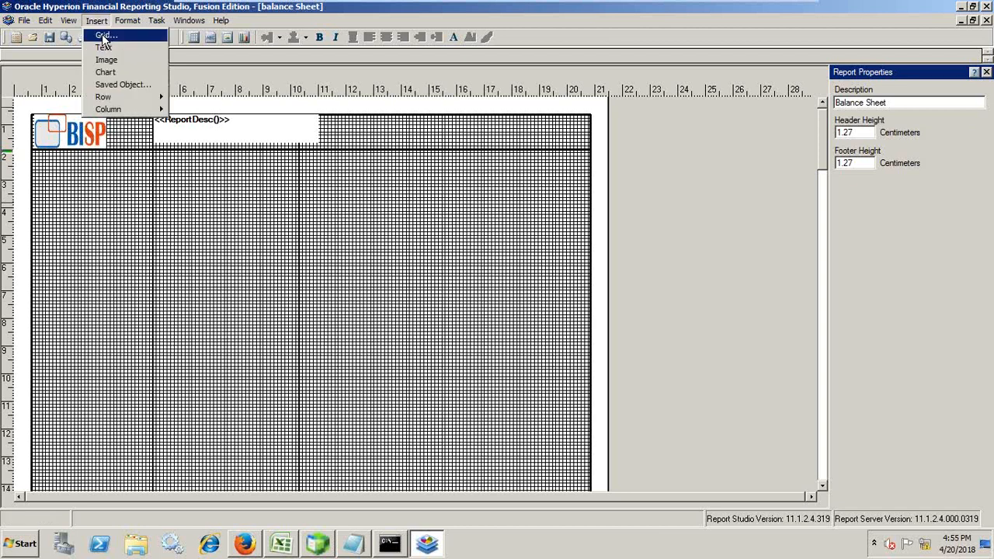
click(103, 36)
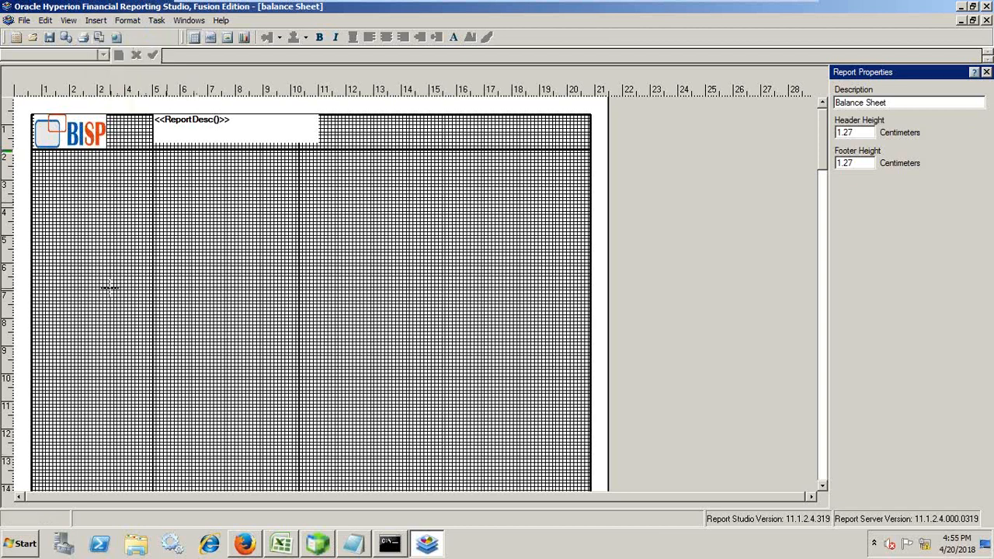
click(33, 218)
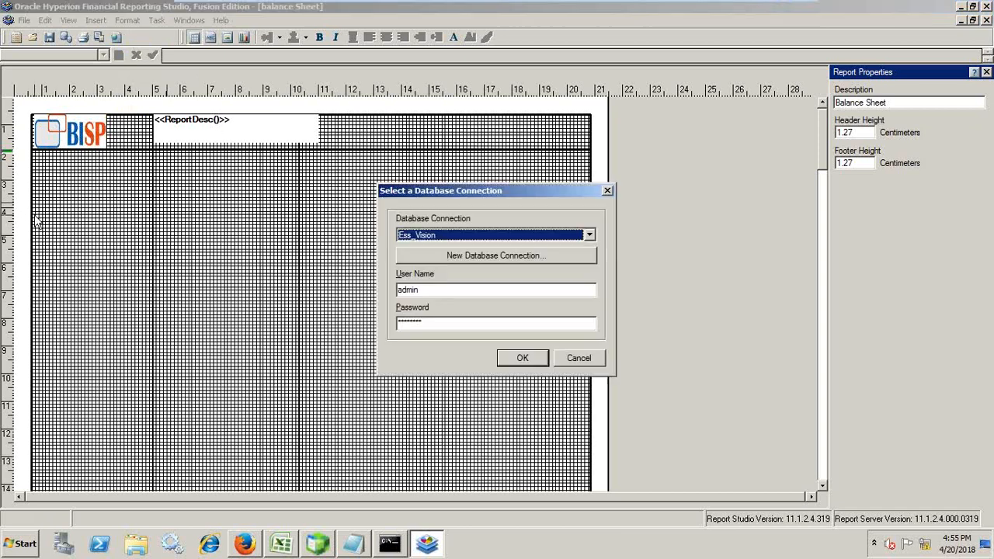
click(575, 358)
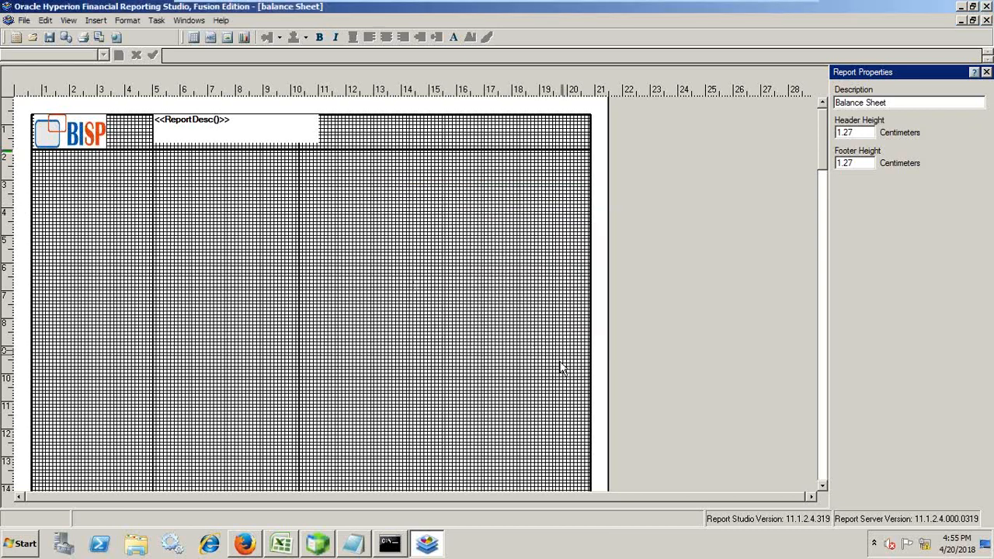
Insert a grid about 18 cm wide and 7 cm high below the header, using the Ess_Vision database connection
click(96, 20)
click(105, 33)
drag(34, 239, 531, 436)
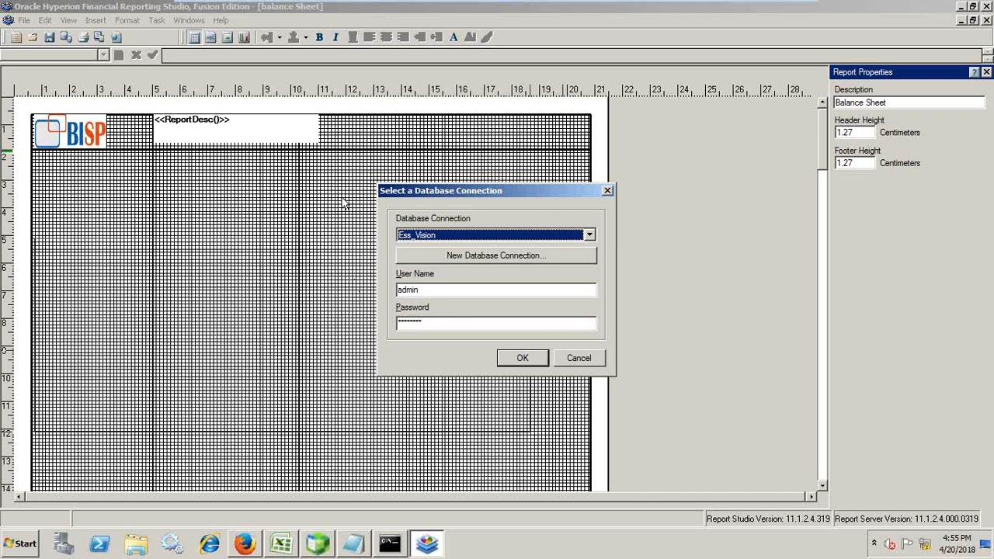
click(523, 359)
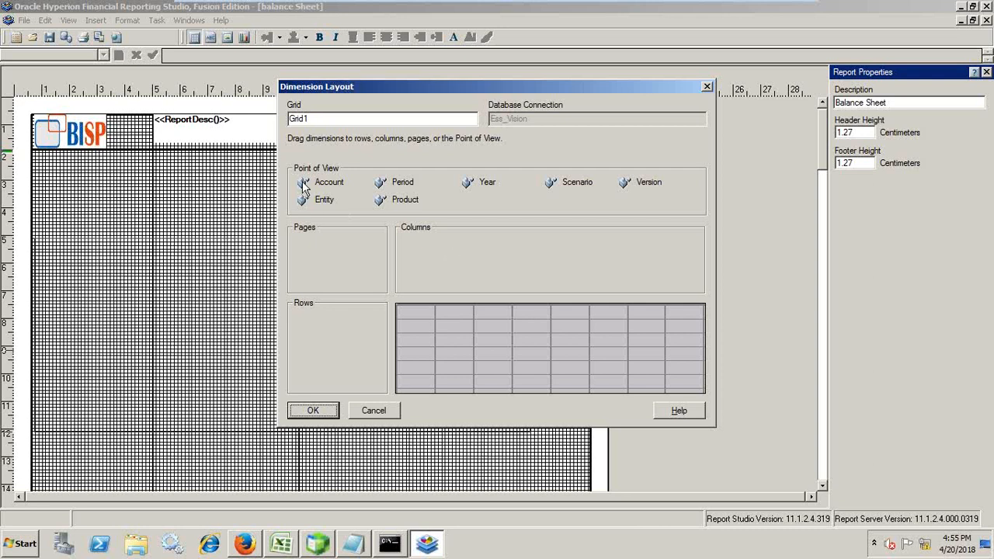
Lay out the grid with the Account dimension in rows and the Year dimension in columns
drag(304, 187, 314, 332)
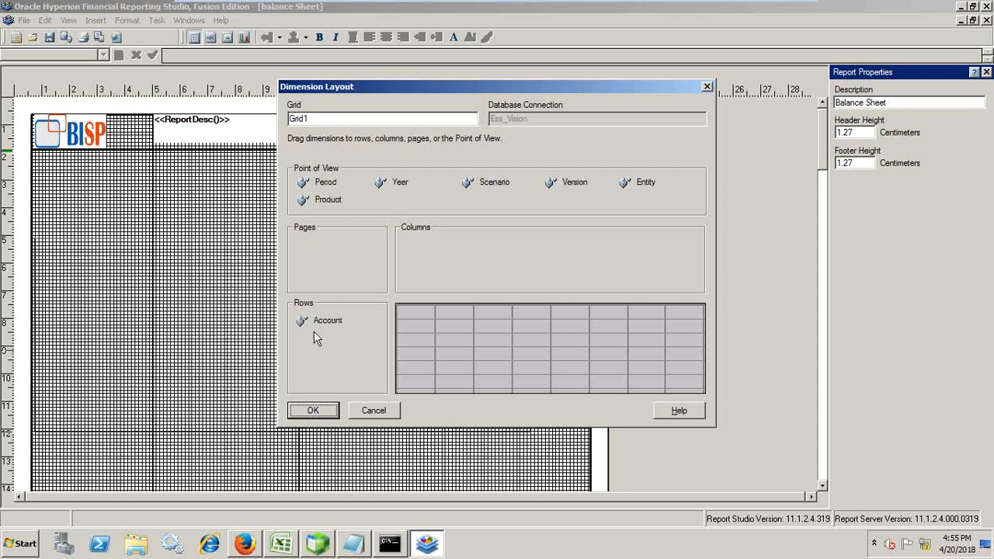
drag(383, 186, 433, 253)
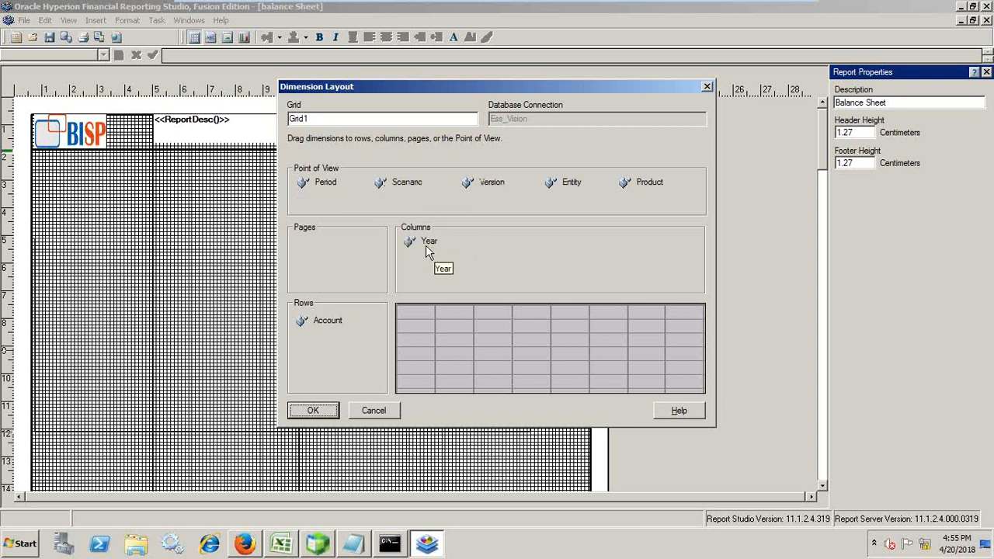
click(311, 411)
click(314, 412)
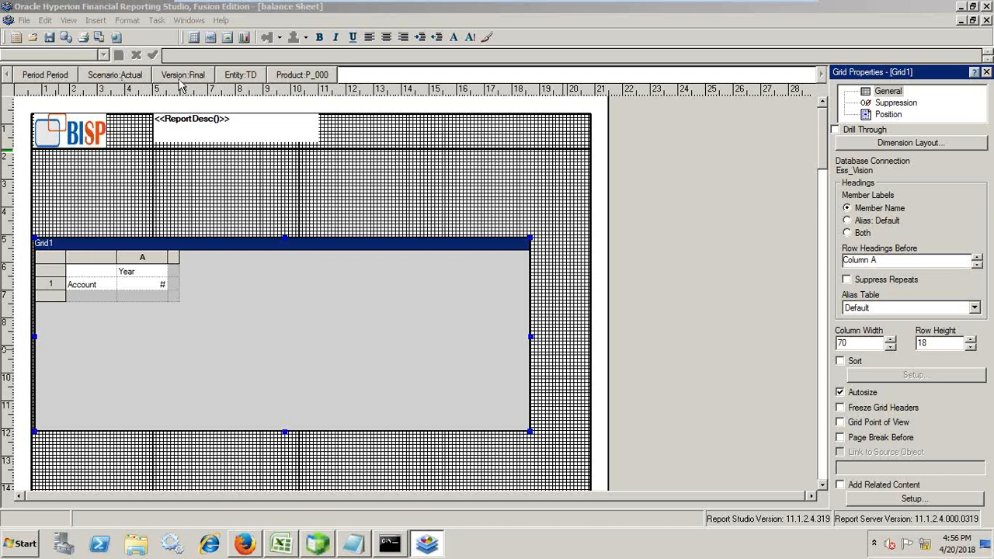
Set the Scenario dimension in the grid's point of view to Actual
click(114, 78)
click(261, 177)
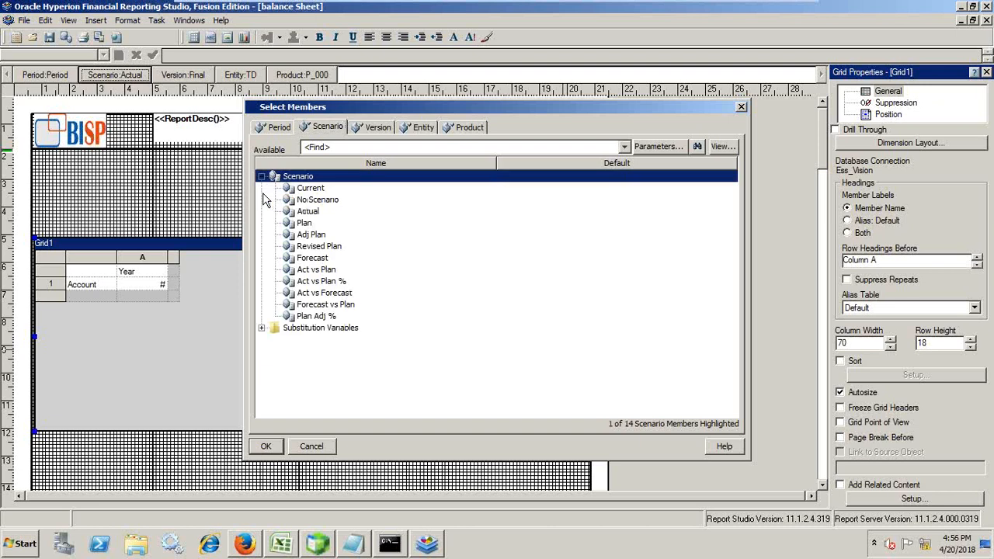
click(314, 213)
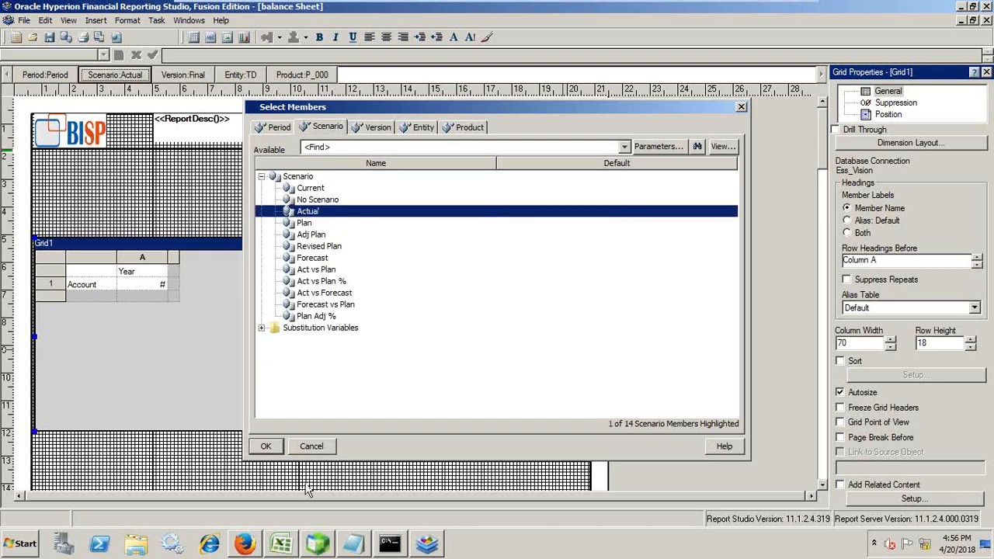
click(265, 446)
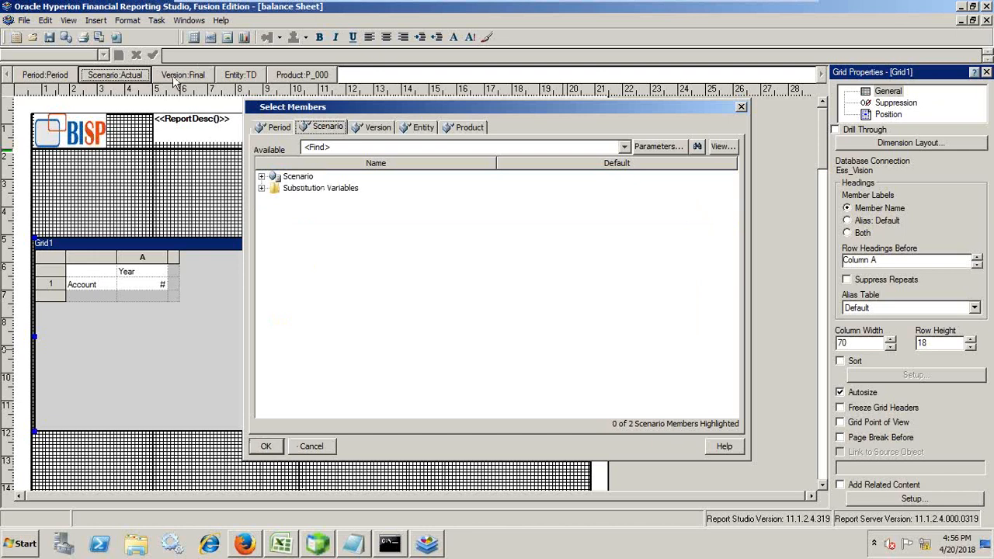
click(263, 178)
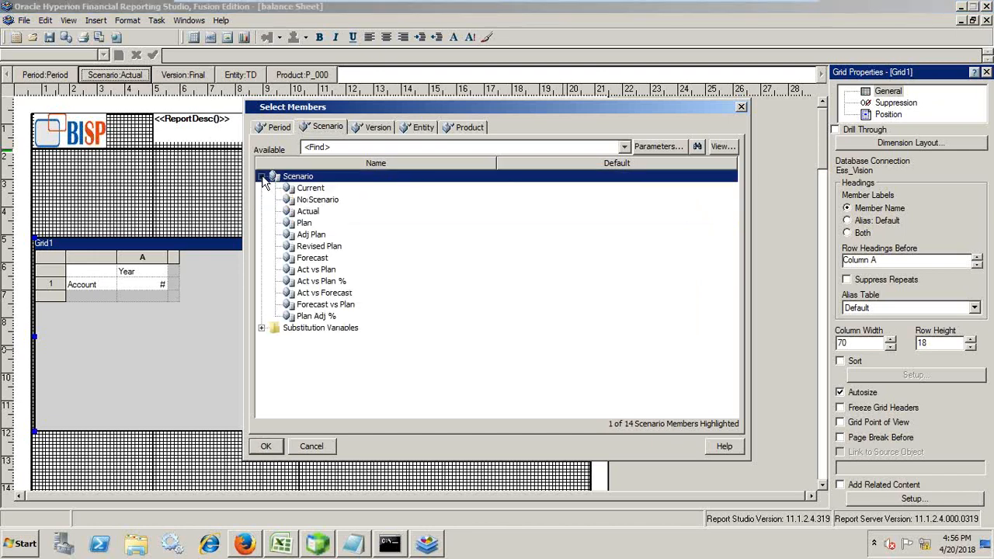
click(311, 215)
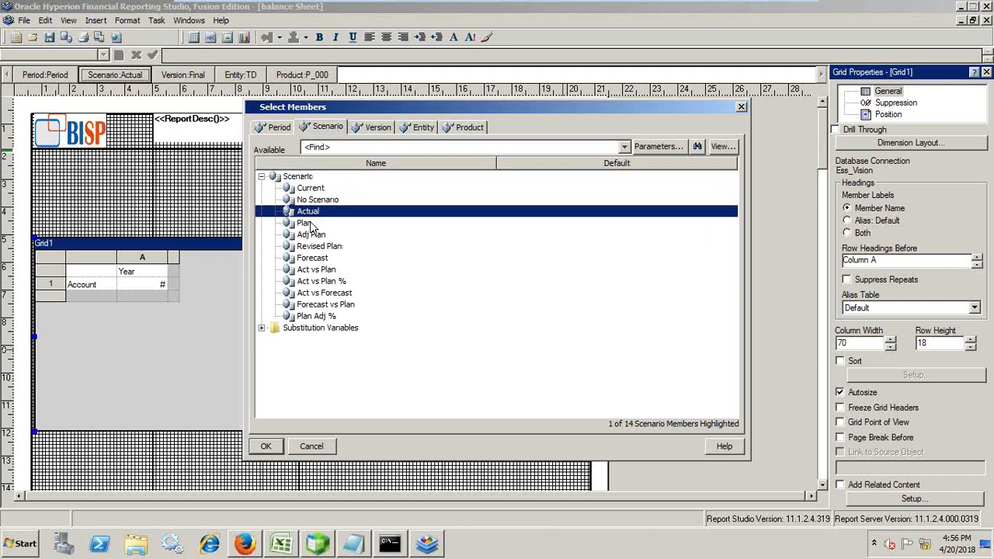
click(266, 447)
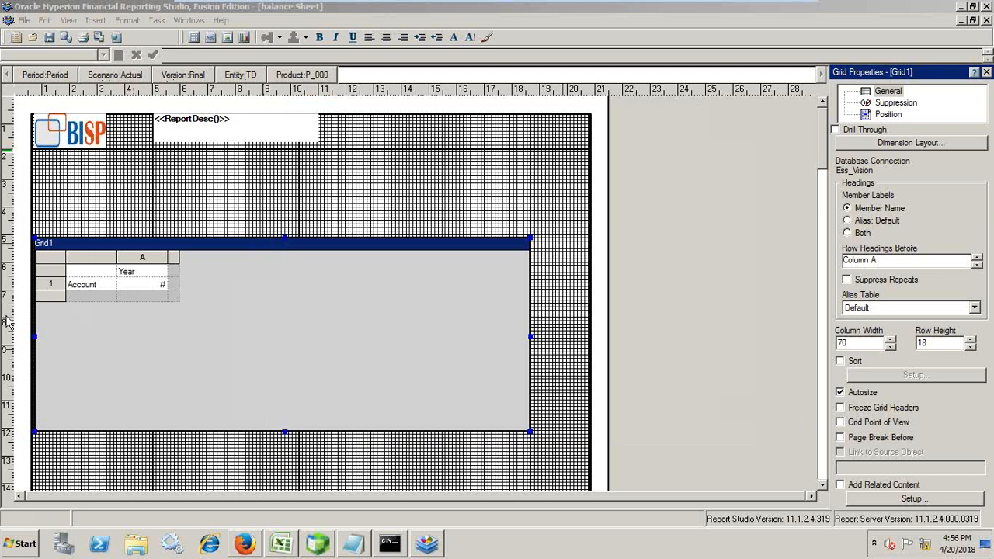
Open the member selection for the grid's Account row and expand the account hierarchy through AllA and BS to 1001: Total Assets
click(116, 257)
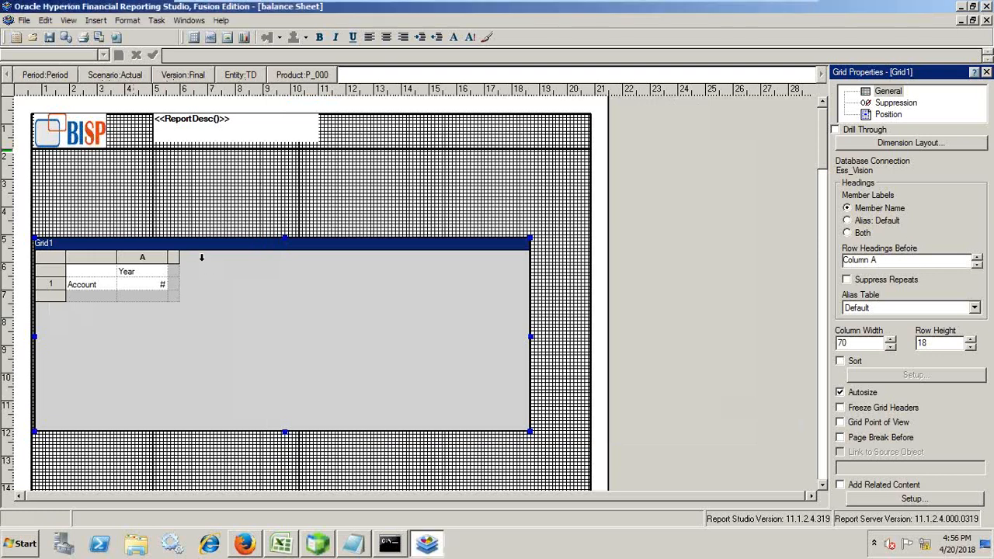
double_click(80, 286)
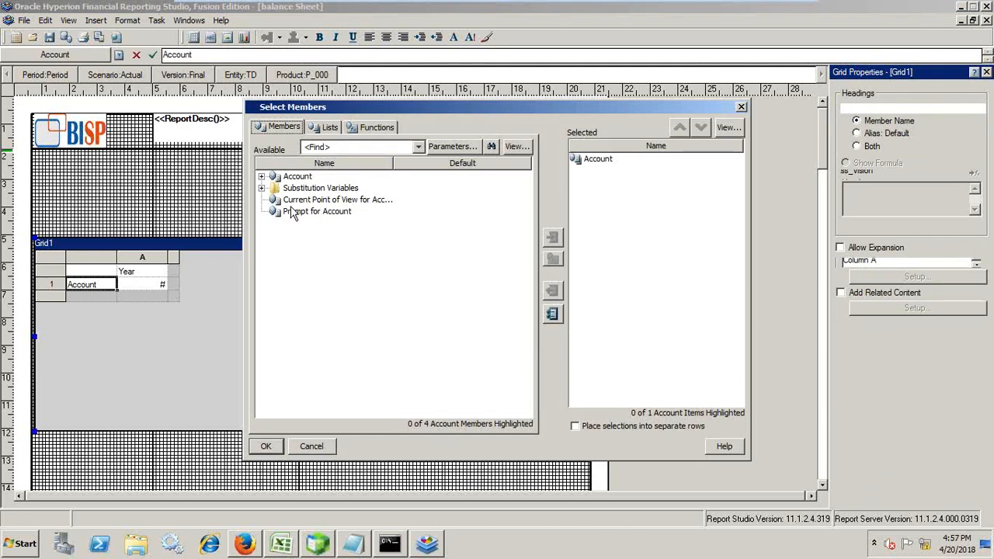
click(263, 177)
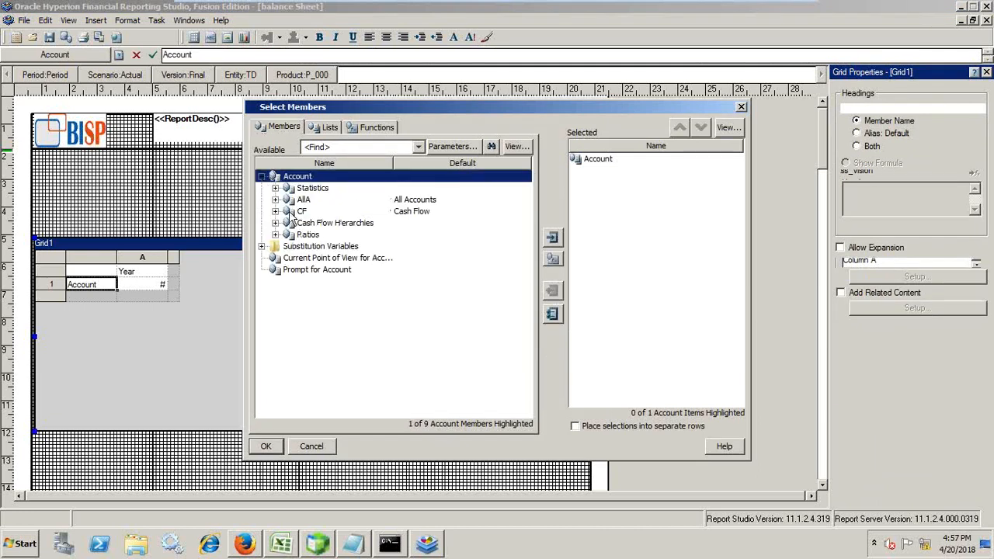
click(276, 199)
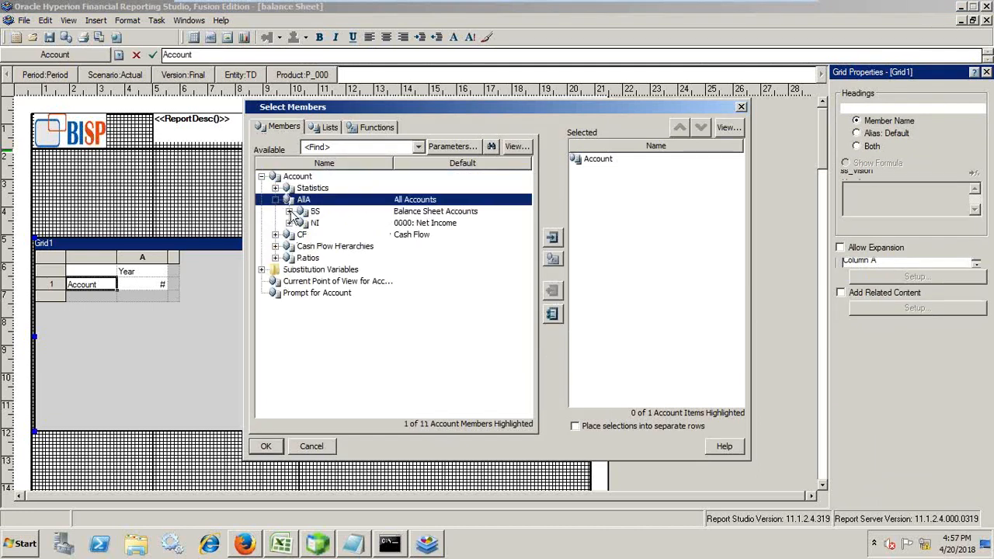
click(290, 211)
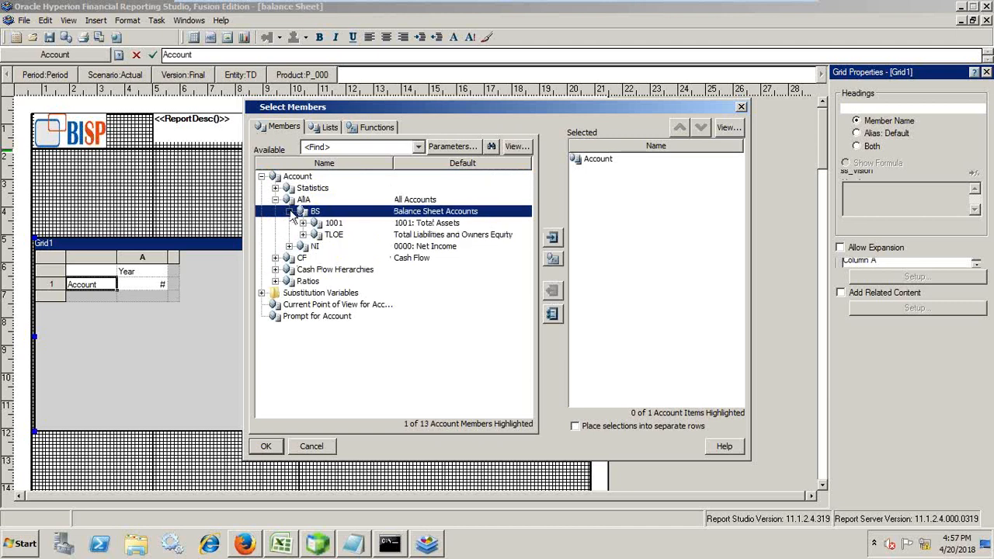
click(339, 225)
click(342, 232)
double_click(339, 223)
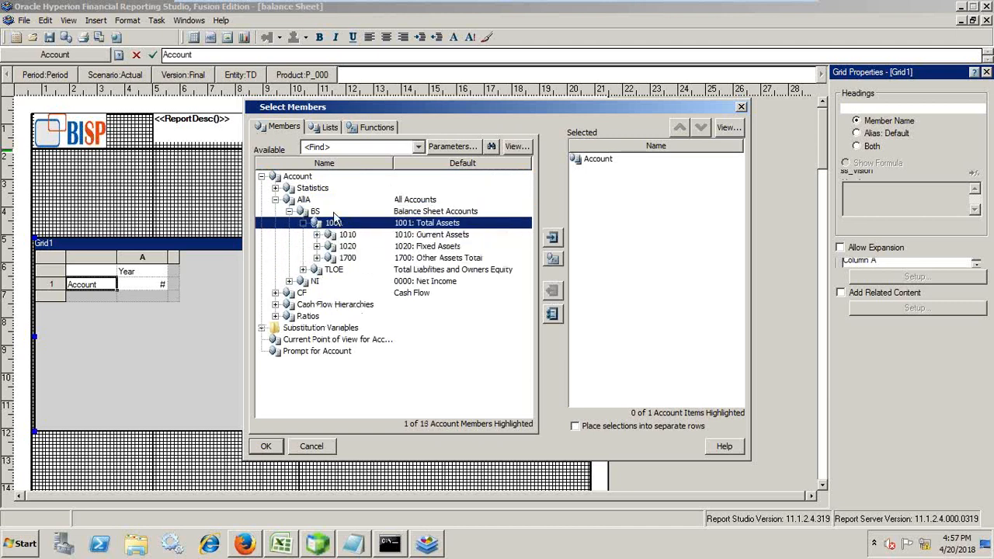
click(332, 212)
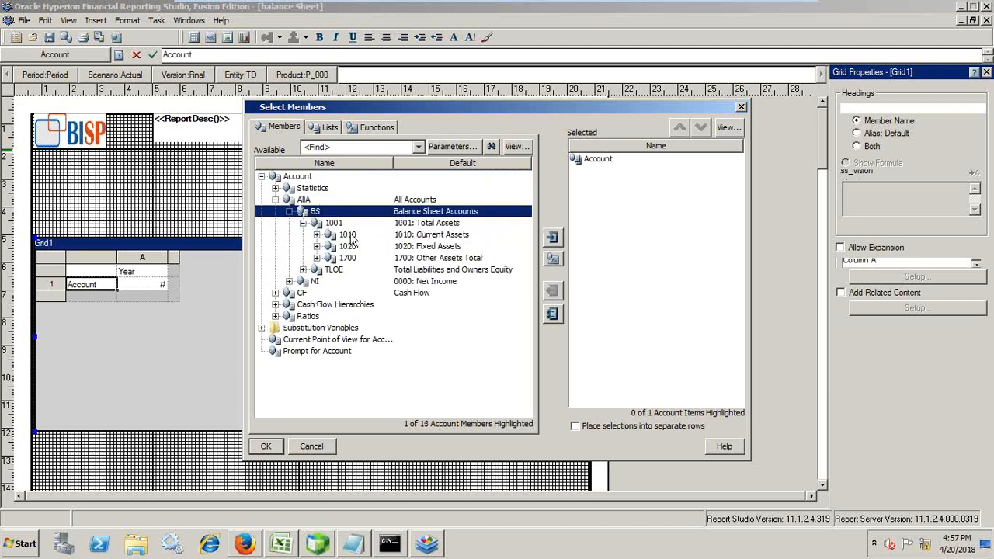
Add the Descendants function to the Account row's selection, with BS (Balance Sheet Accounts) as its member
click(372, 128)
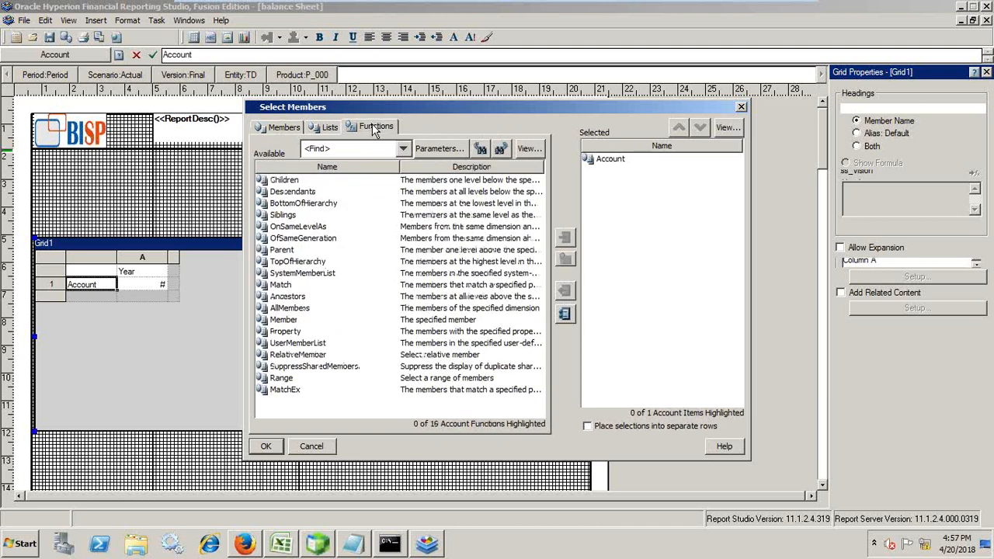
click(289, 192)
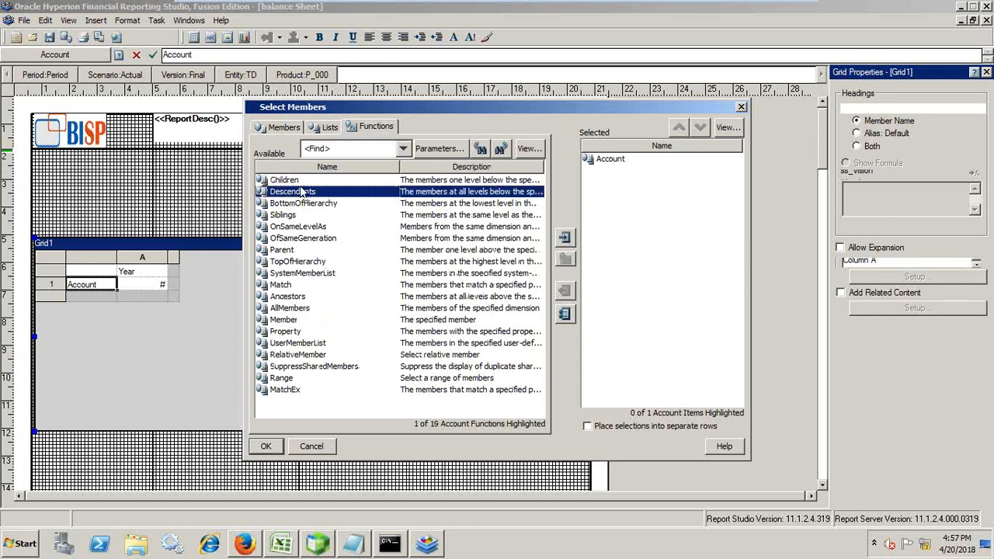
click(565, 238)
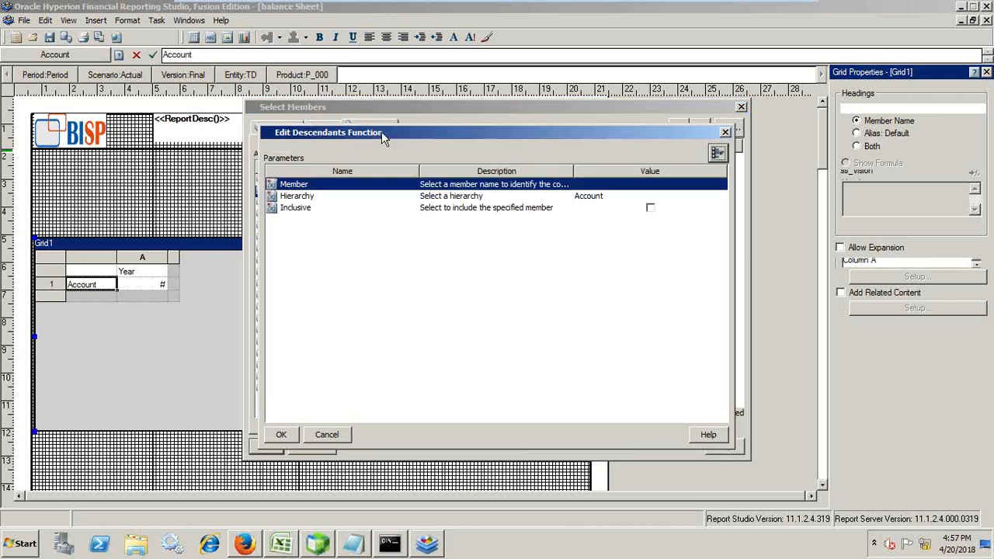
click(707, 187)
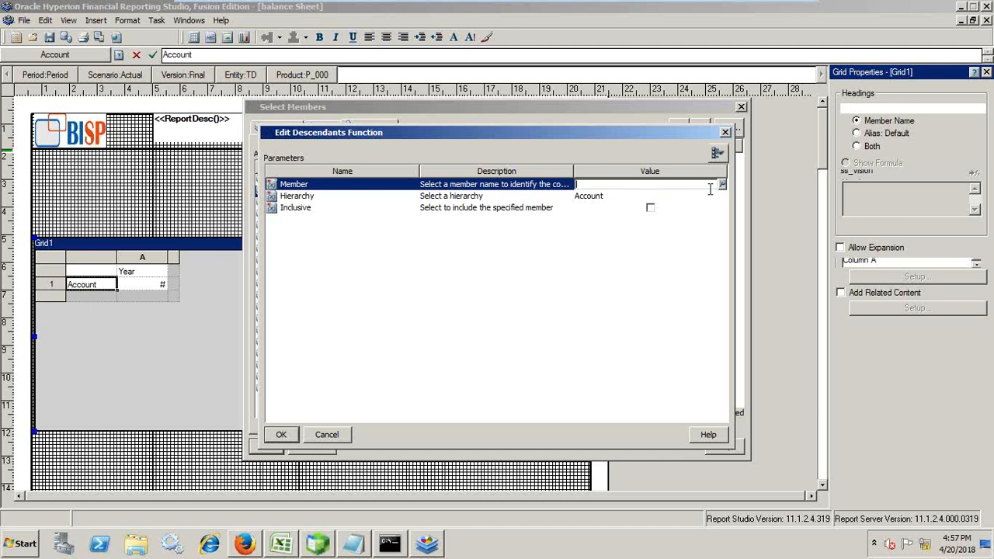
click(721, 184)
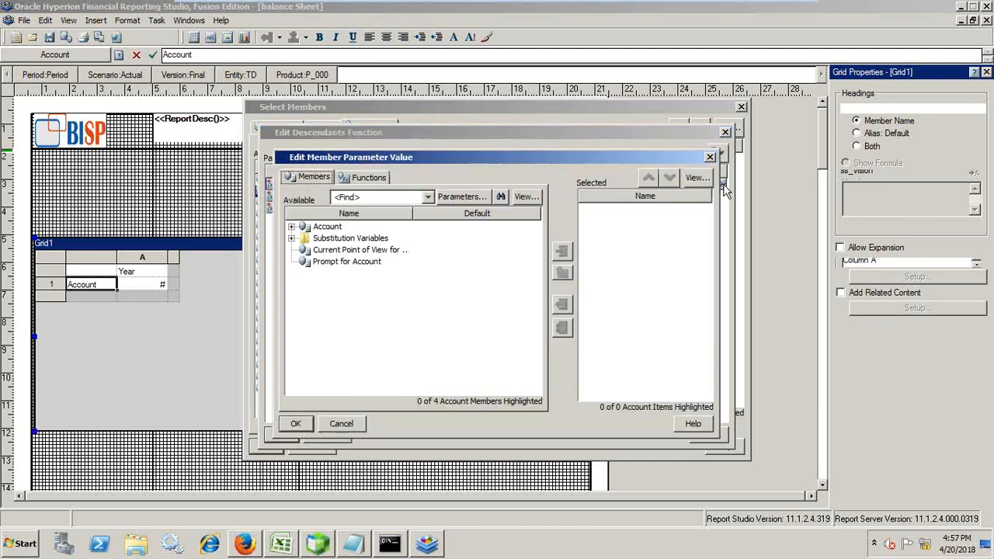
click(291, 226)
double_click(315, 249)
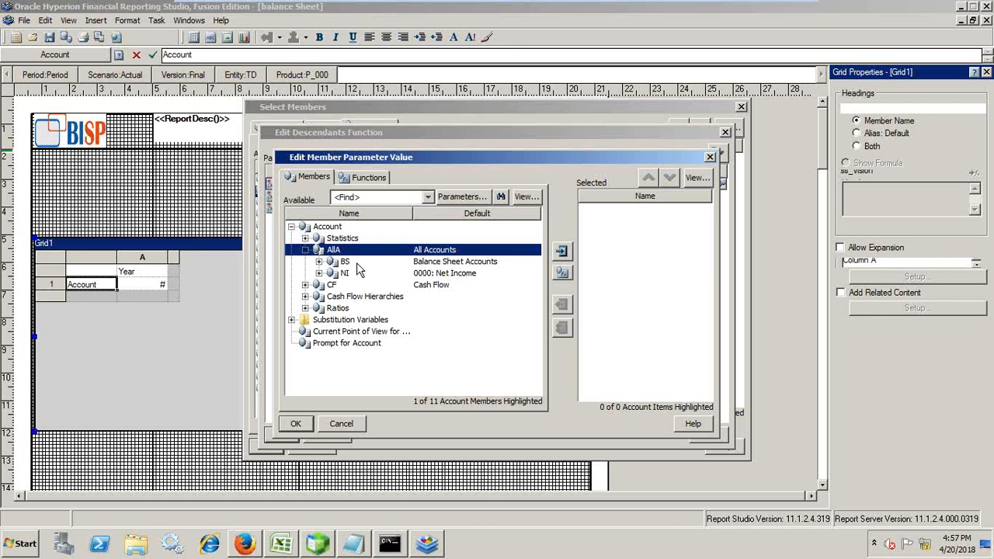
click(359, 265)
click(562, 250)
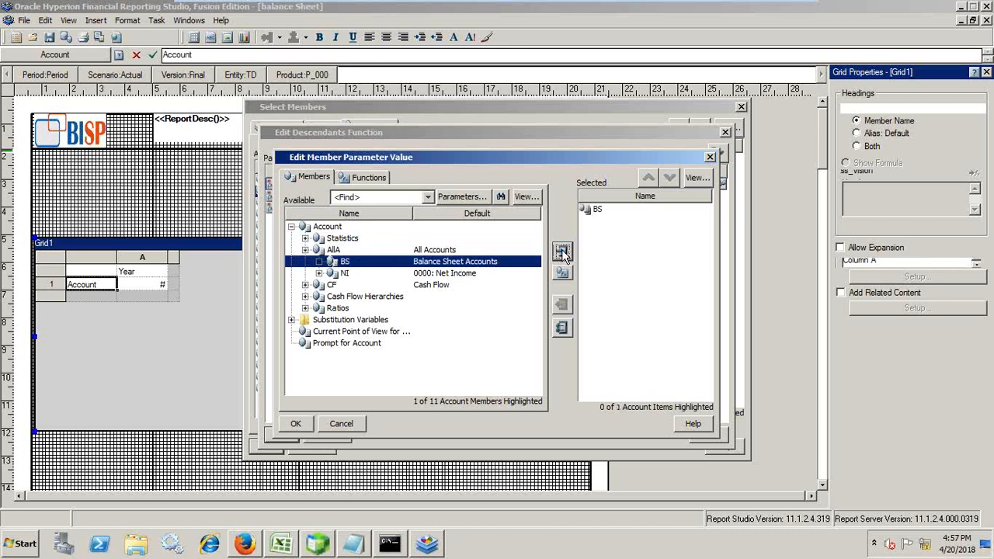
click(294, 424)
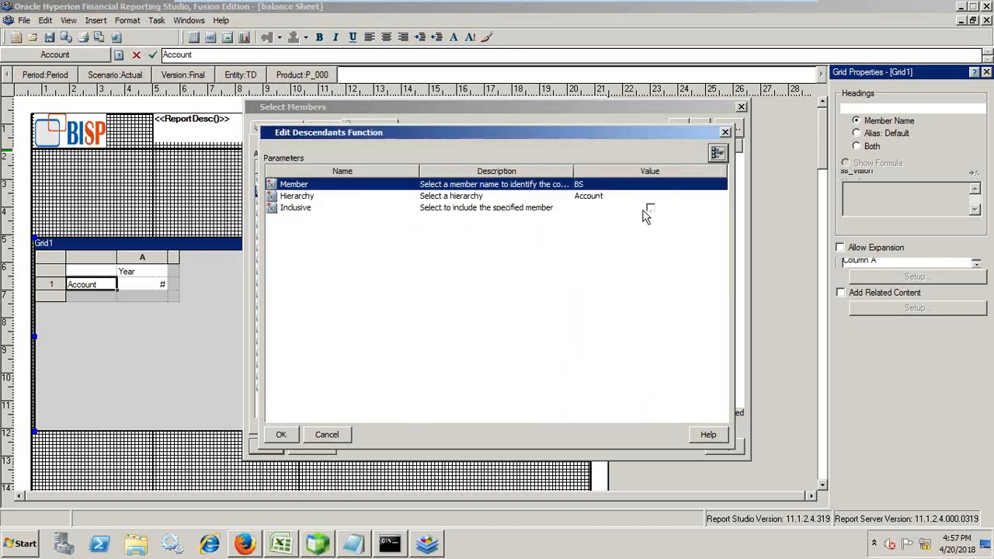
Make the Descendants of BS function inclusive and remove the plain Account member from the row's selection
click(651, 209)
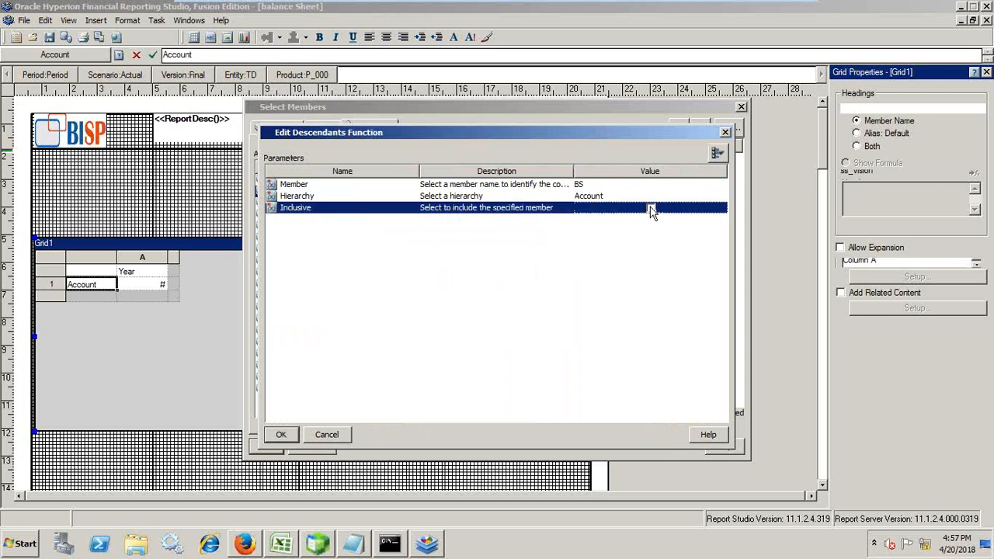
click(651, 211)
click(284, 436)
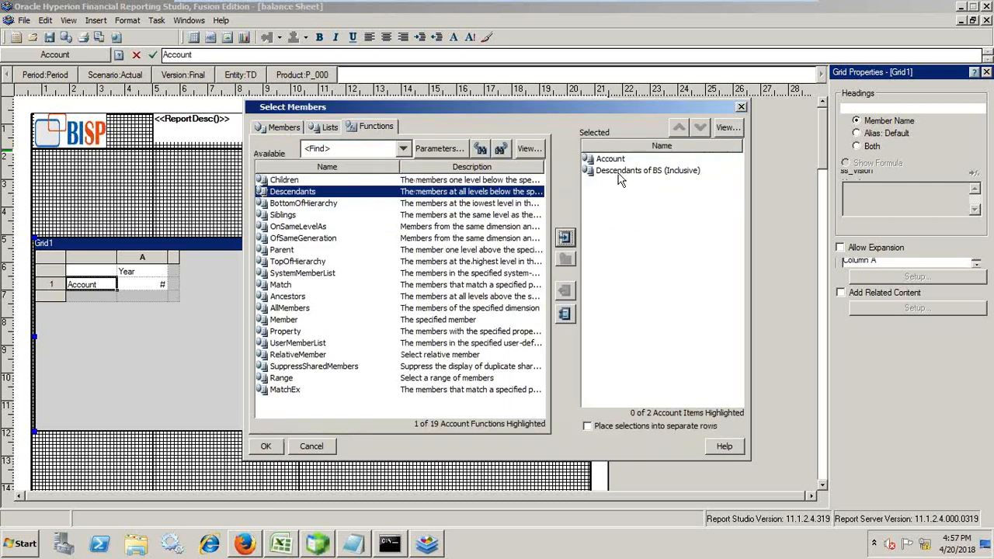
click(614, 160)
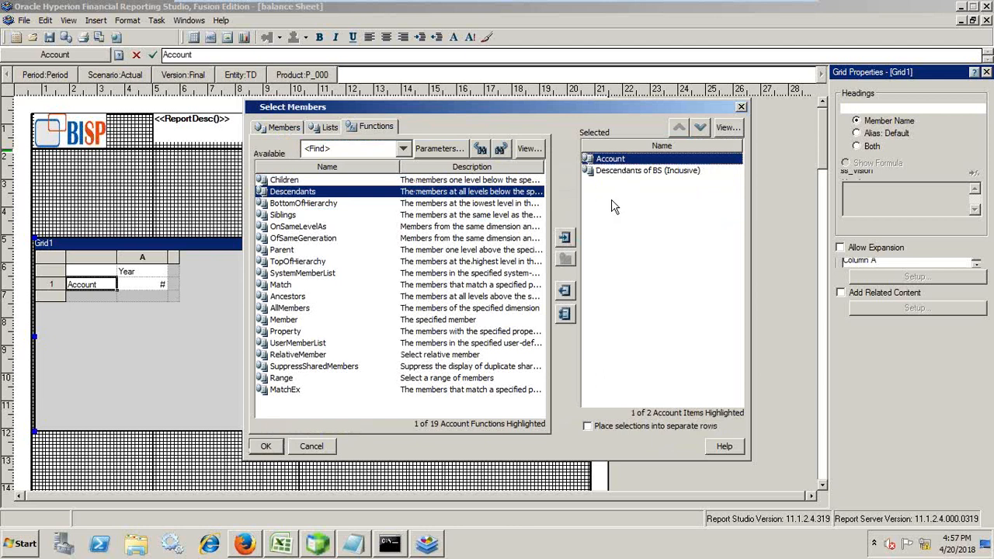
click(565, 291)
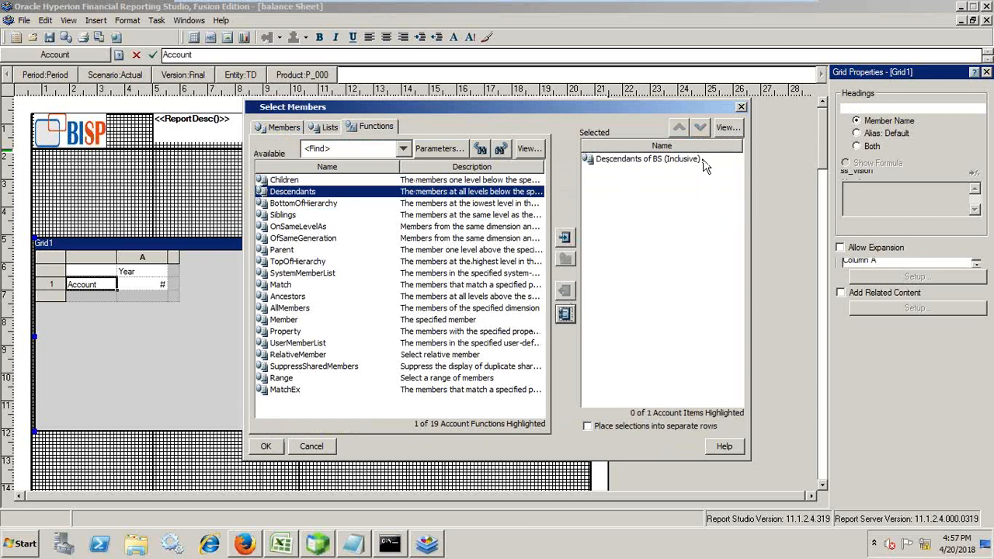
click(267, 447)
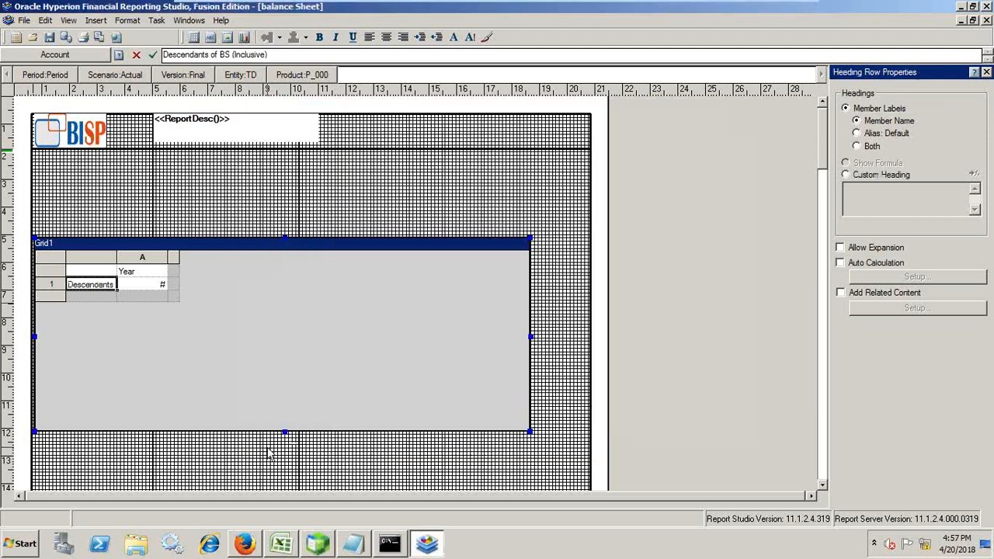
Set the member labels of the whole grid to Alias: Default
click(46, 258)
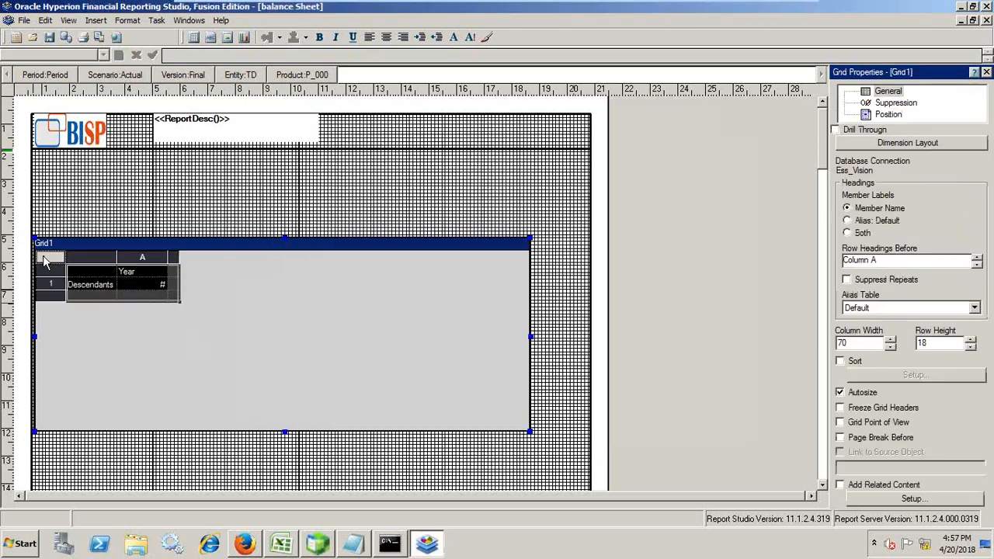
click(847, 221)
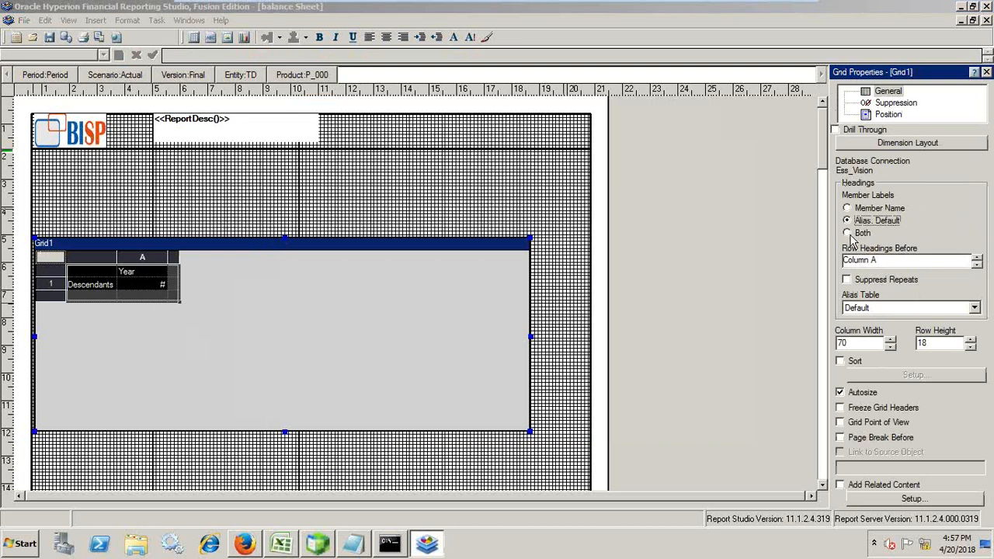
click(847, 233)
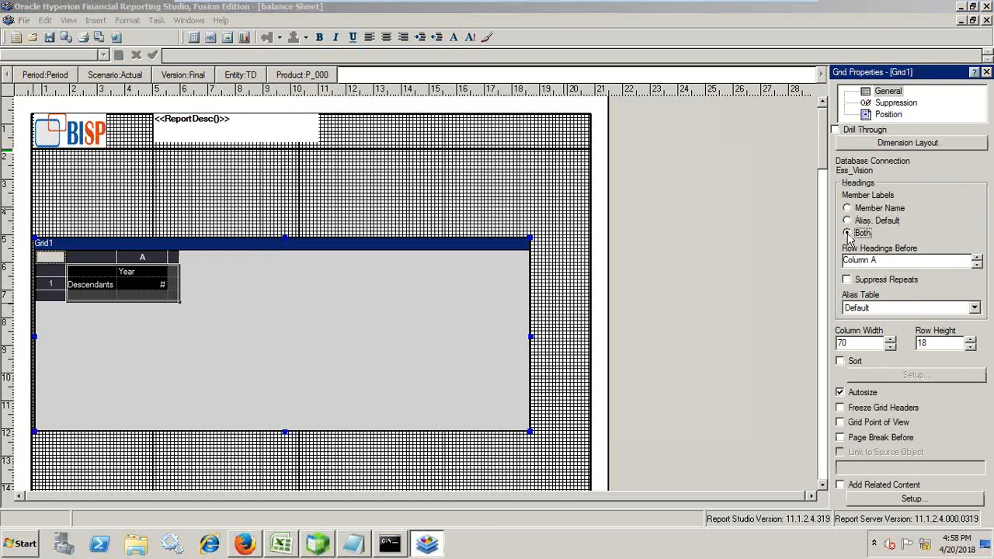
click(848, 221)
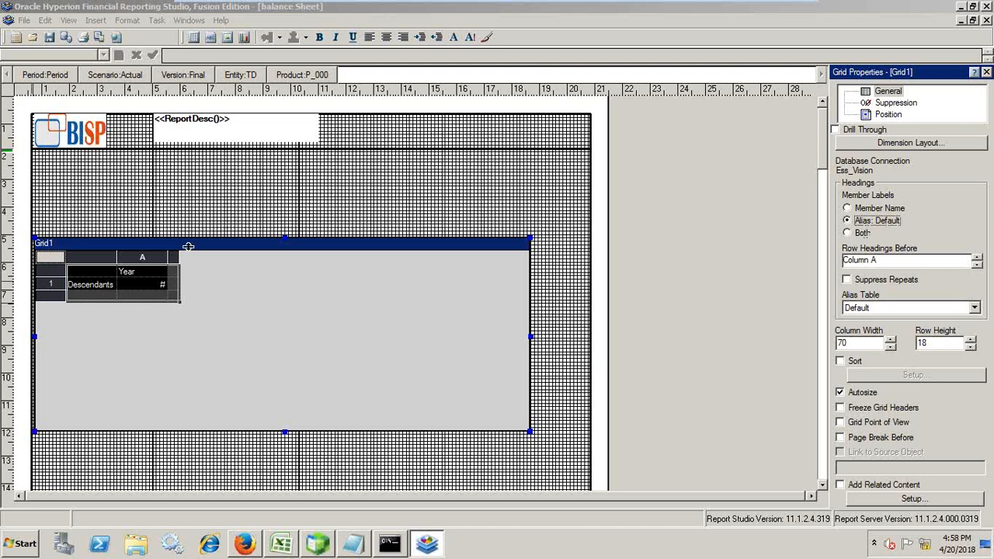
click(52, 269)
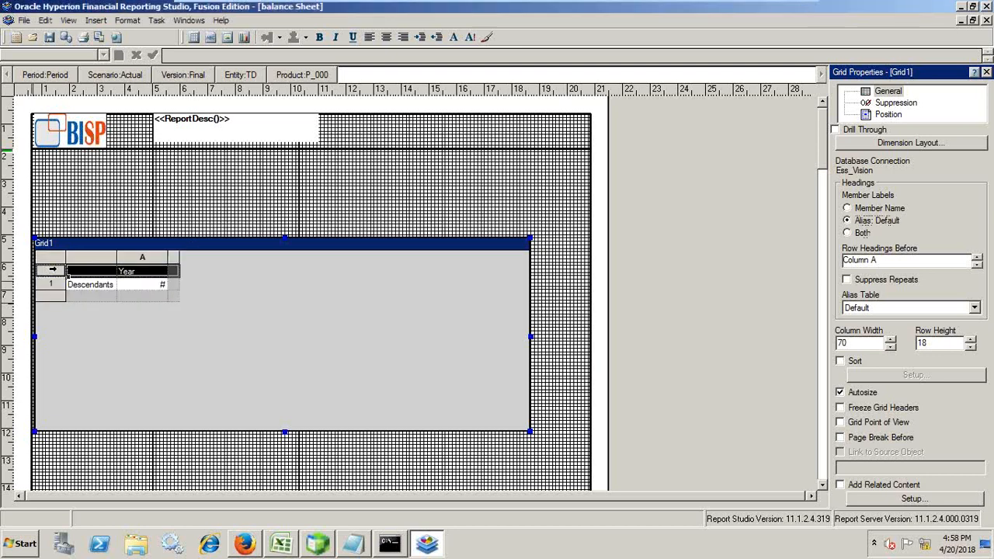
click(52, 269)
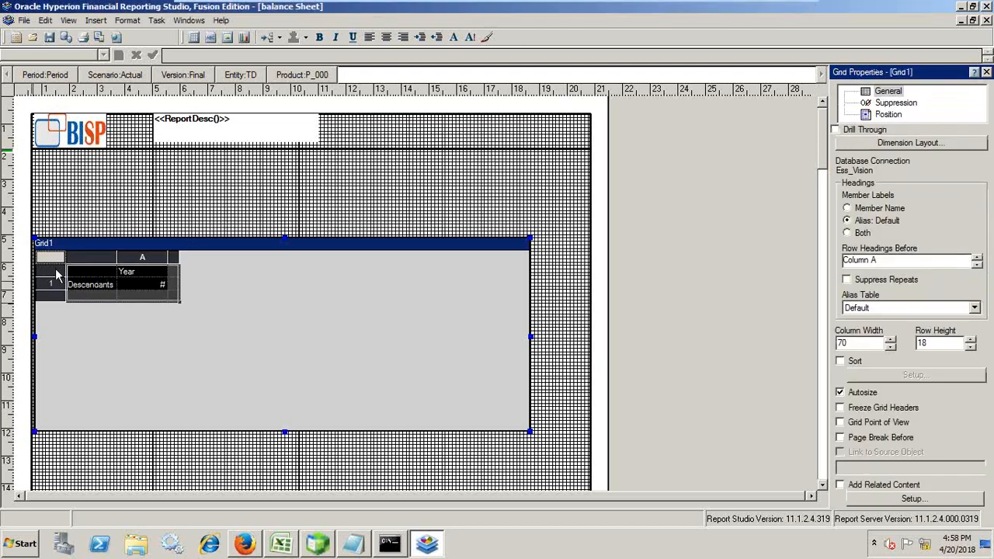
click(54, 285)
click(132, 286)
Add the members FY17 and FY16 to the selection of the grid's Year column
click(133, 273)
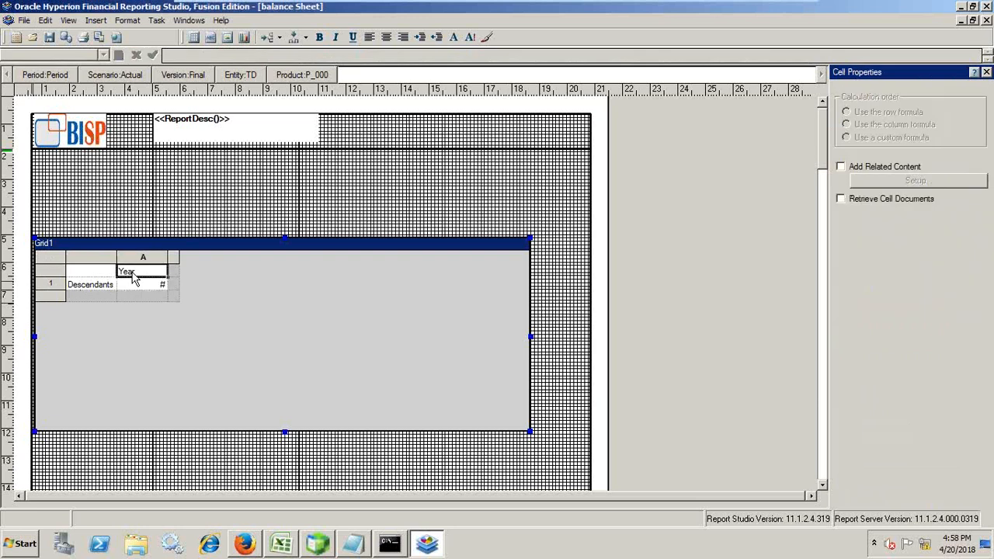
double_click(133, 277)
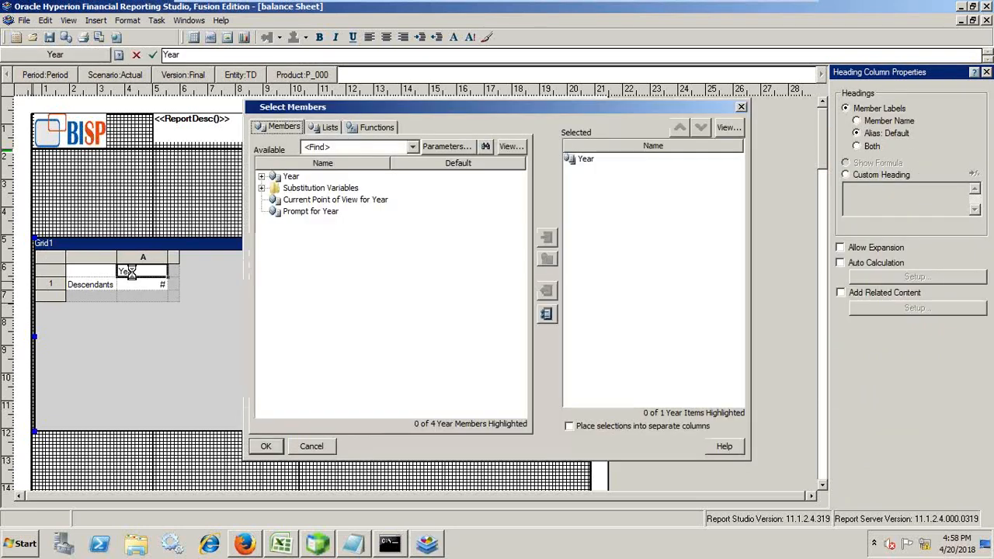
click(262, 177)
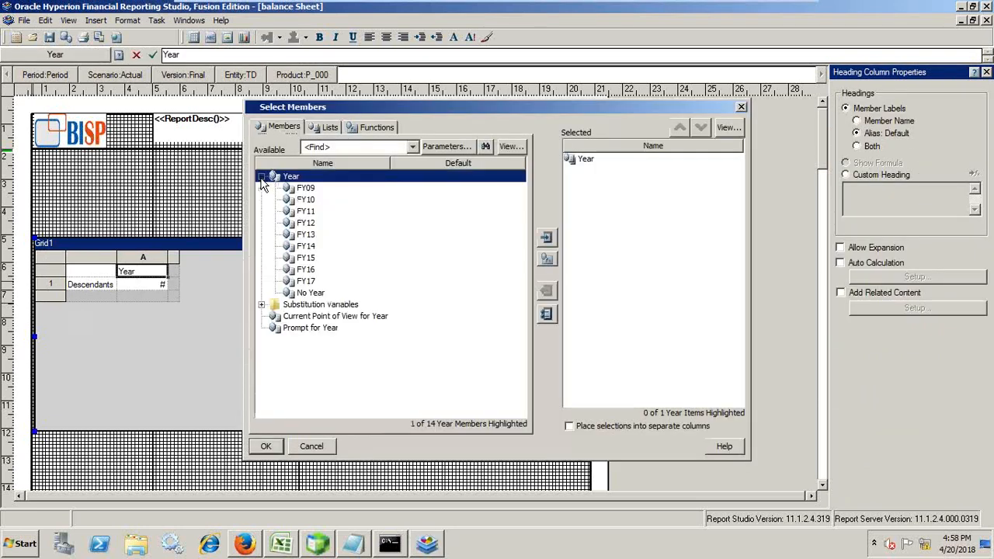
click(307, 281)
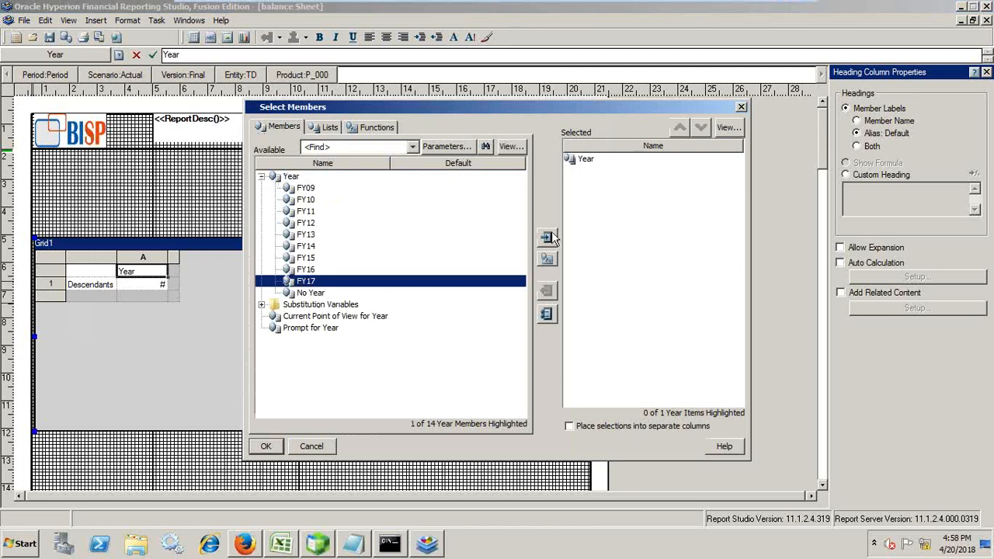
click(543, 238)
click(305, 270)
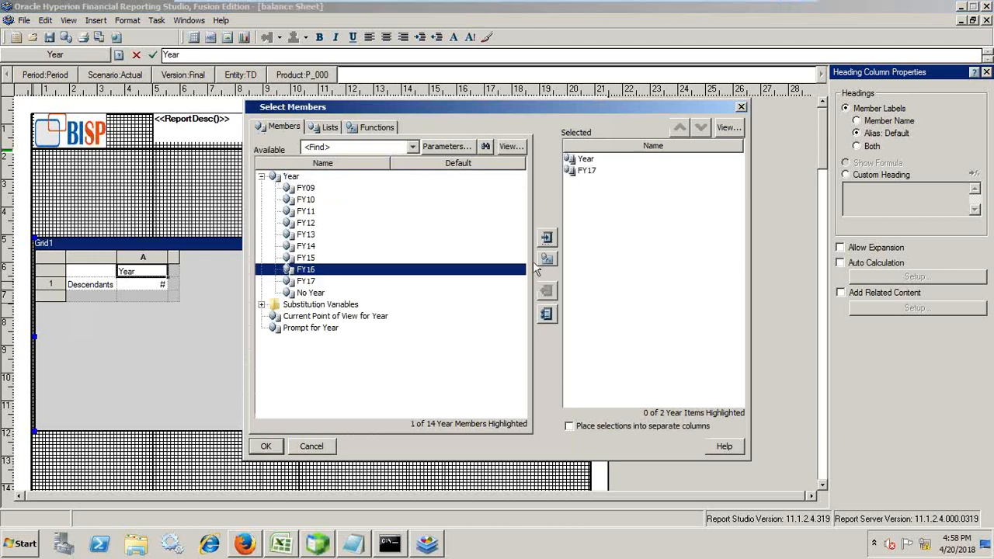
click(545, 239)
Remove the Year member from the column selection and place the remaining years into separate columns
click(595, 159)
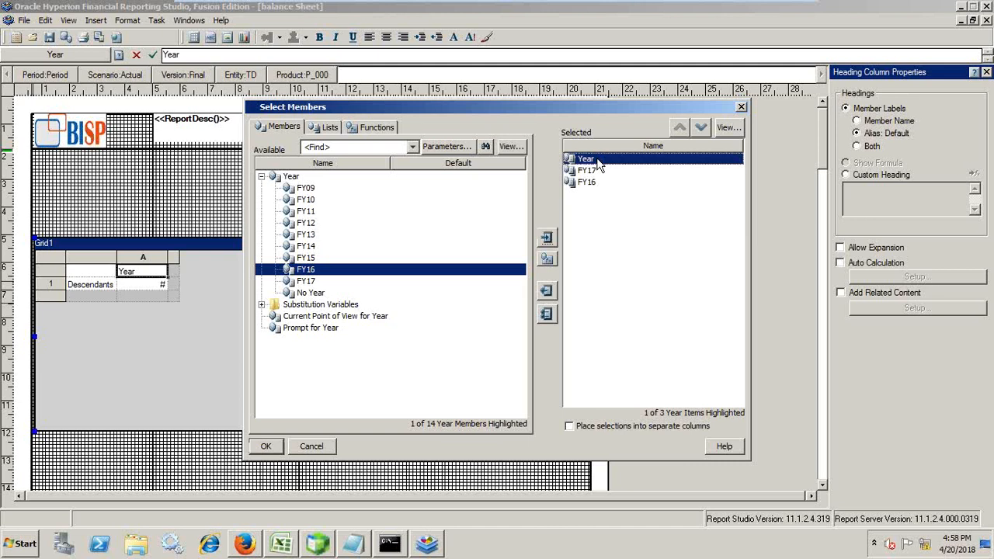
click(546, 292)
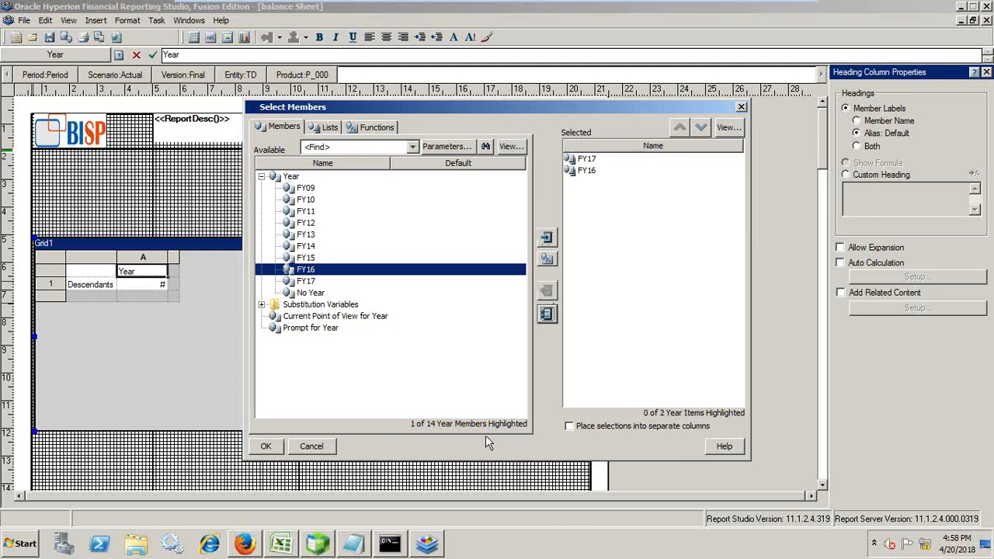
click(569, 425)
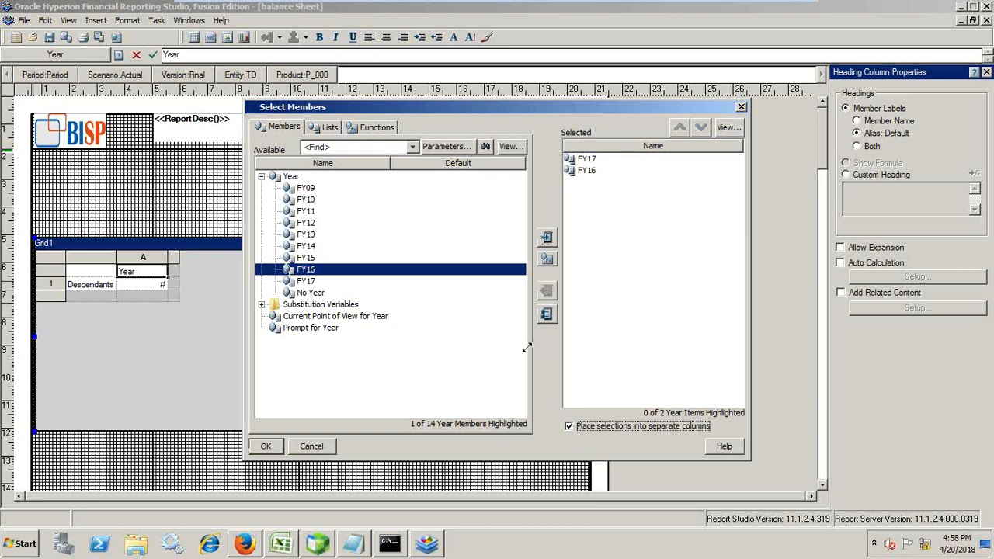
click(266, 447)
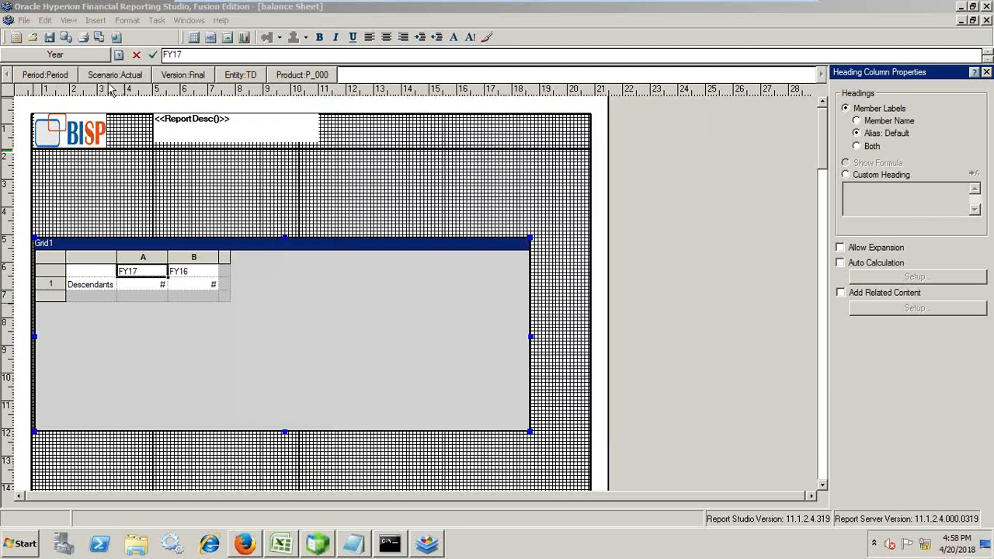
Save the report, switch to EPM Workspace in Firefox, refresh Sample Content, and open balance Sheet to review its accounts and values
click(49, 37)
click(50, 37)
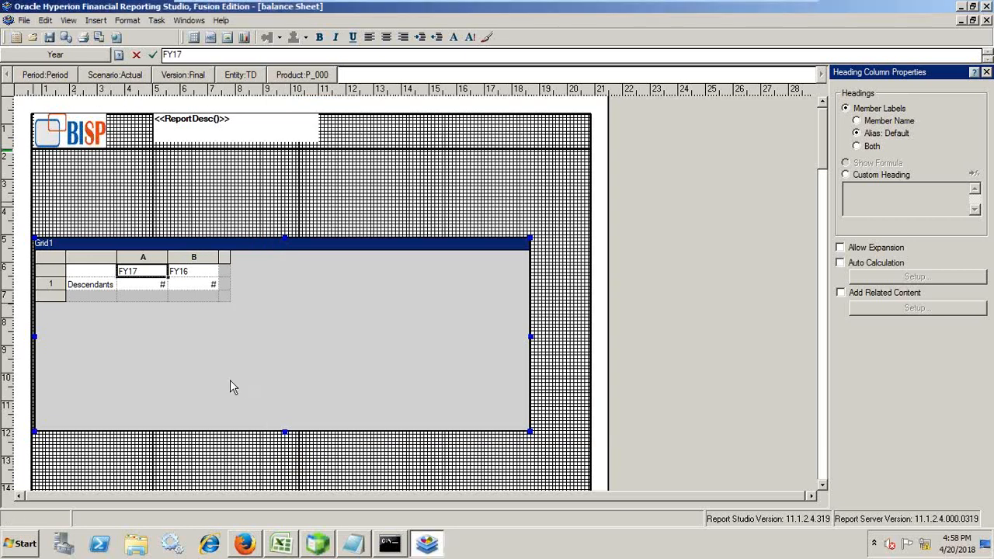
click(244, 543)
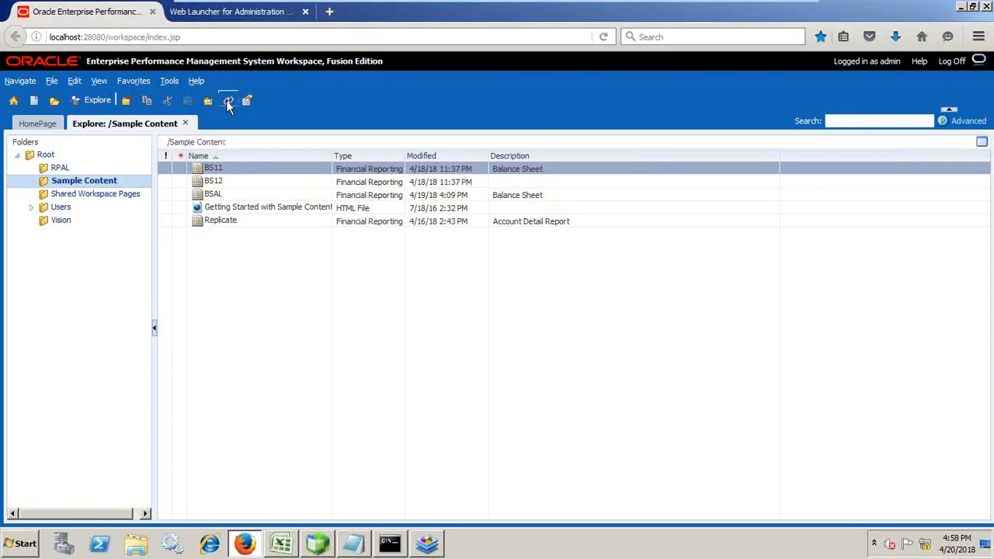
click(228, 104)
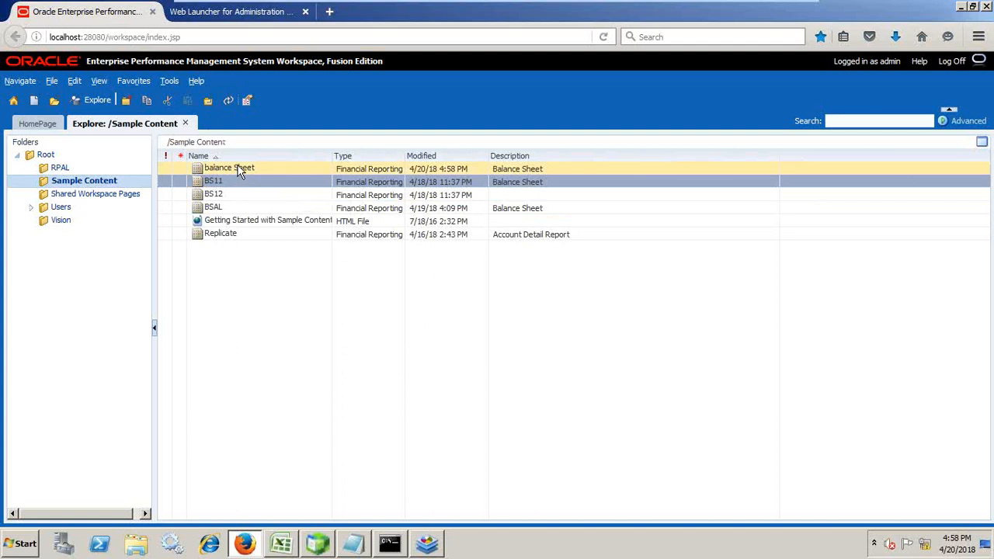
double_click(240, 171)
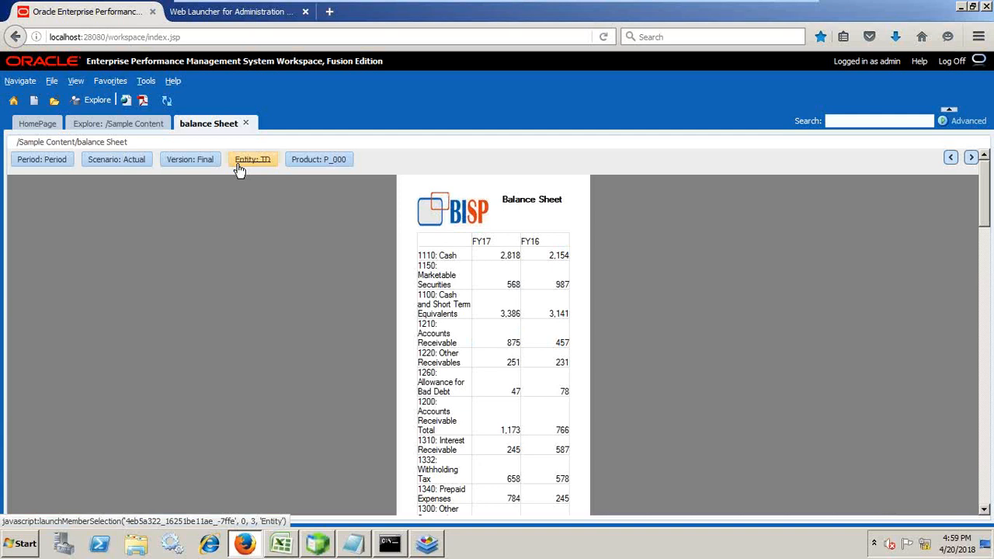
scroll(496, 295, down, 5)
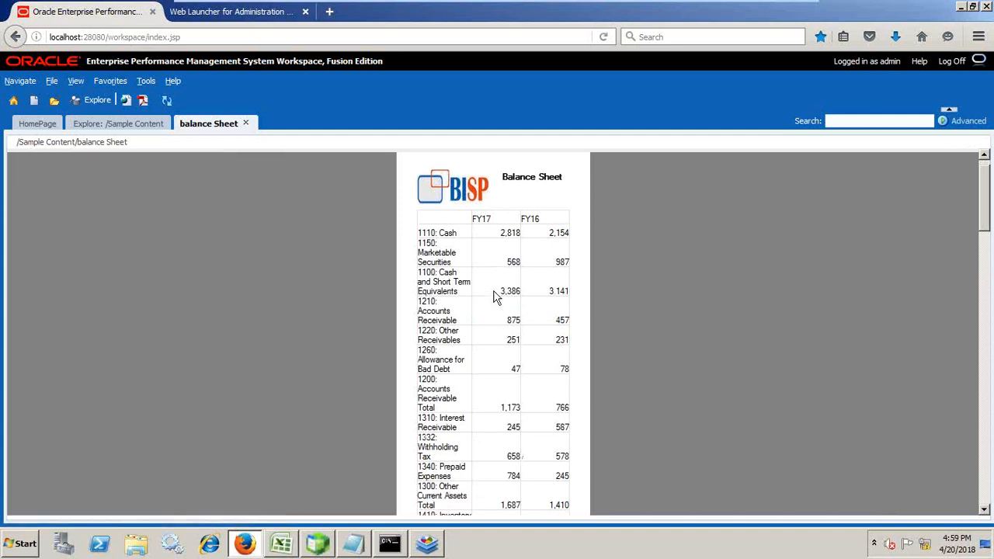
scroll(484, 274, down, 5)
scroll(488, 276, up, 10)
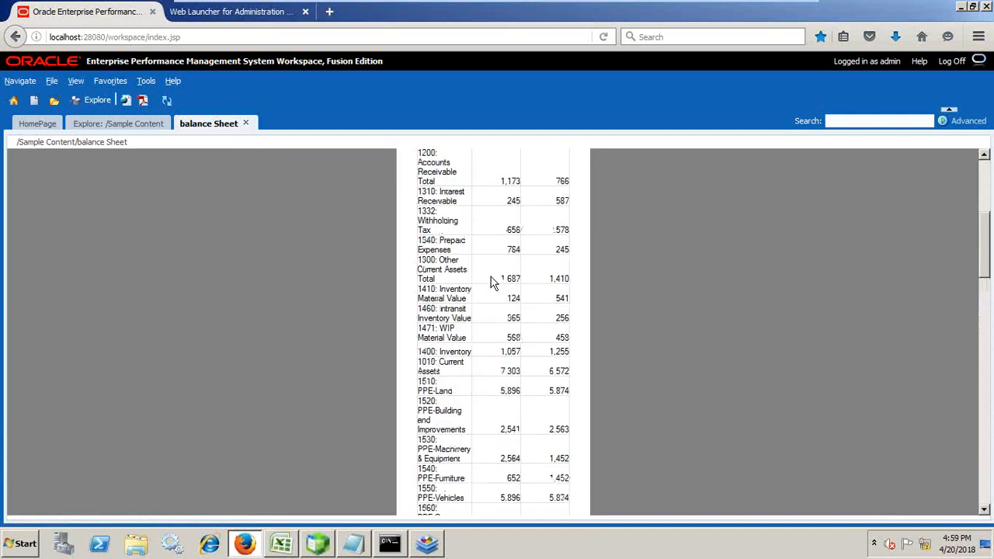
Switch back to Financial Reporting Studio and widen the grid's row heading column to fit the full Descendants of BS (Inclusive) label
key(alt+Tab)
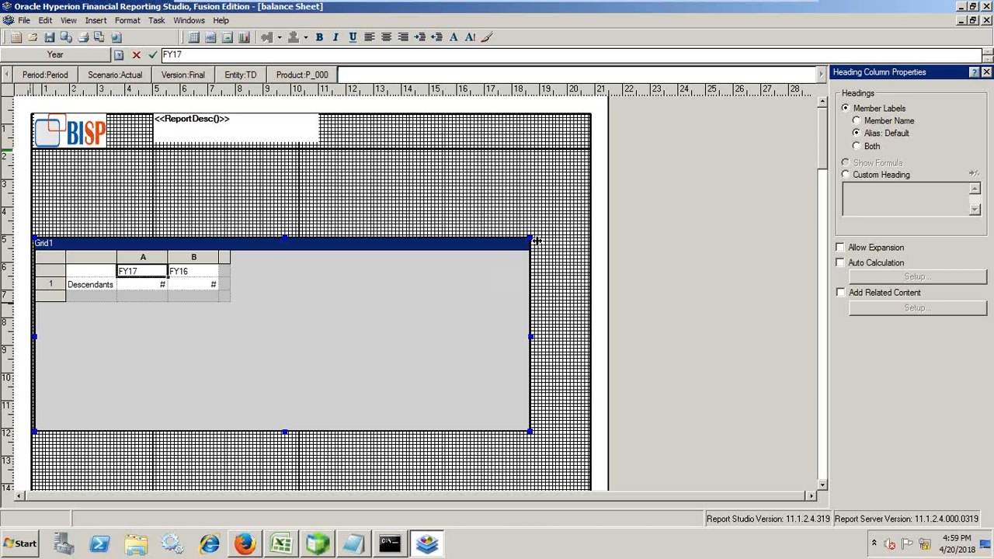
drag(117, 253, 187, 254)
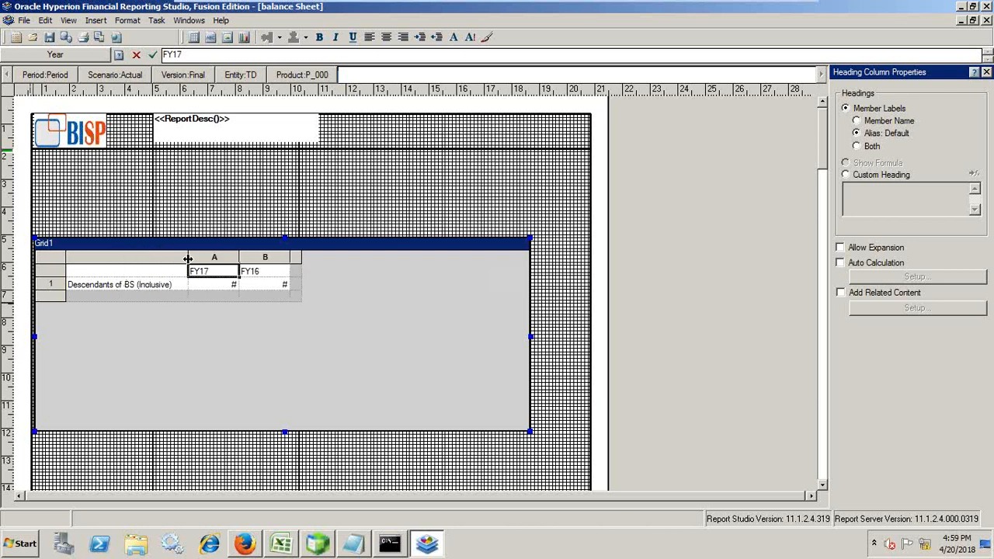
drag(185, 254, 184, 258)
Make the grid's whole column heading row bold, from the blank corner cell through FY17 and FY16
click(184, 271)
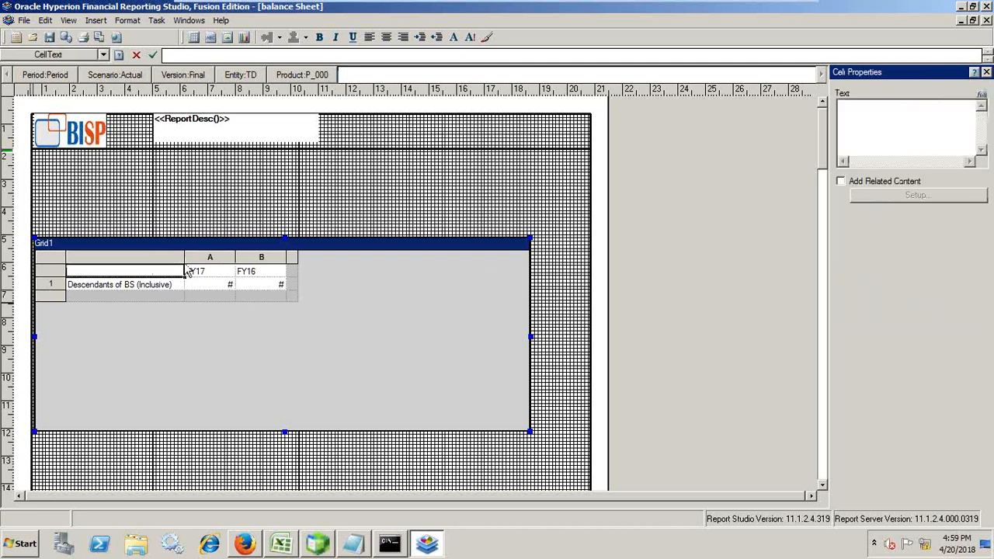
click(205, 273)
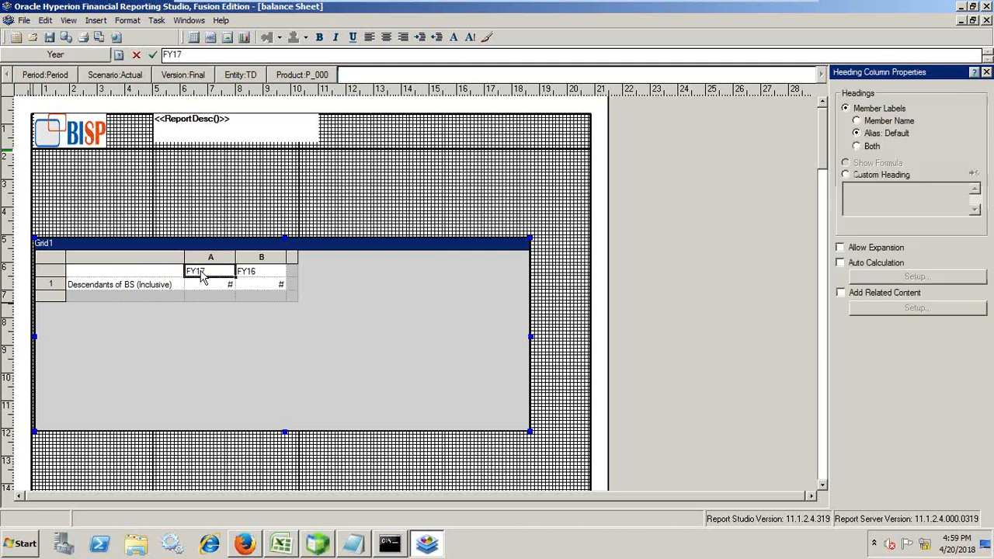
click(138, 273)
key(Right)
key(Right)
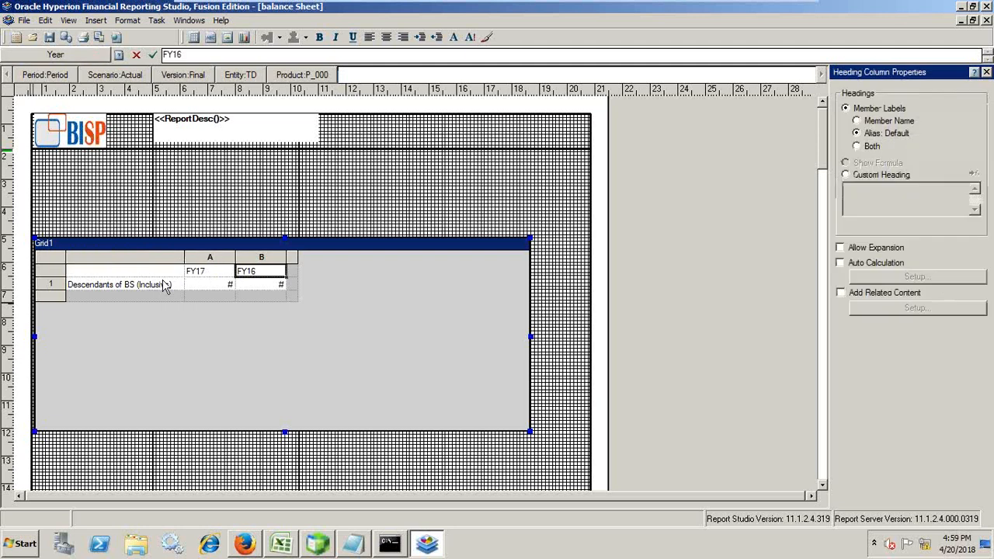
key(Left)
key(Left)
key(shift+Right)
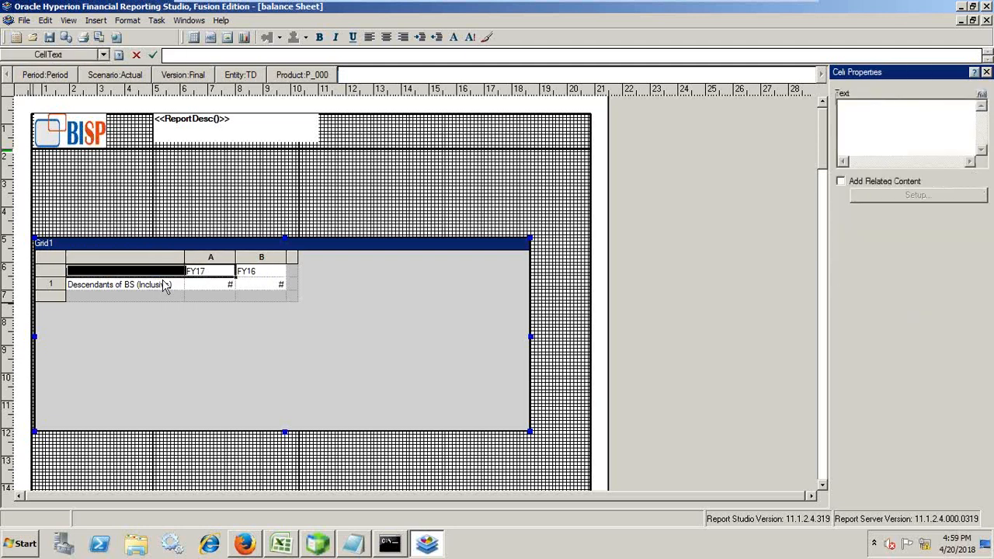
key(shift+Right)
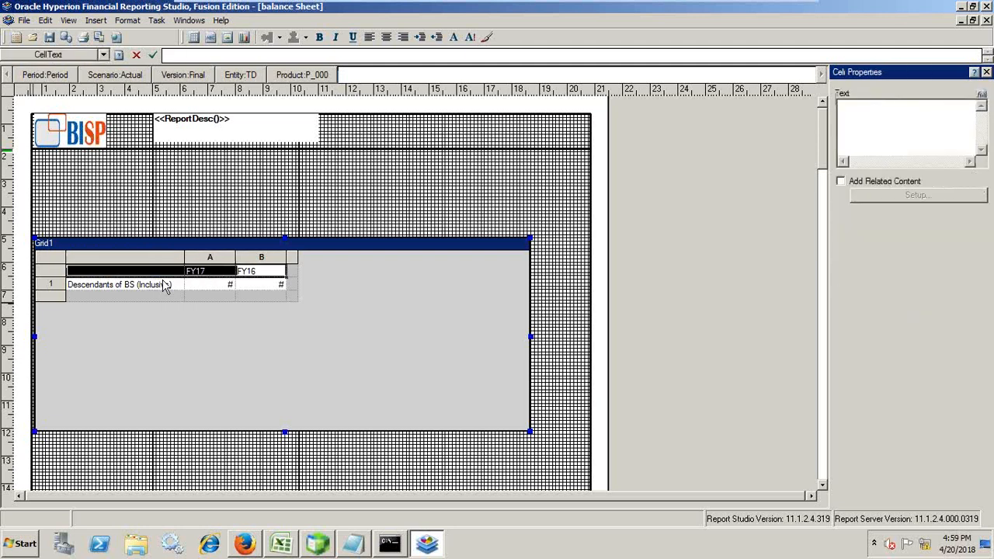
click(326, 36)
click(198, 285)
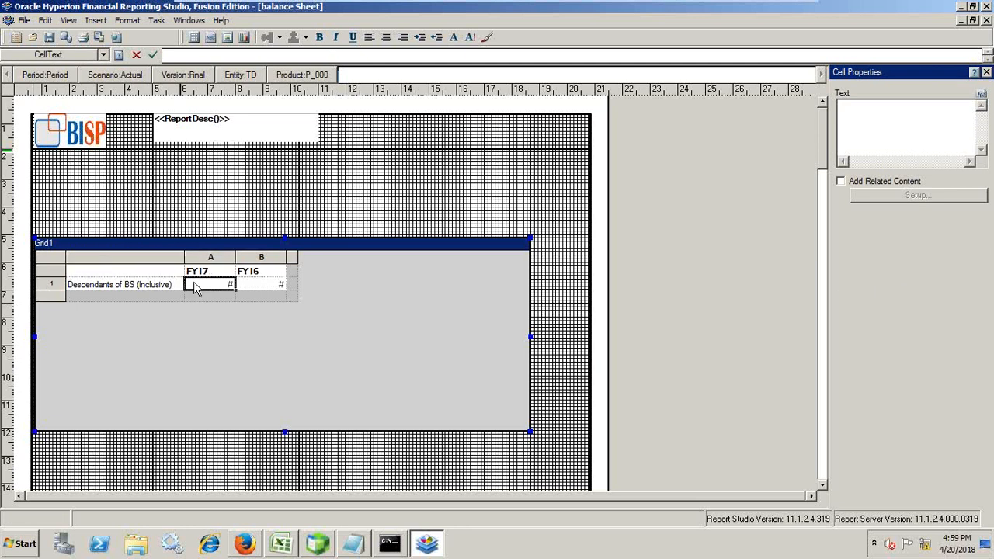
Apply dark grey shading to the grid's whole column heading row, including the blank corner cell, FY17 and FY16
click(114, 286)
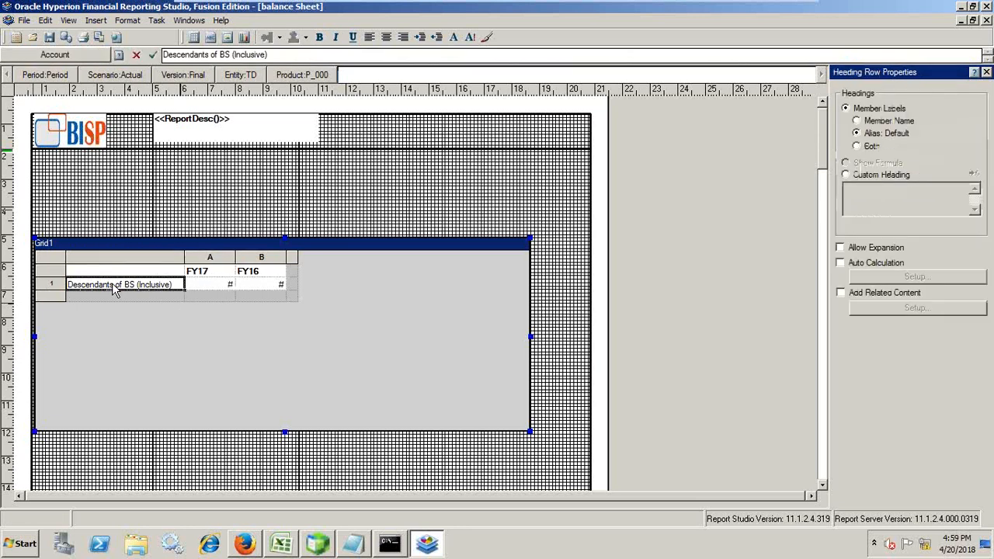
click(116, 273)
key(shift+Right)
key(shift+Right)
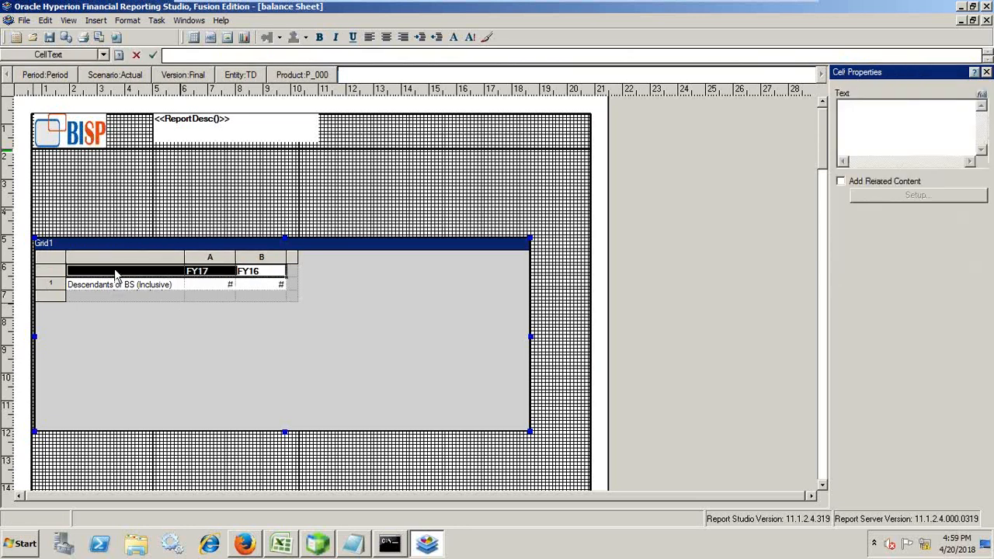
click(455, 37)
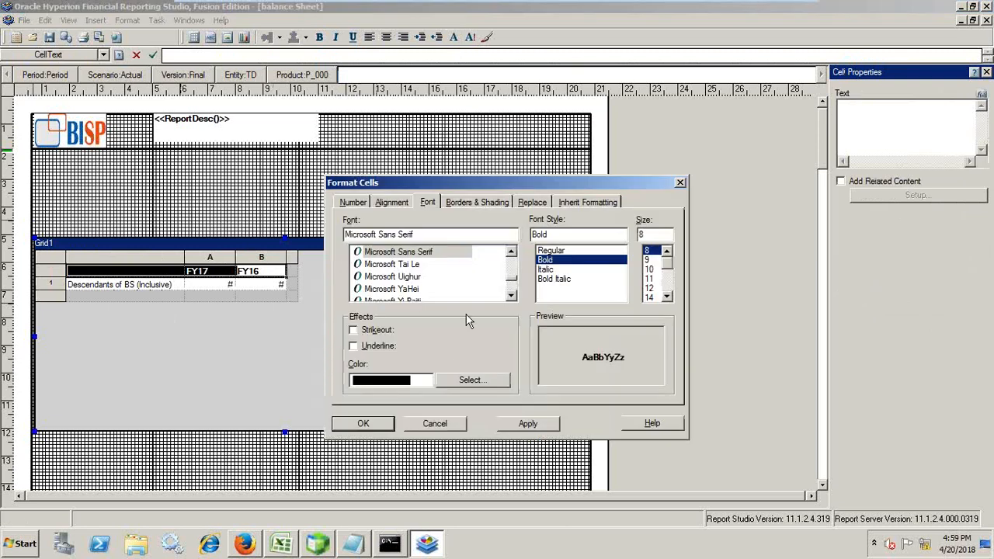
click(469, 381)
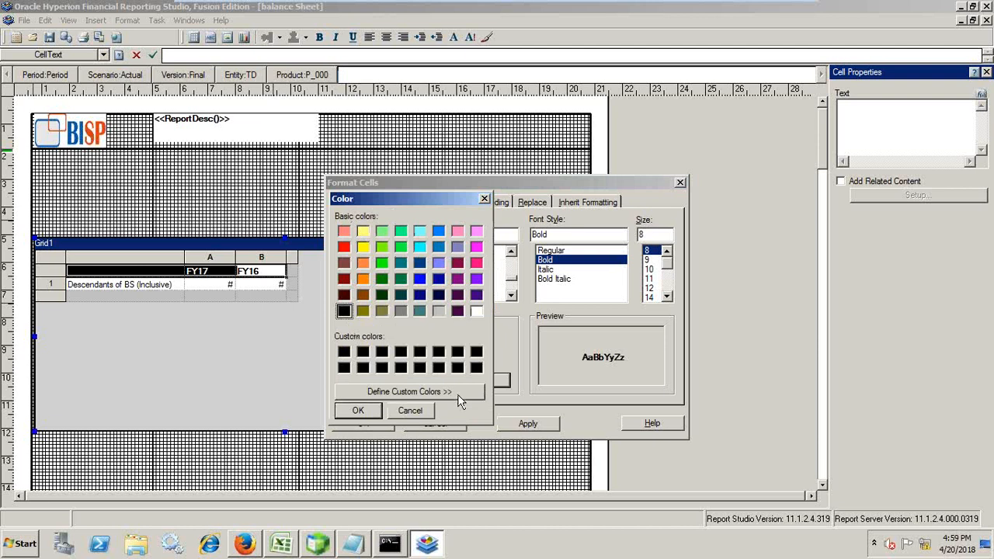
click(411, 410)
click(475, 204)
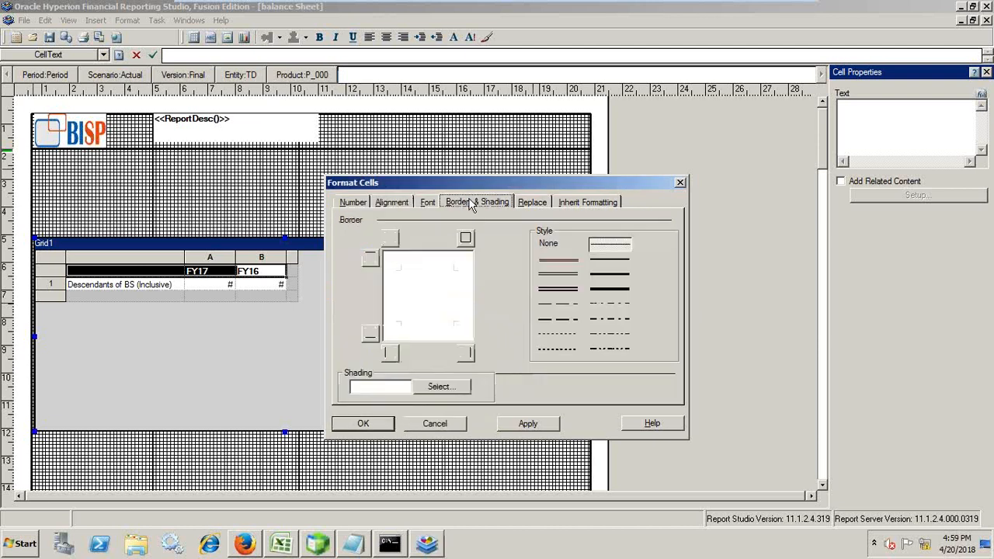
click(461, 387)
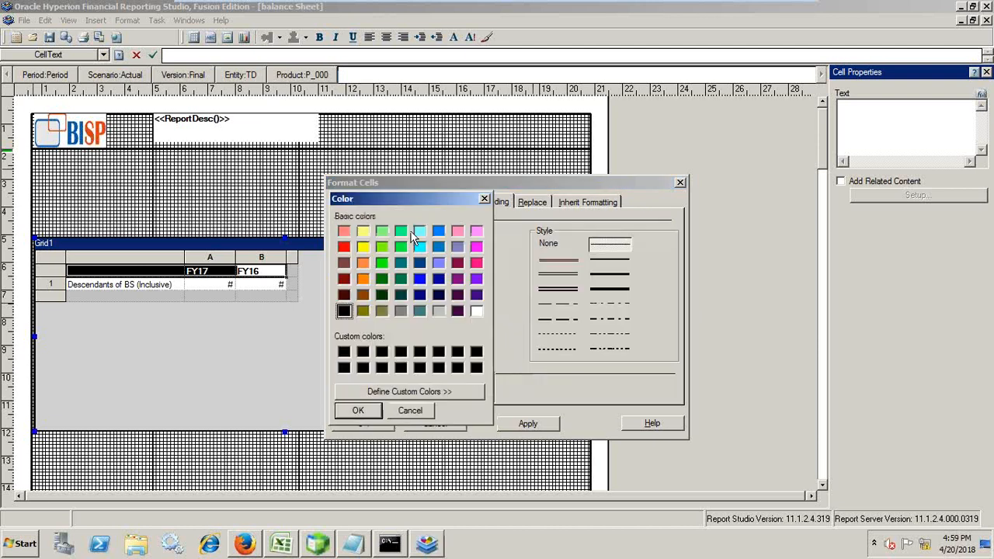
click(396, 310)
click(357, 411)
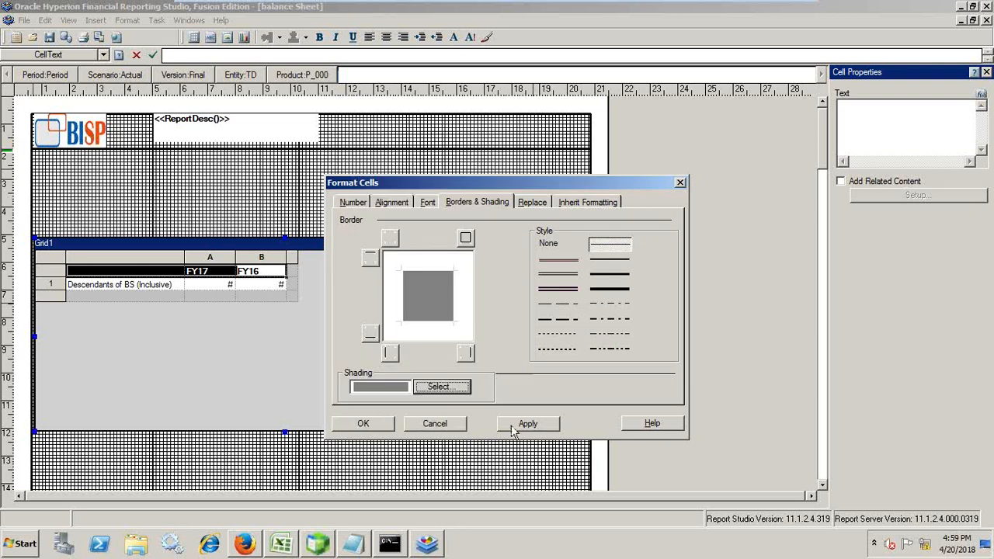
click(528, 425)
click(349, 426)
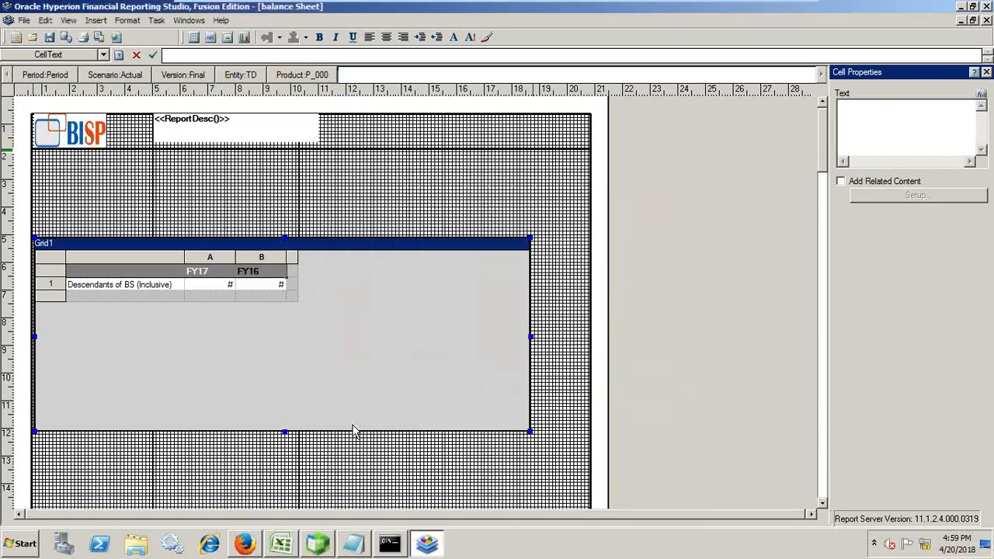
click(191, 273)
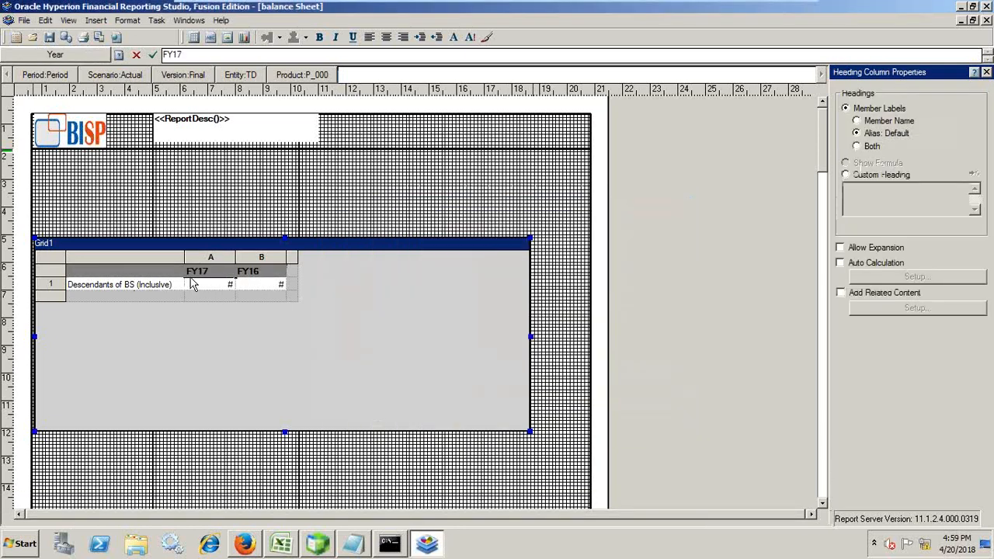
Add a thin outline border around the cells of the grid's grey heading row
click(95, 273)
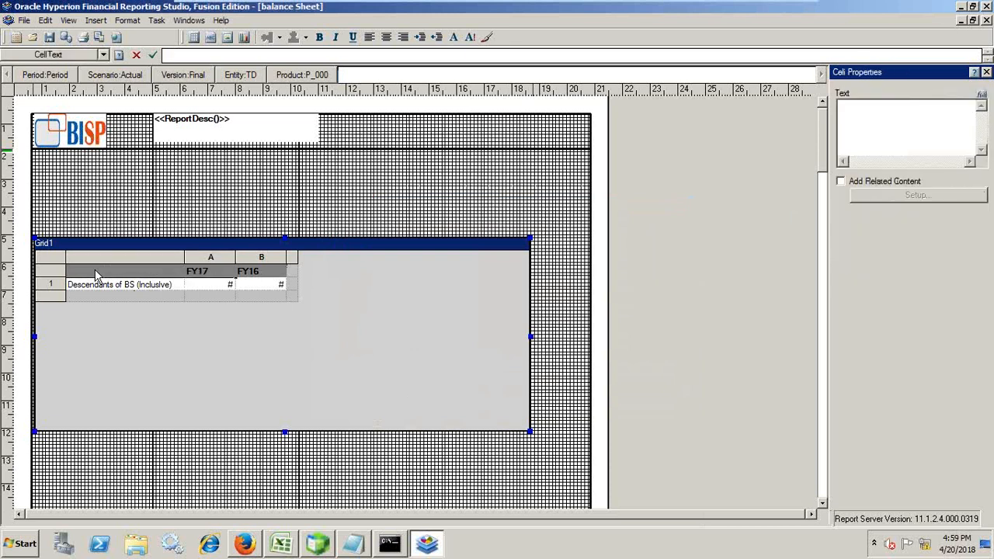
click(454, 36)
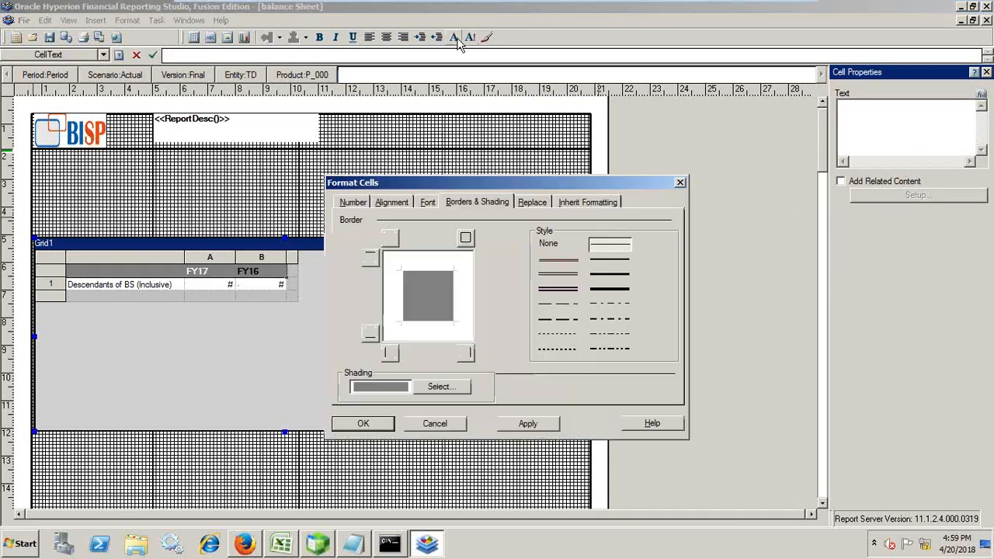
click(465, 238)
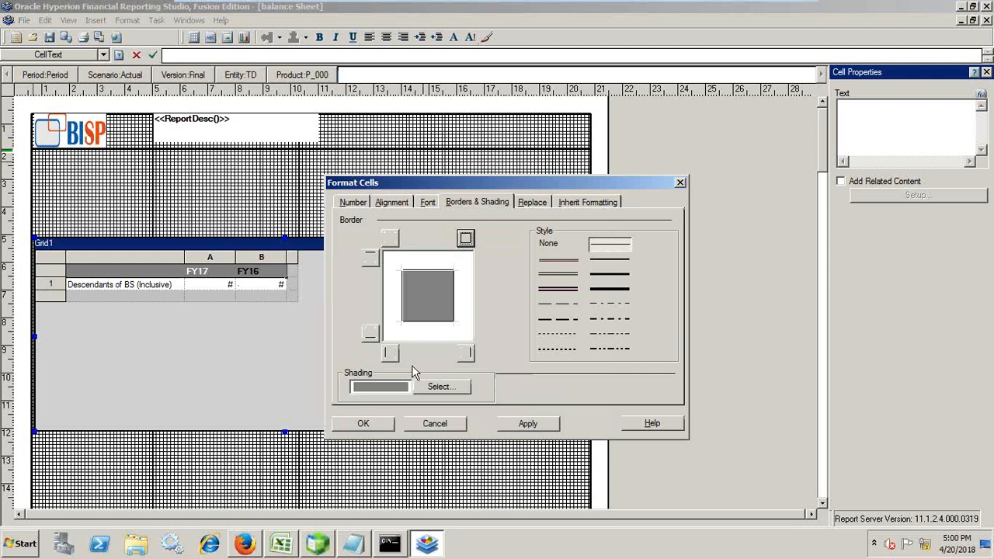
click(528, 424)
click(363, 424)
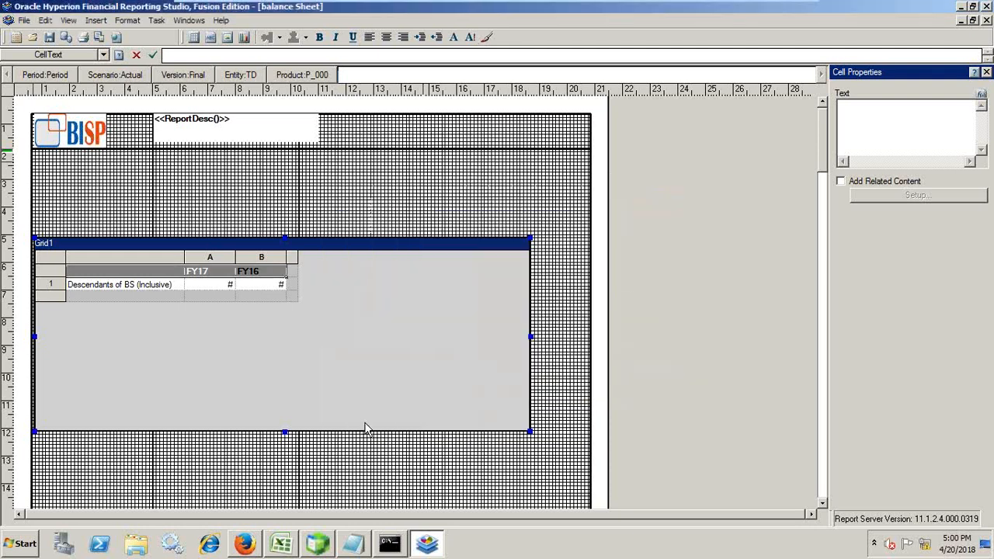
Select grid row 1, examine the 1100: Cash and Short Term Equivalents row in the Firefox report, and return to Financial Reporting Studio
click(122, 288)
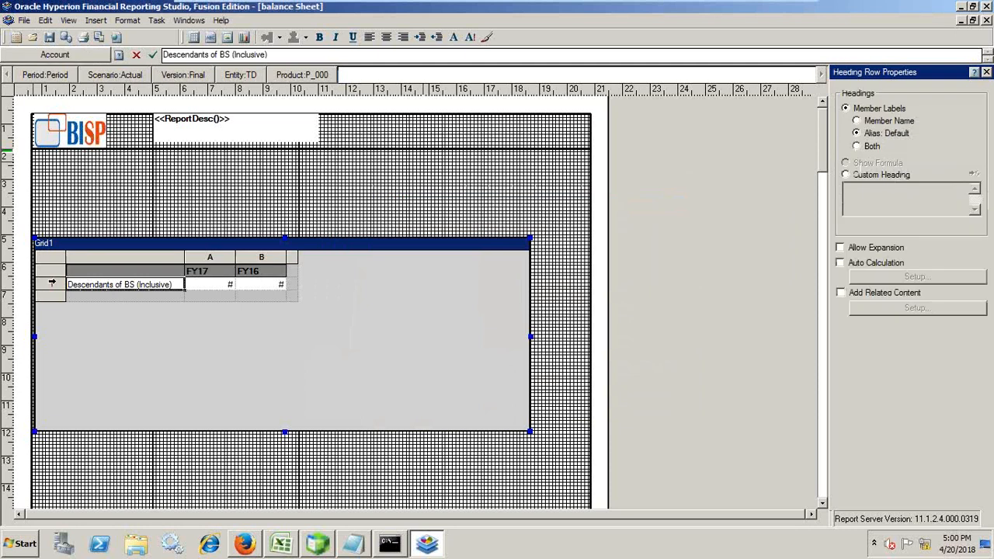
click(43, 285)
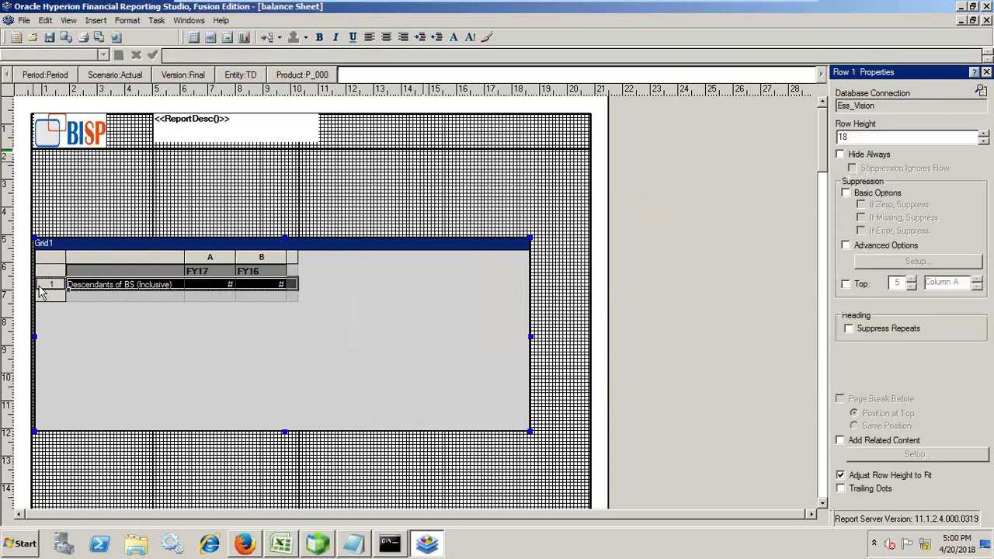
click(428, 547)
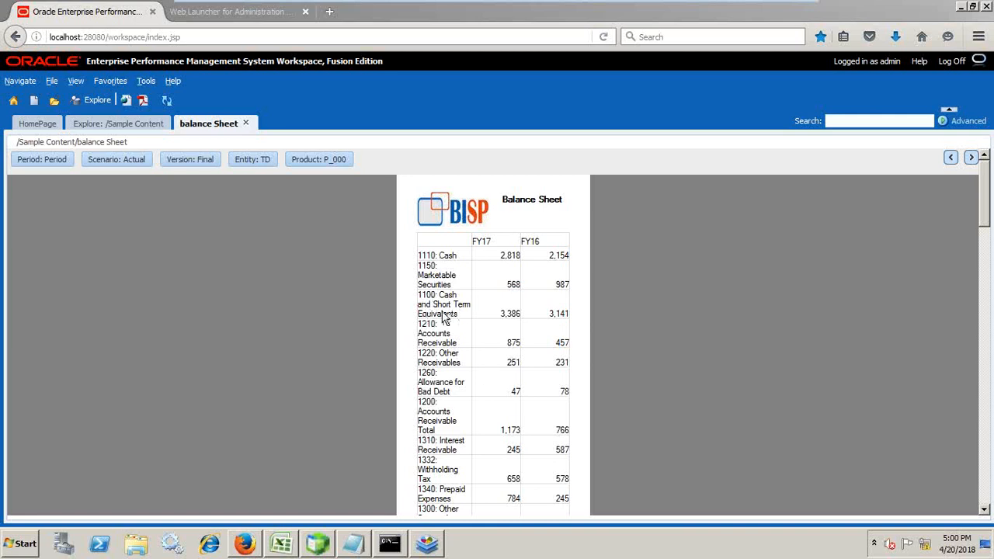
drag(461, 314, 425, 287)
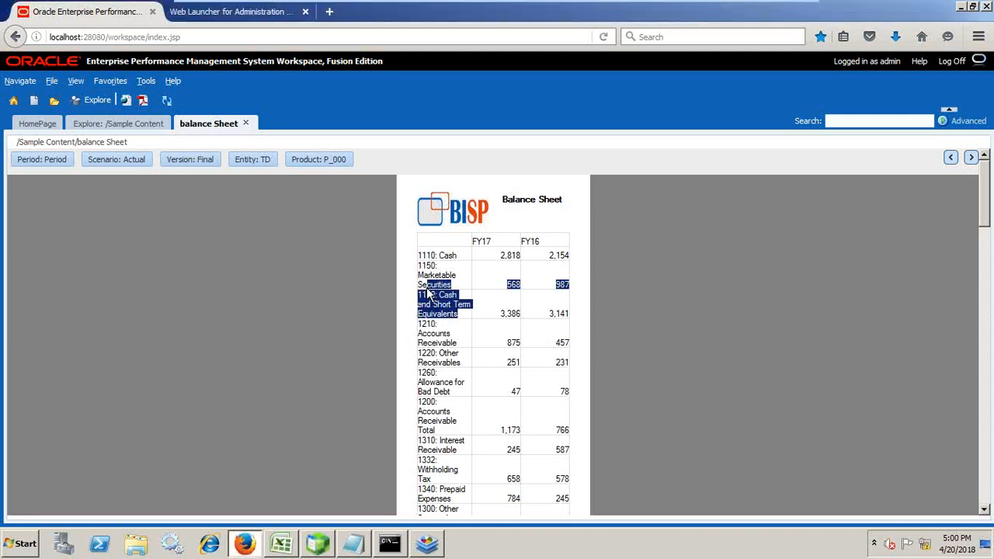
click(467, 313)
key(alt+Tab)
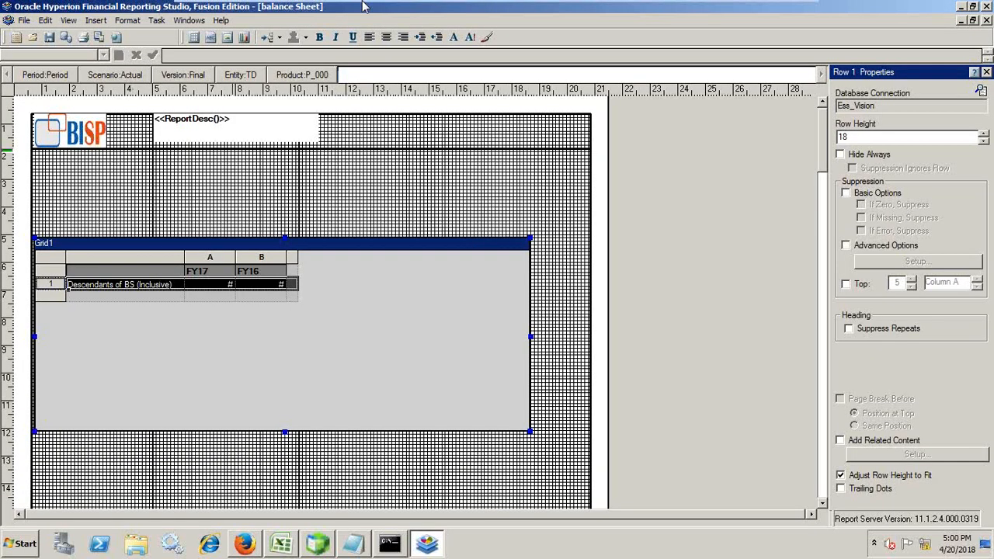
Start a conditional format for grid row 1 with the condition that the Account level is >= 1
click(469, 39)
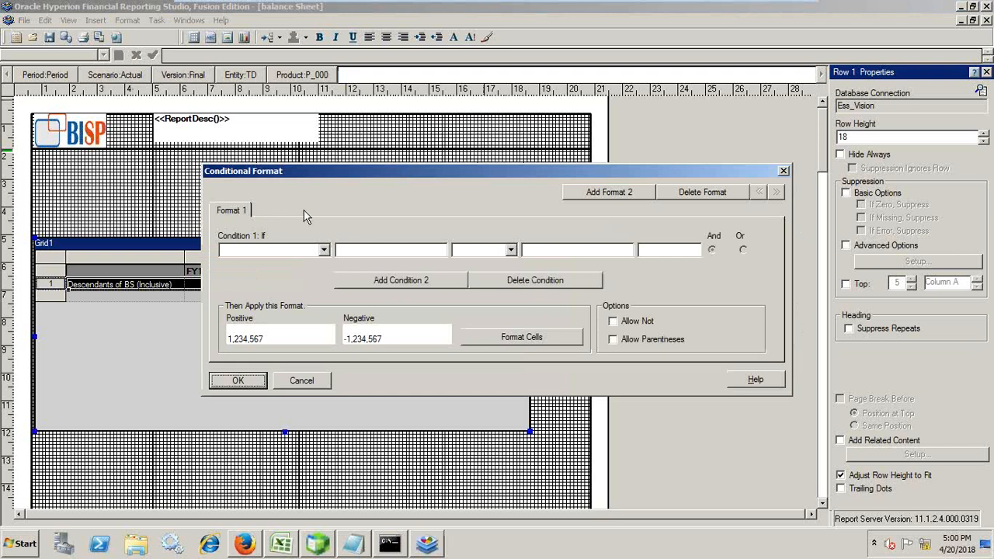
click(324, 251)
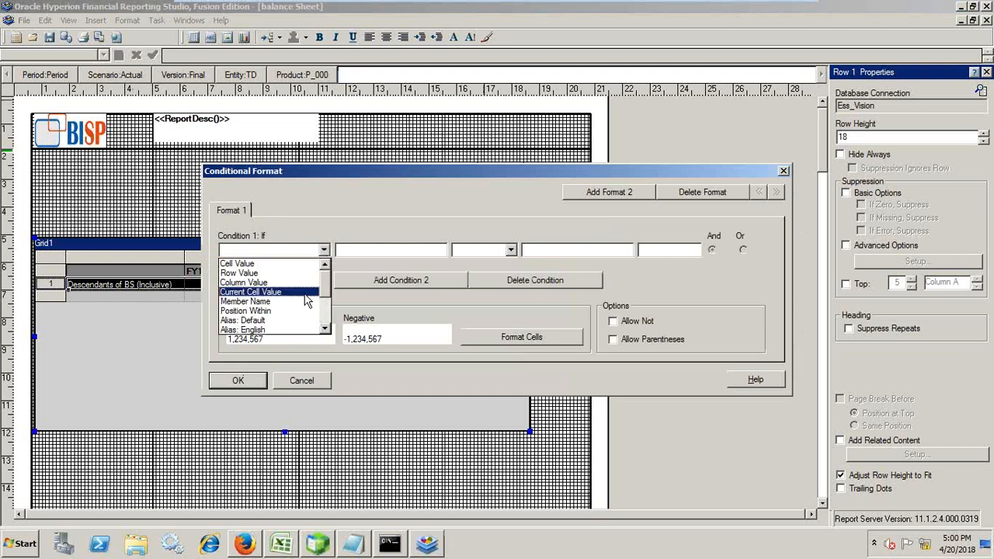
scroll(305, 299, down, 1)
click(271, 329)
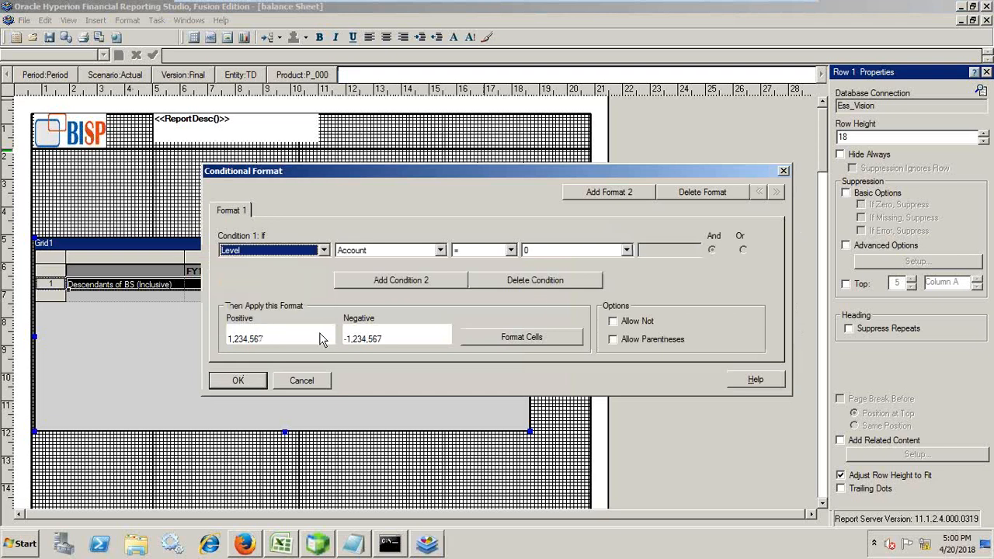
click(512, 251)
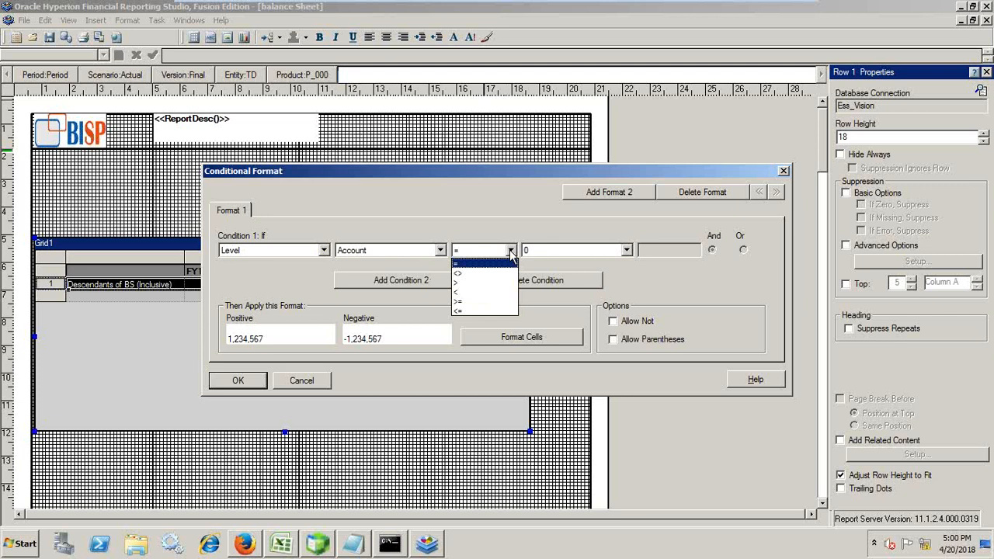
click(470, 301)
click(569, 252)
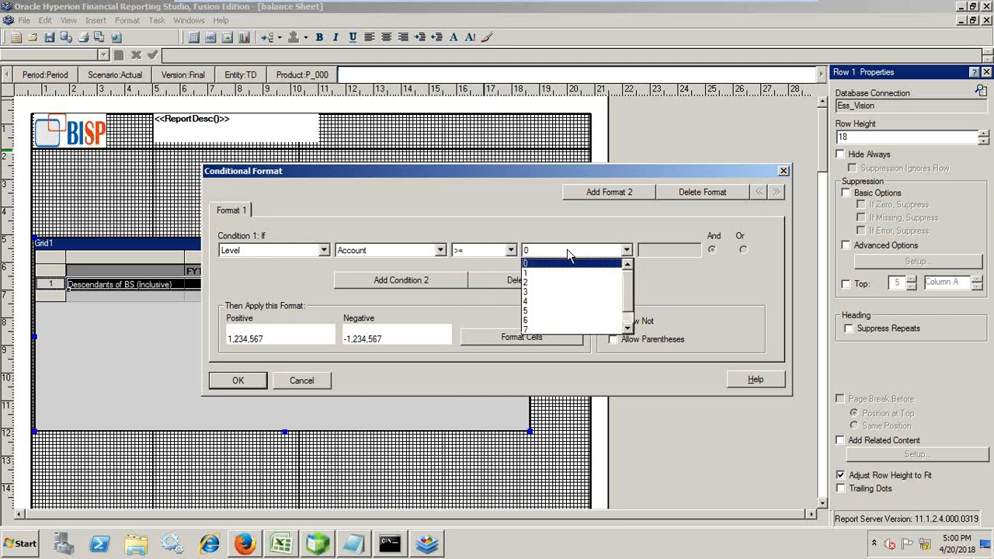
click(543, 272)
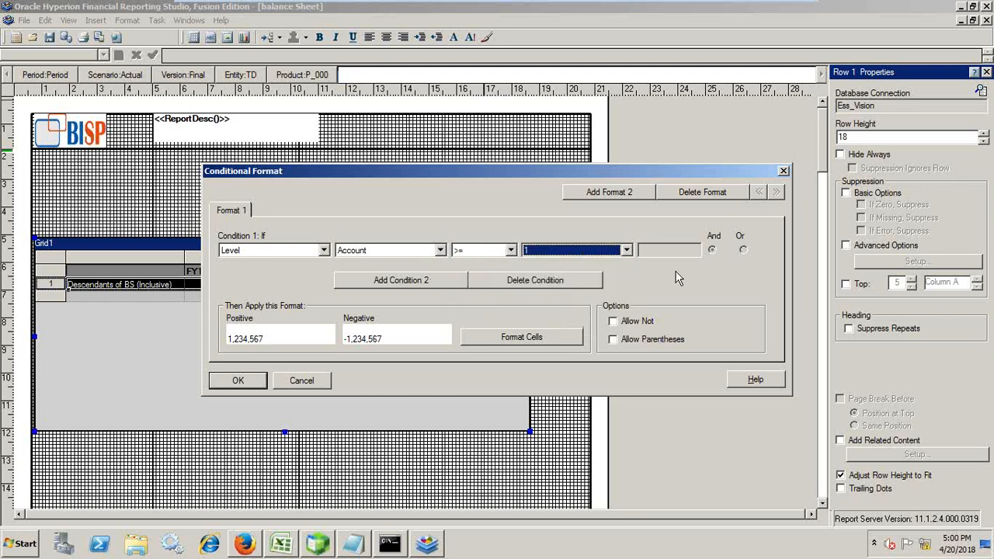
Give the row 1 conditional format light grey shading and a bold font, and apply it
click(525, 342)
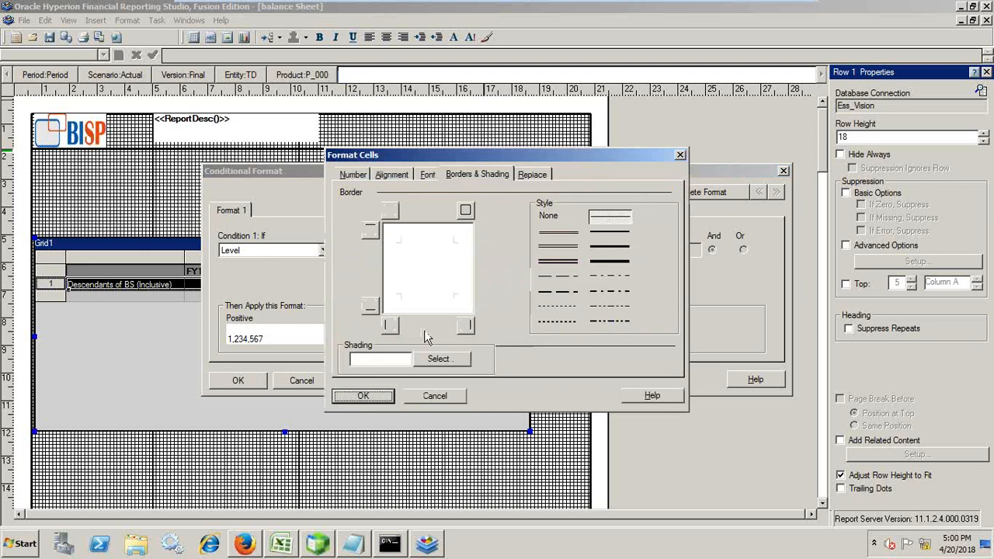
click(439, 361)
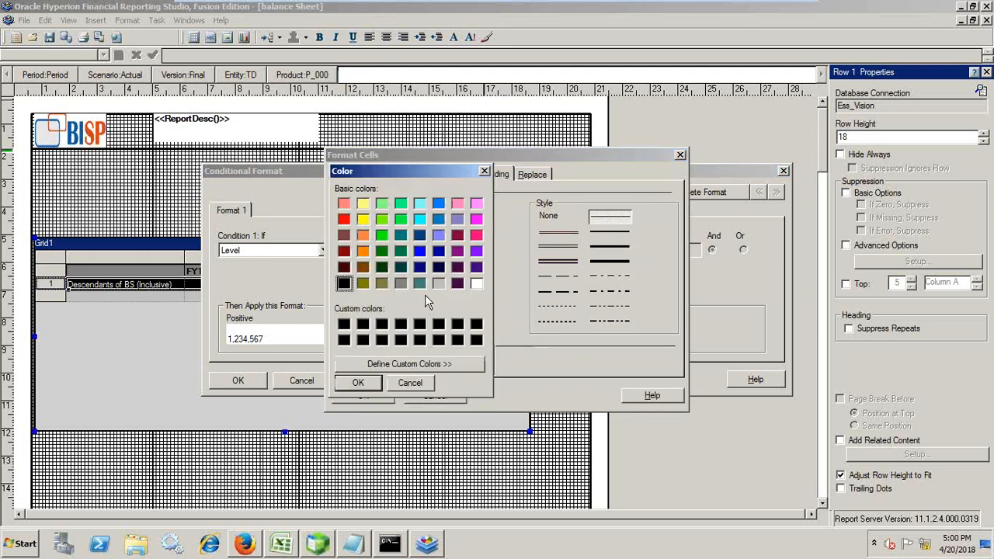
click(439, 283)
click(359, 382)
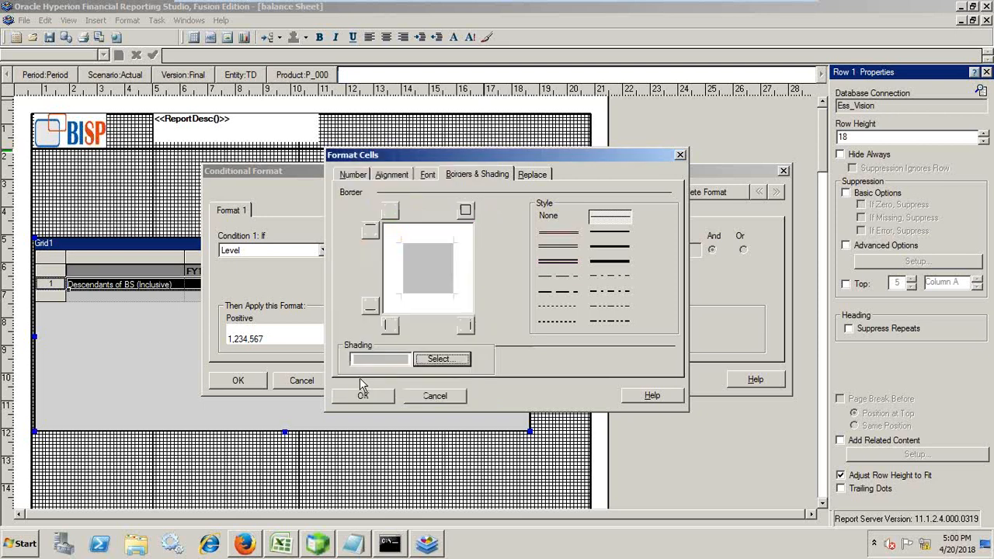
click(427, 175)
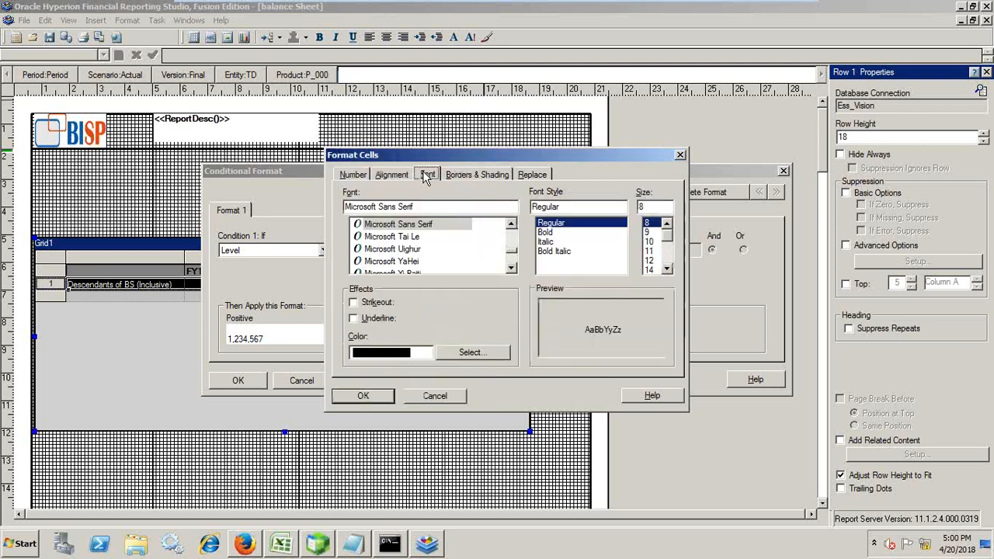
click(549, 233)
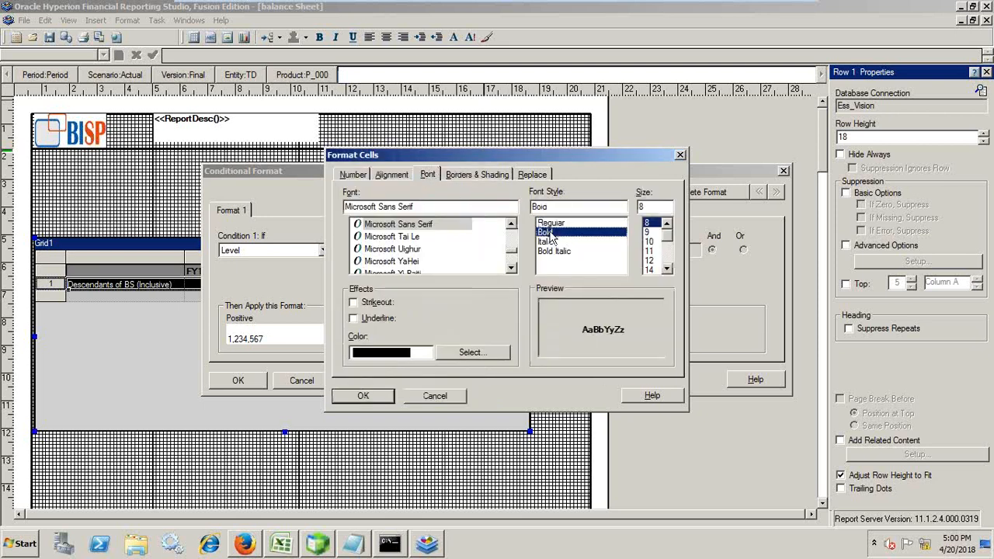
click(365, 396)
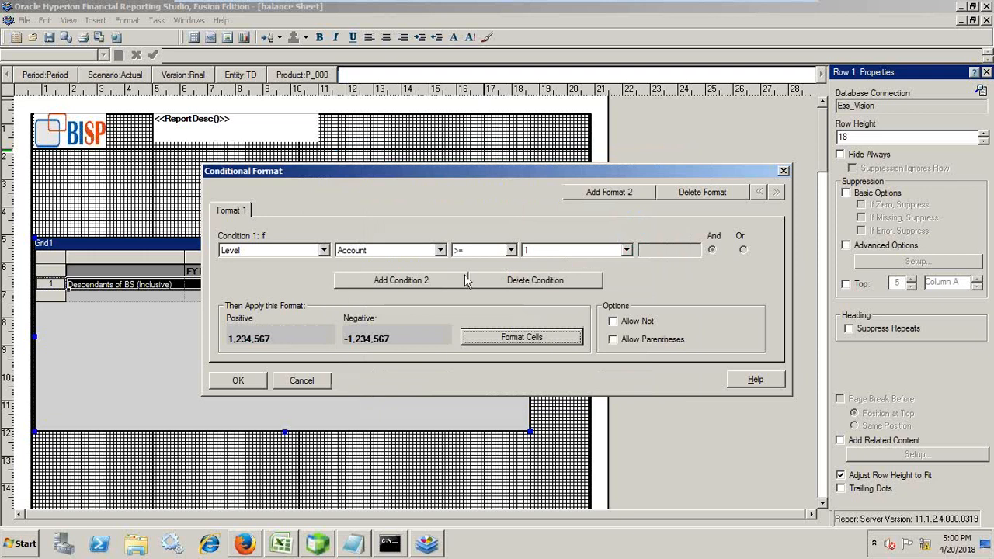
click(238, 383)
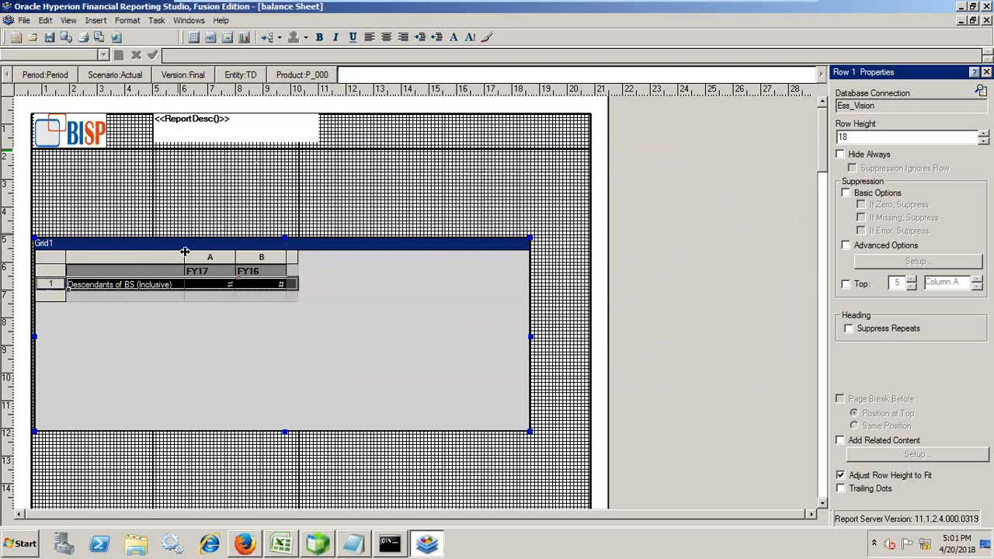
Widen the grid's account name column and save the balance Sheet report
drag(184, 250, 291, 260)
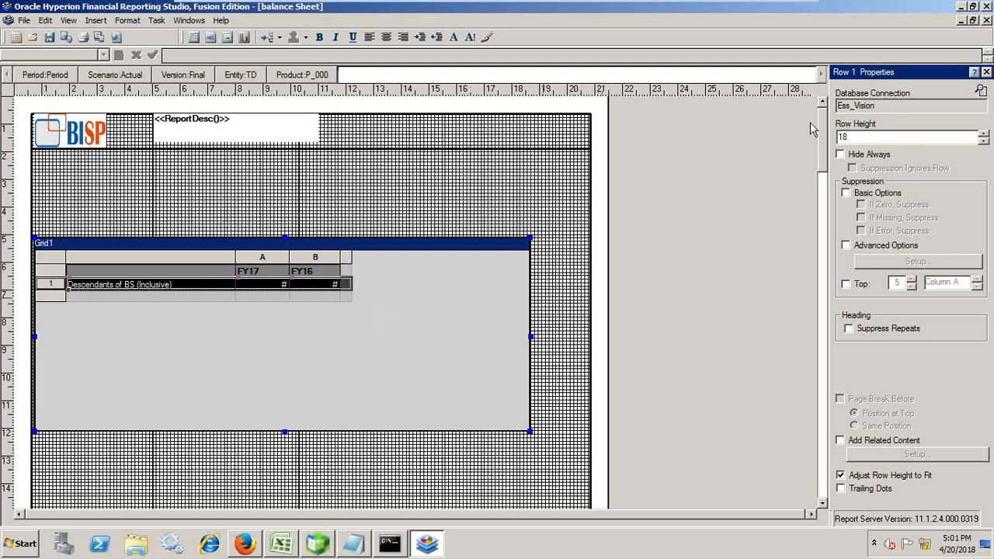
click(49, 37)
In the Firefox Workspace, close the old balance Sheet report, refresh the Sample Content folder and reopen the report
click(243, 544)
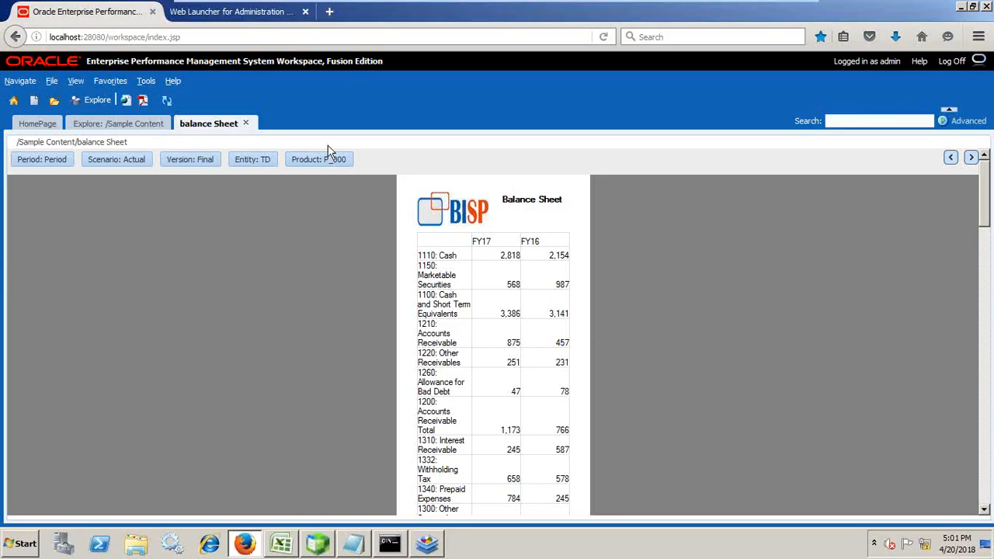
click(246, 123)
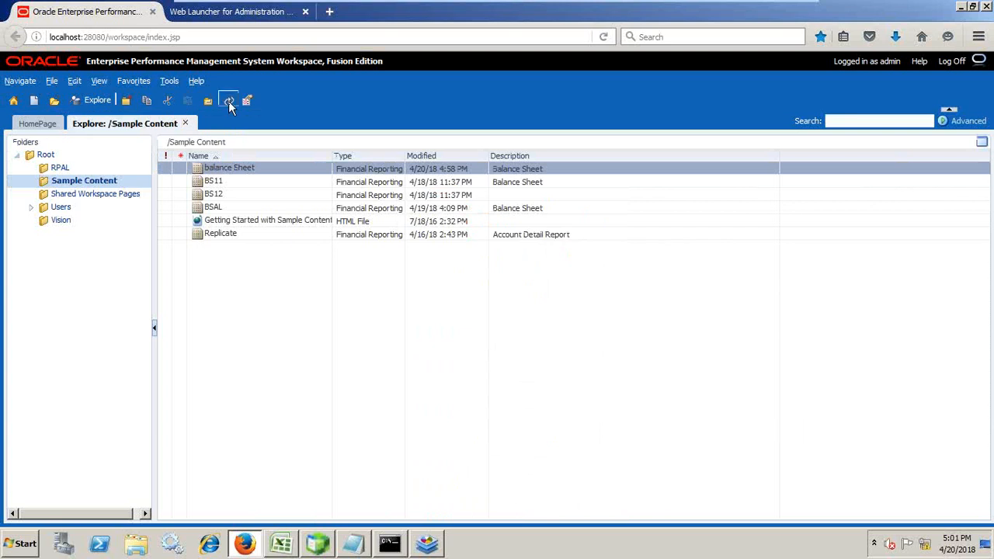
click(228, 102)
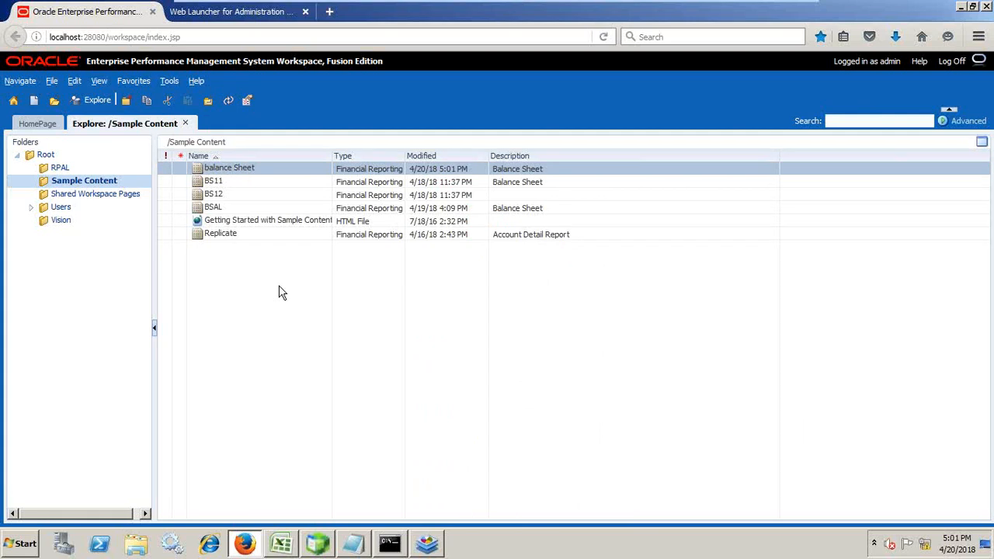
click(234, 183)
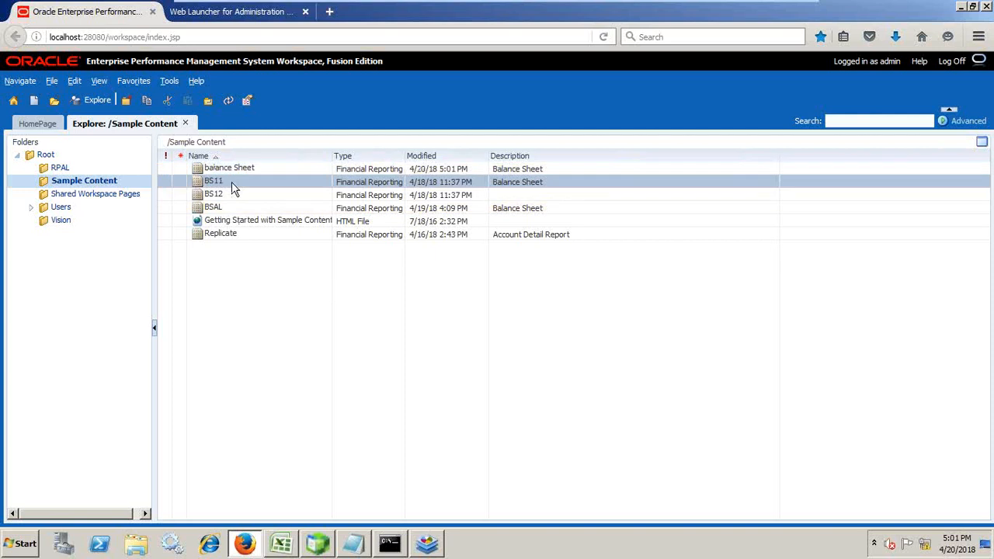
click(235, 171)
double_click(235, 170)
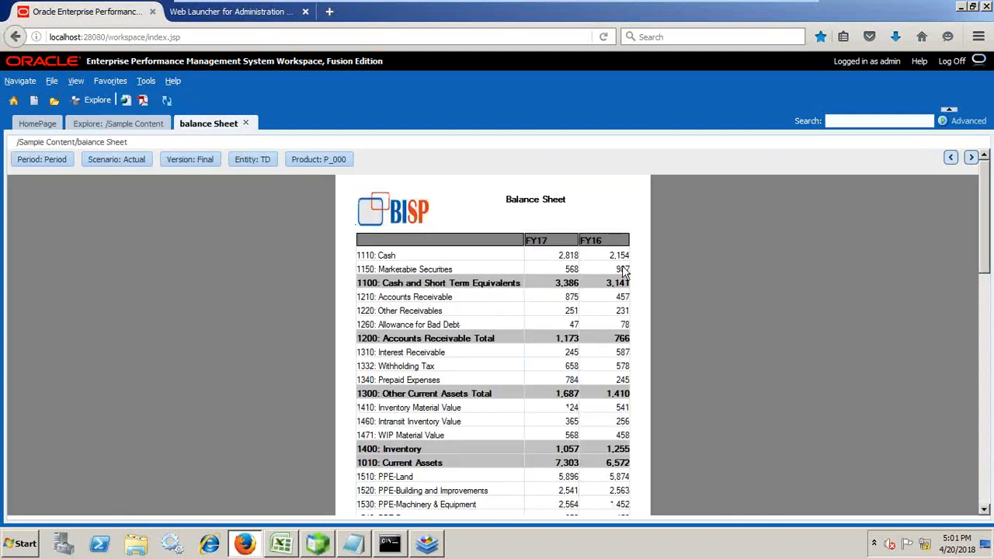
Examine the formatting of the account rows throughout the balance Sheet report, and switch to the Balance Sheet v3.pptx presentation in PowerPoint
scroll(614, 273, down, 1)
scroll(613, 274, down, 3)
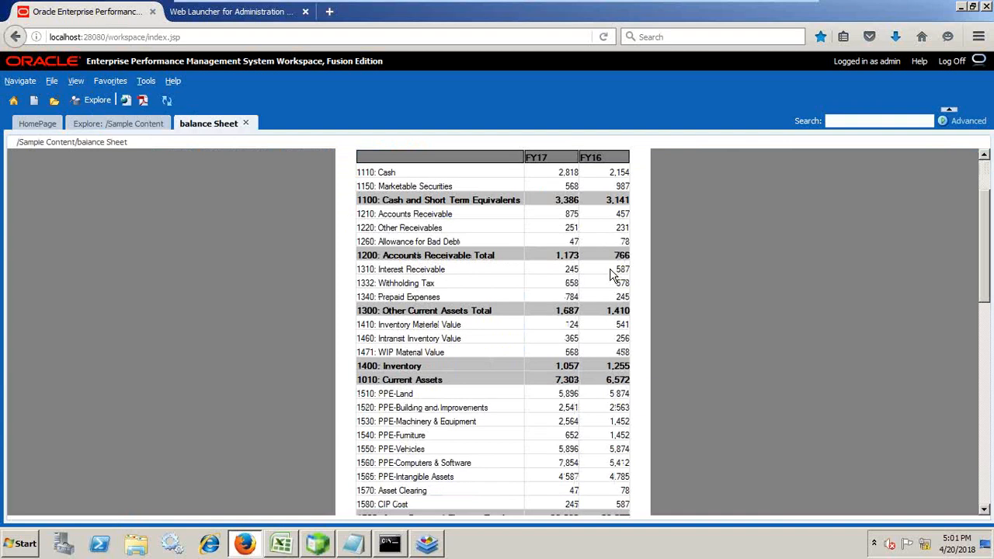
scroll(613, 274, down, 1)
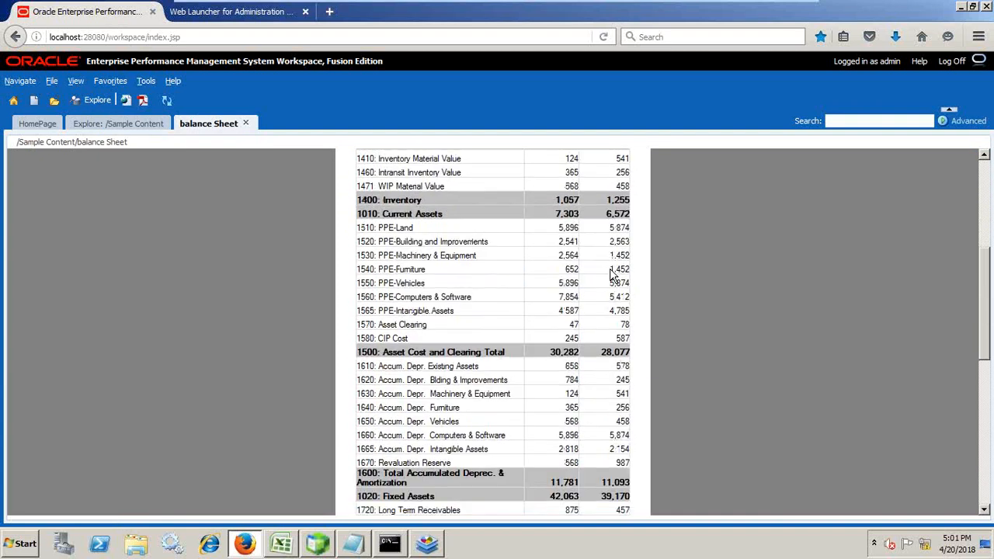
scroll(613, 273, down, 2)
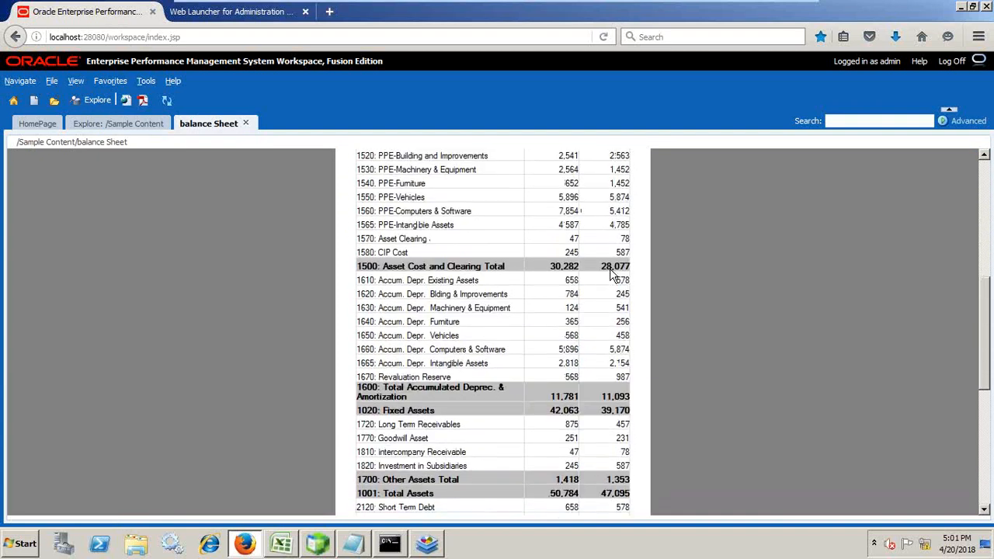
scroll(613, 273, down, 1)
scroll(614, 273, down, 3)
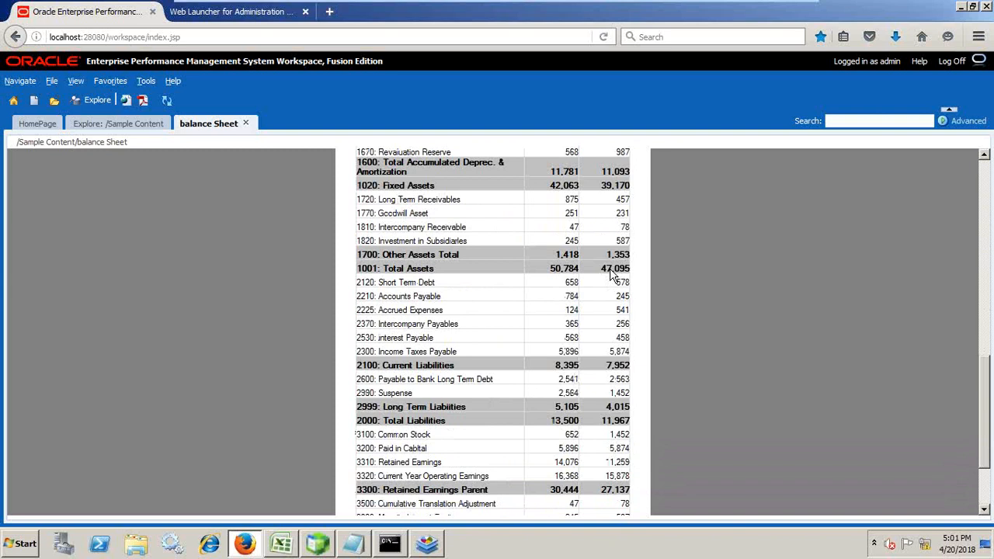
scroll(613, 274, down, 1)
scroll(613, 274, up, 6)
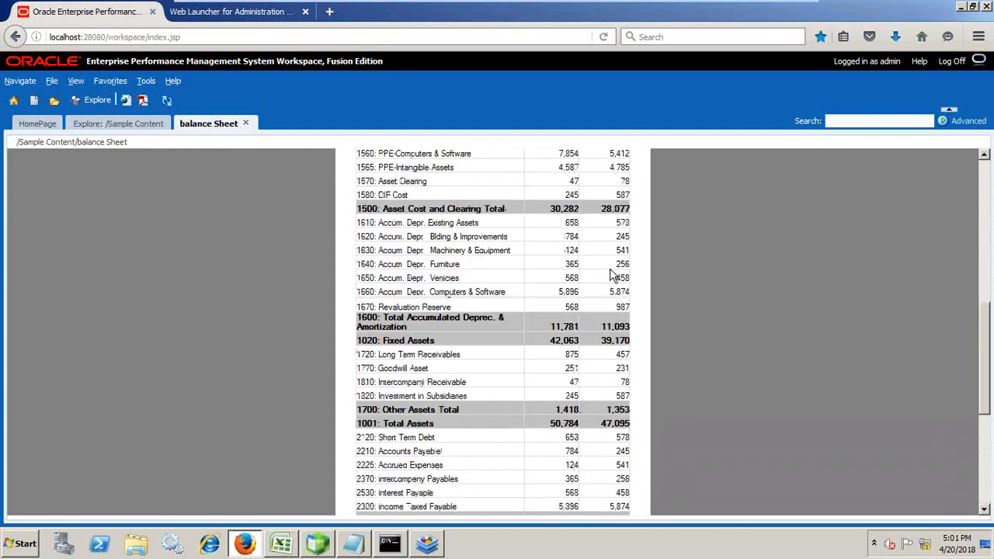
scroll(614, 273, up, 4)
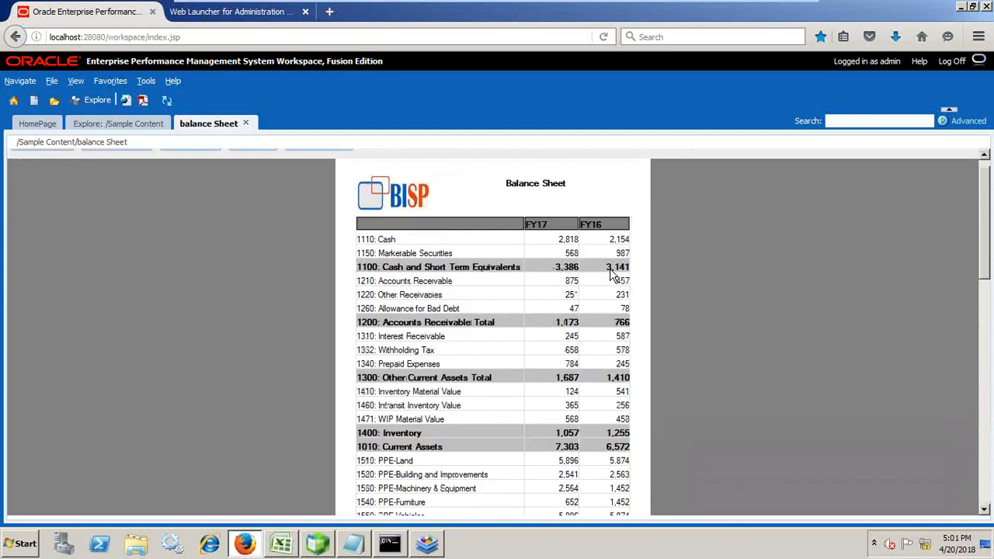
scroll(612, 274, down, 1)
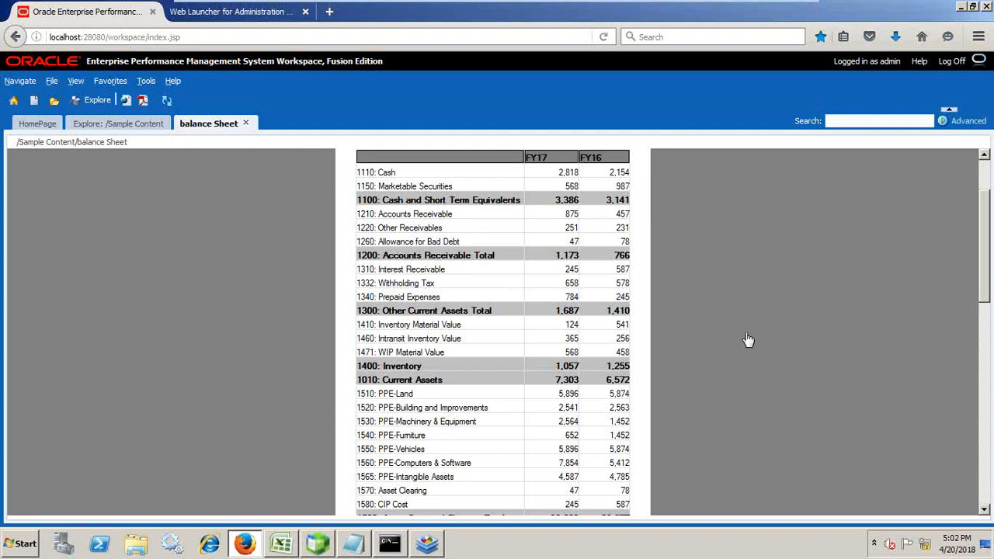
click(761, 9)
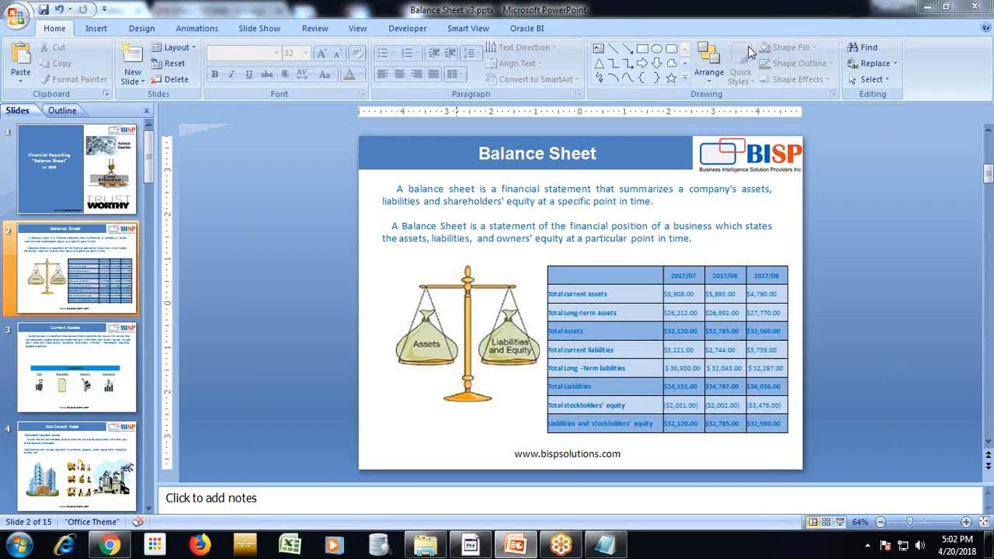